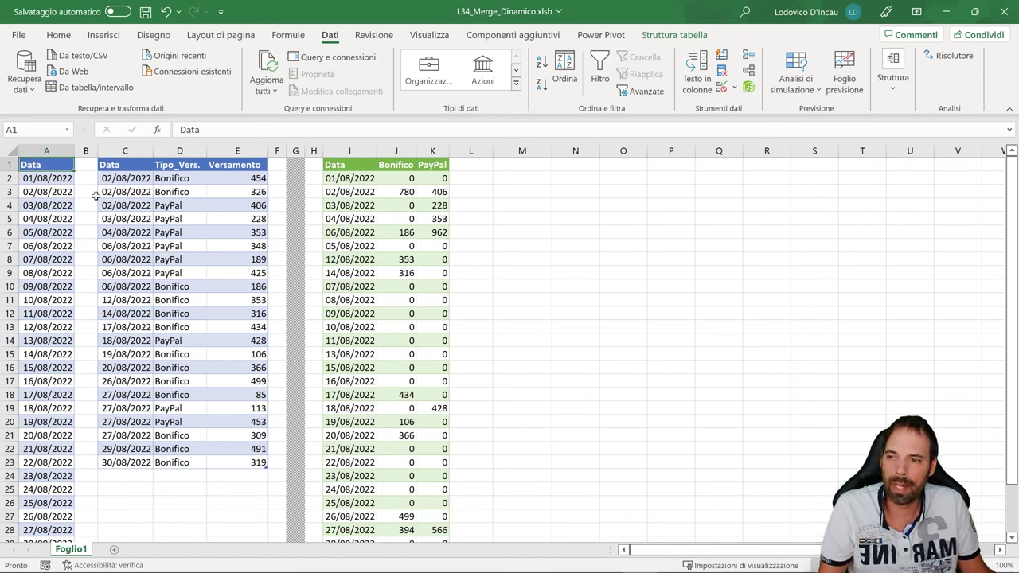
Step: Examine the calendar dates, the payments table and the merged table of Bonifico and PayPal amounts per date
drag(47, 165, 44, 476)
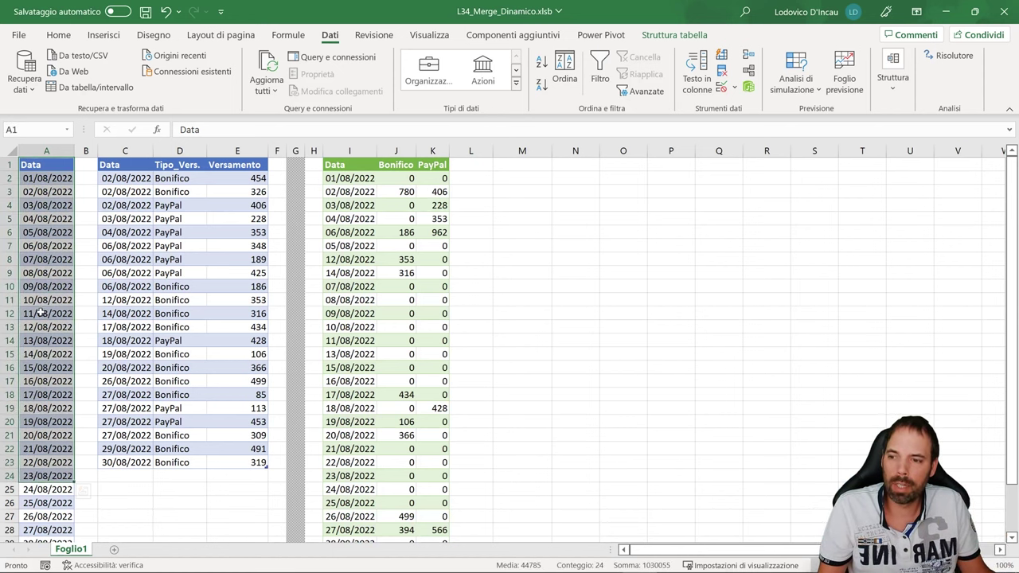
drag(41, 177, 37, 384)
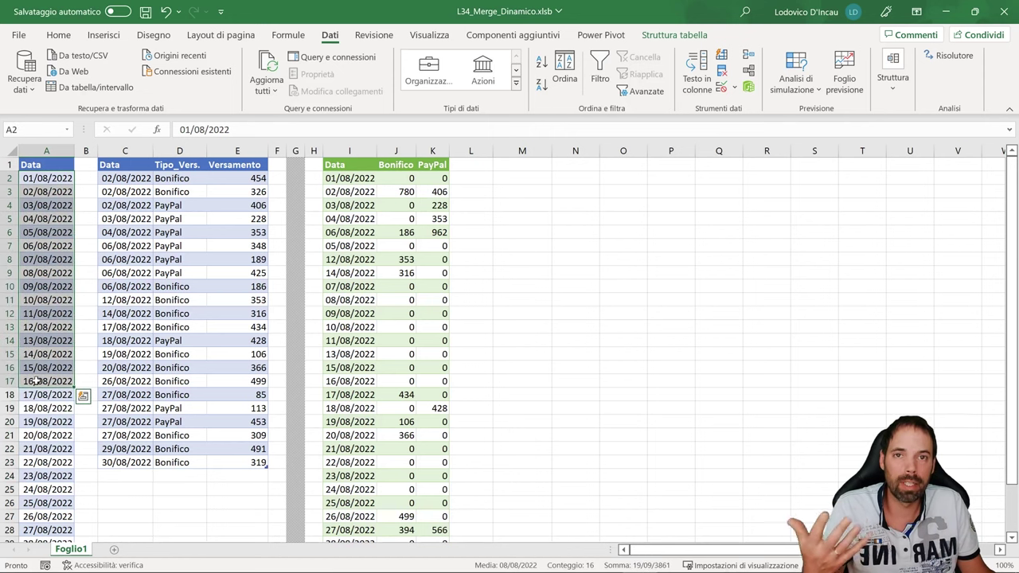
drag(125, 179, 249, 317)
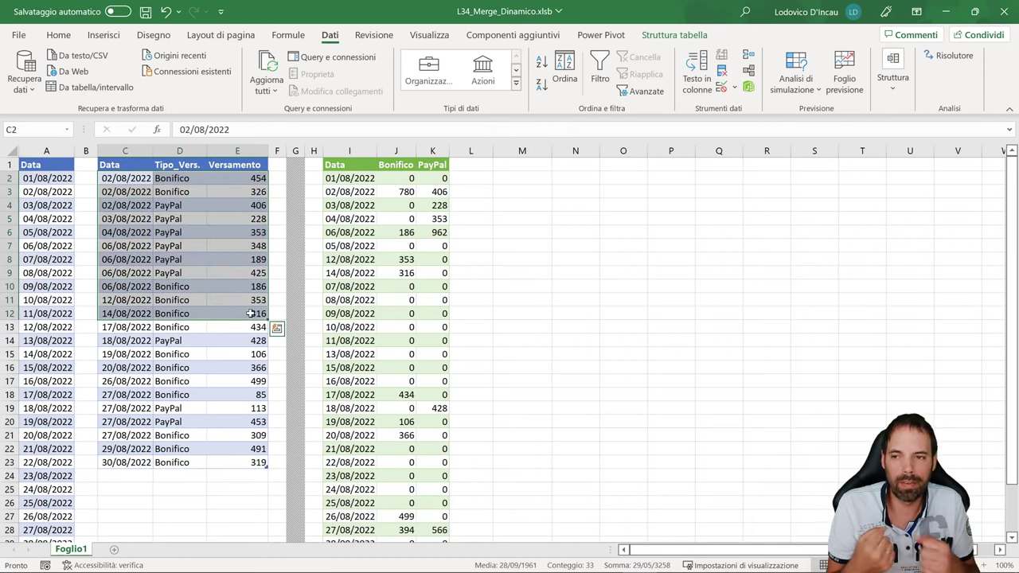
click(183, 194)
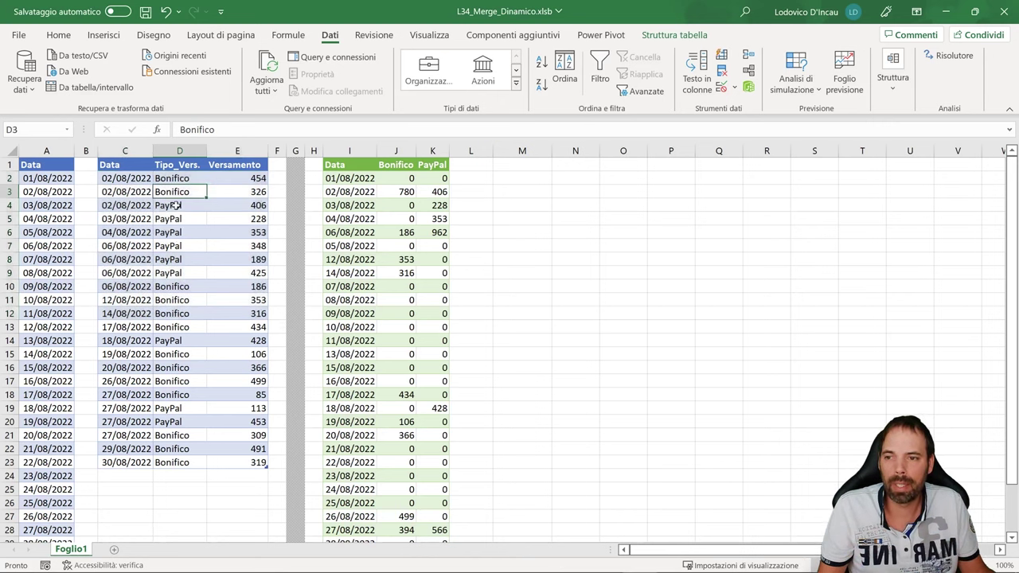
key(Down)
key(Down)
key(Down)
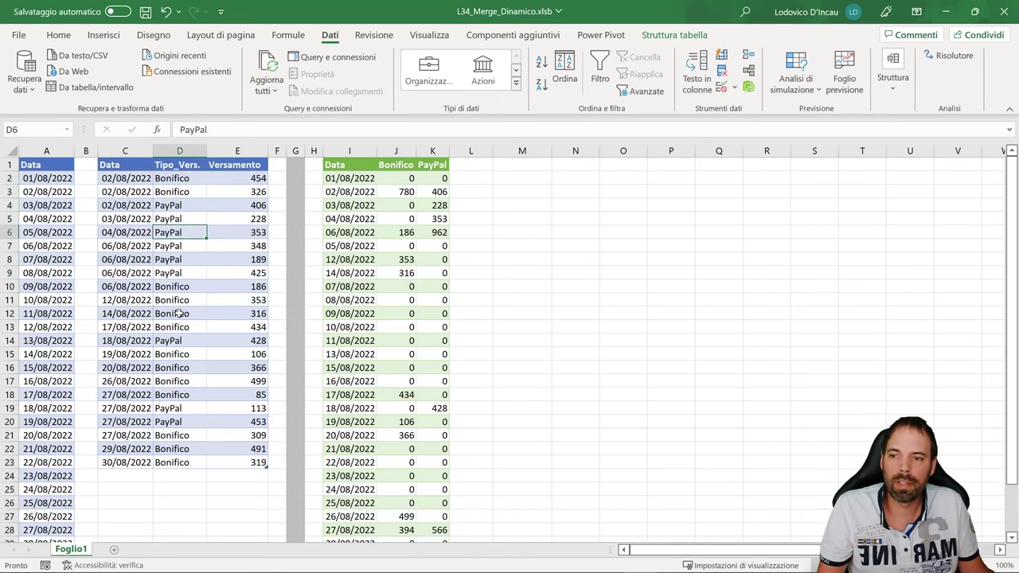
click(121, 192)
click(127, 249)
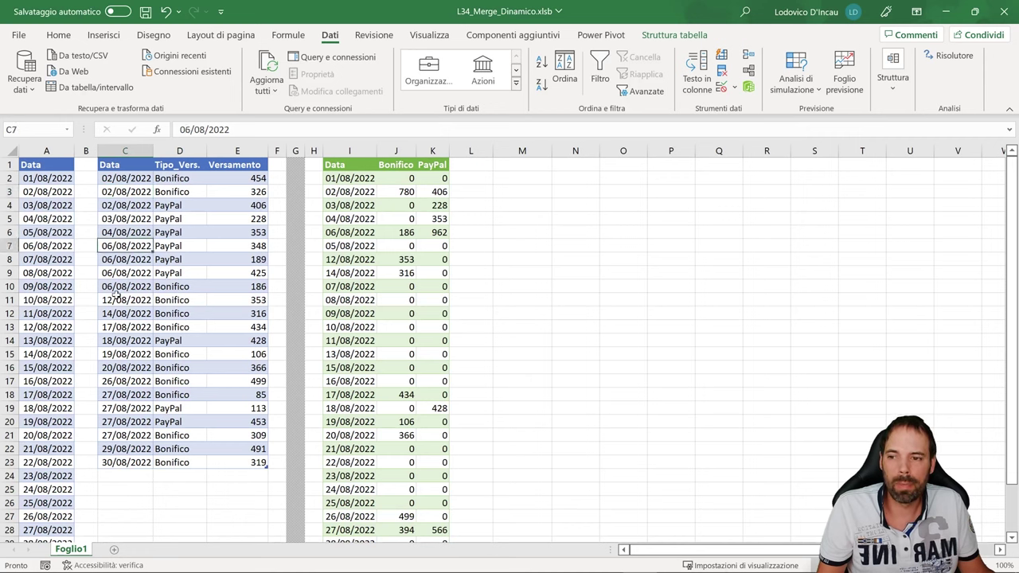
click(115, 300)
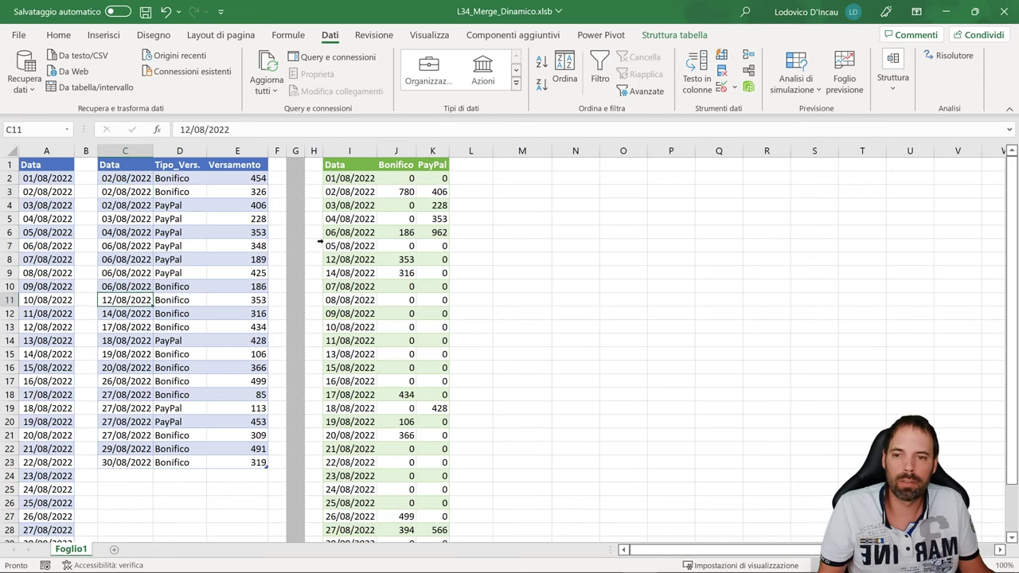
drag(360, 177, 350, 424)
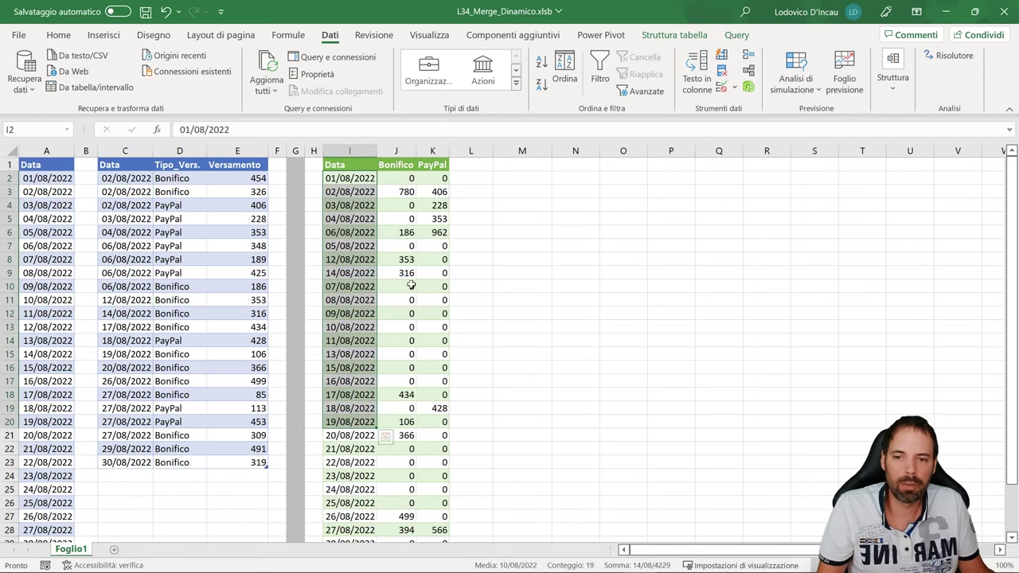
drag(407, 285, 431, 378)
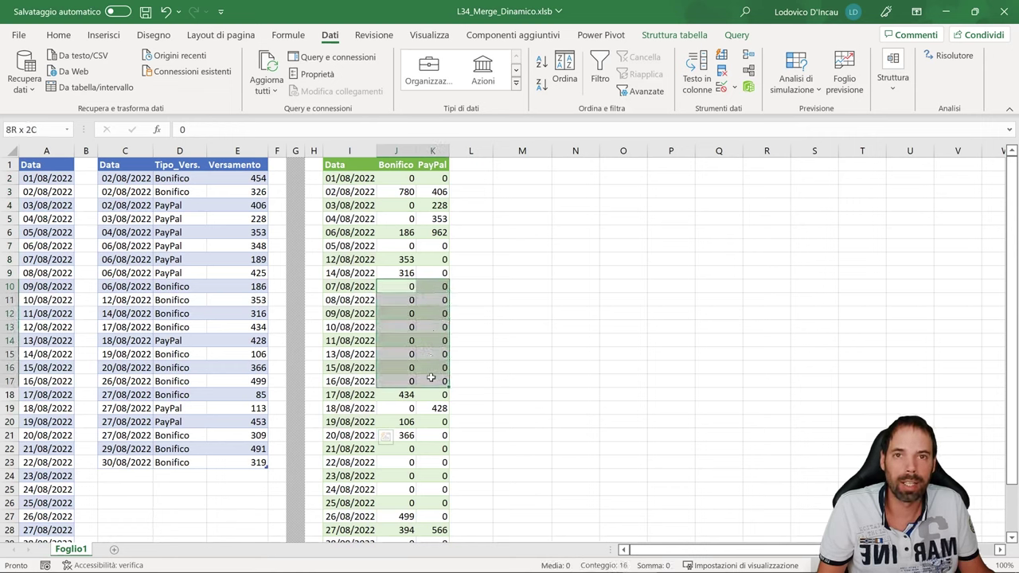
Step: Add a payment dated 30/08/2022 with type Postepay and amount 50 directly below the last row of the payments table
click(168, 475)
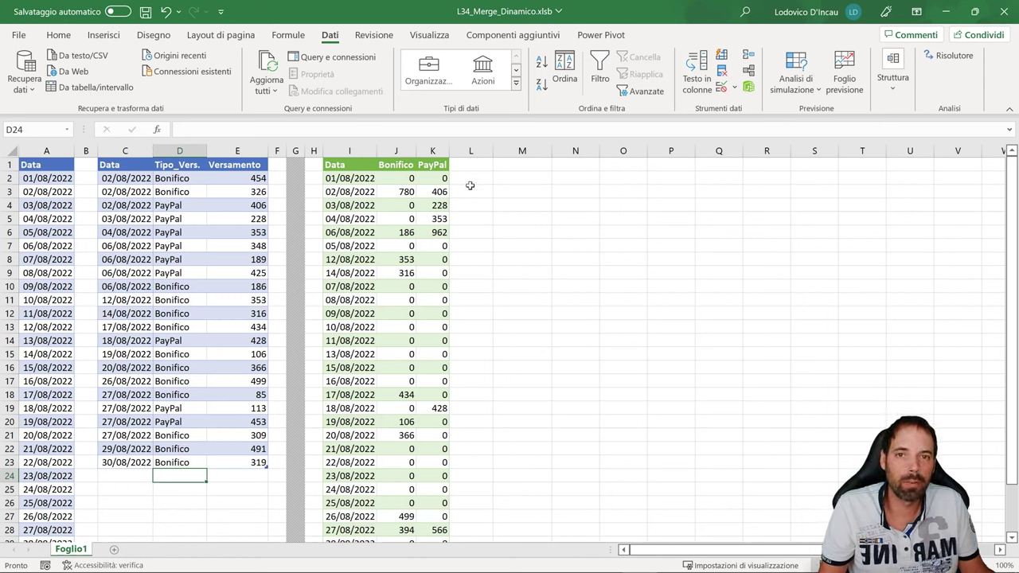
text(Poste)
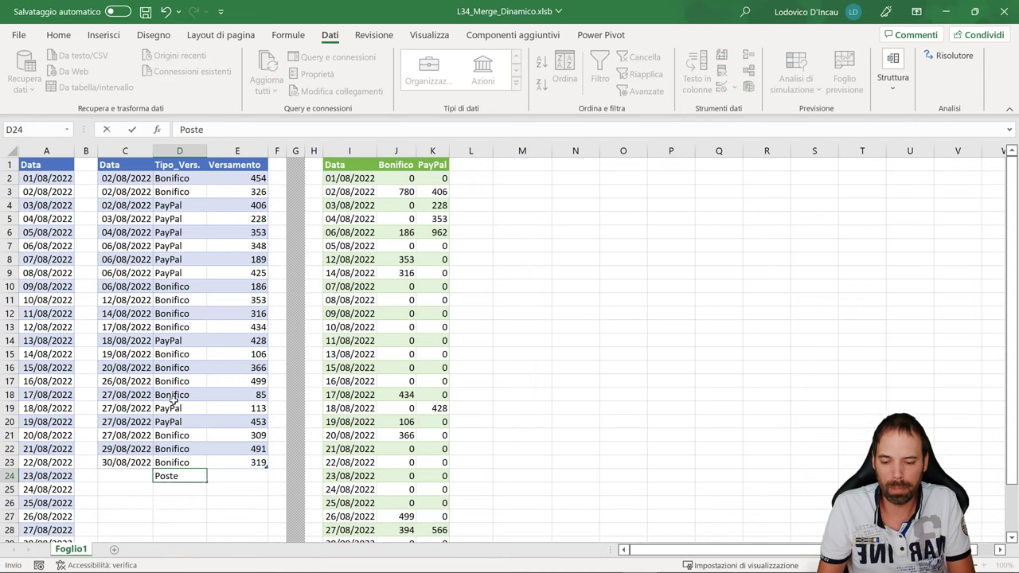
text(pay)
key(Tab)
text(50)
key(Return)
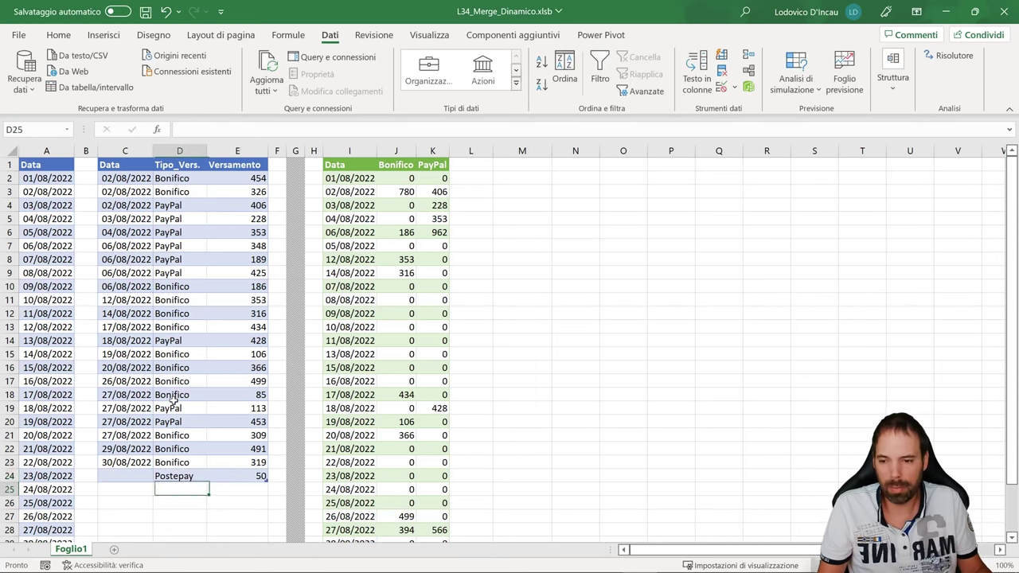
click(120, 463)
key(ctrl+c)
click(129, 476)
key(ctrl+v)
Step: Refresh the green merged table from its query and check the Postepay column at 30/08/2022
click(179, 380)
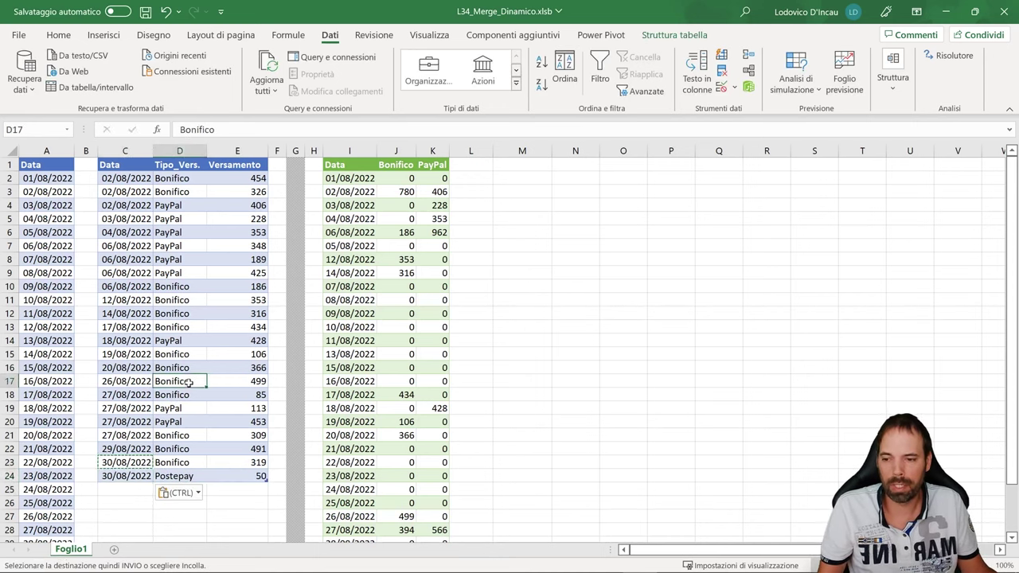
click(179, 314)
right_click(393, 195)
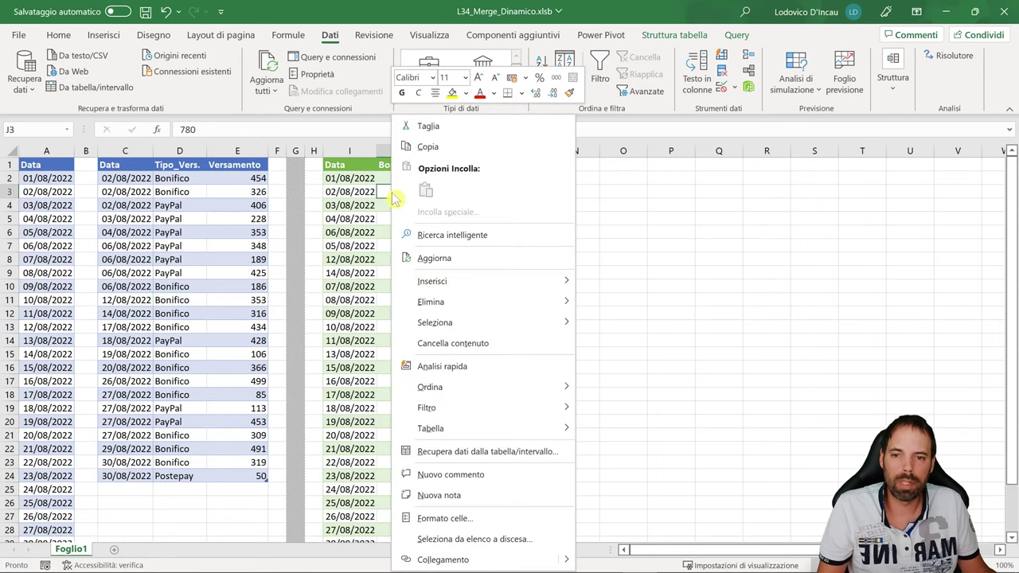
click(434, 258)
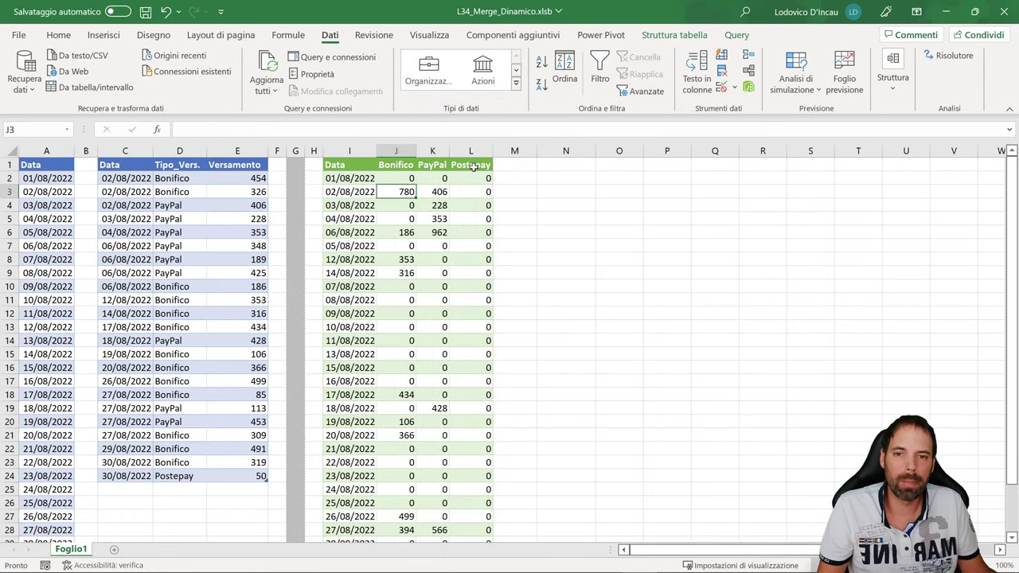
drag(474, 191, 477, 462)
scroll(480, 450, down, 3)
click(480, 449)
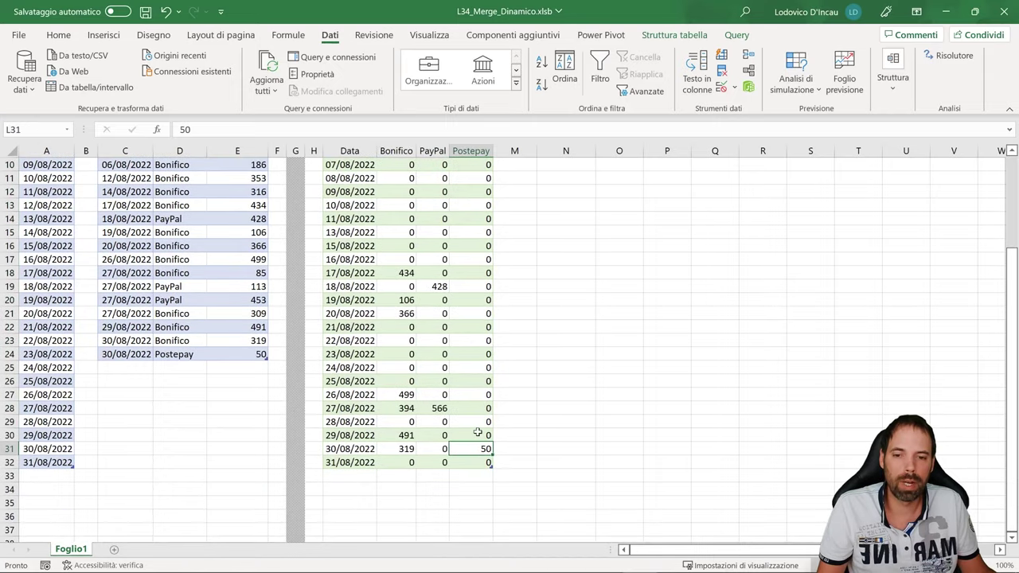
scroll(474, 422, up, 3)
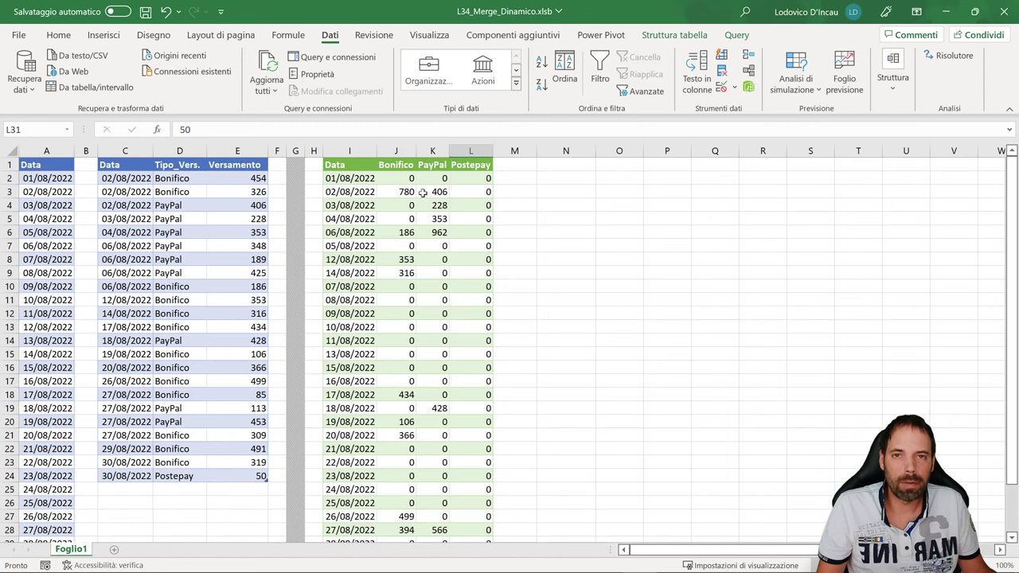
Step: Compare the merged table's dates and payment columns with the calendar and payments source tables
click(423, 192)
click(365, 167)
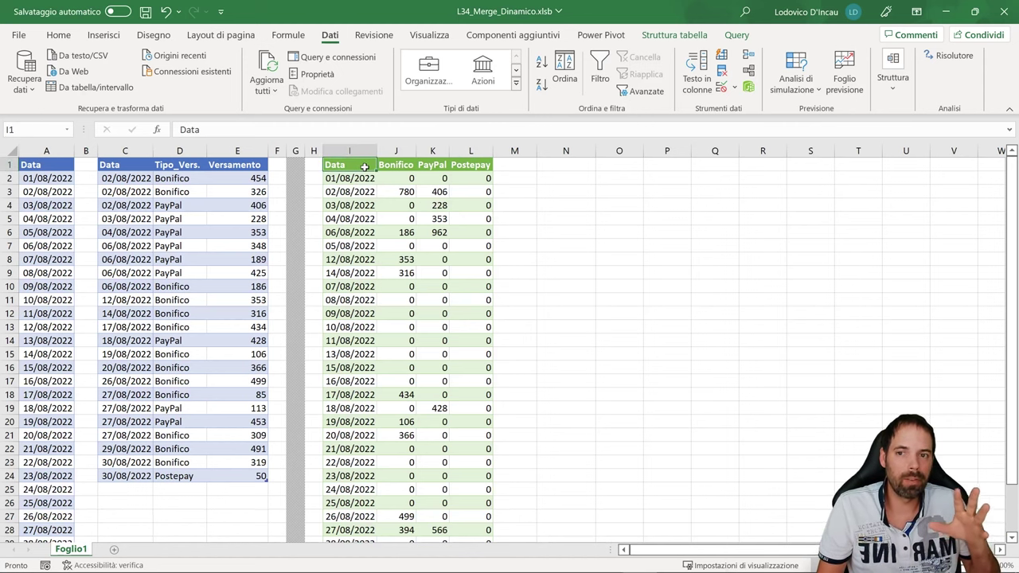
drag(121, 164, 265, 409)
click(171, 218)
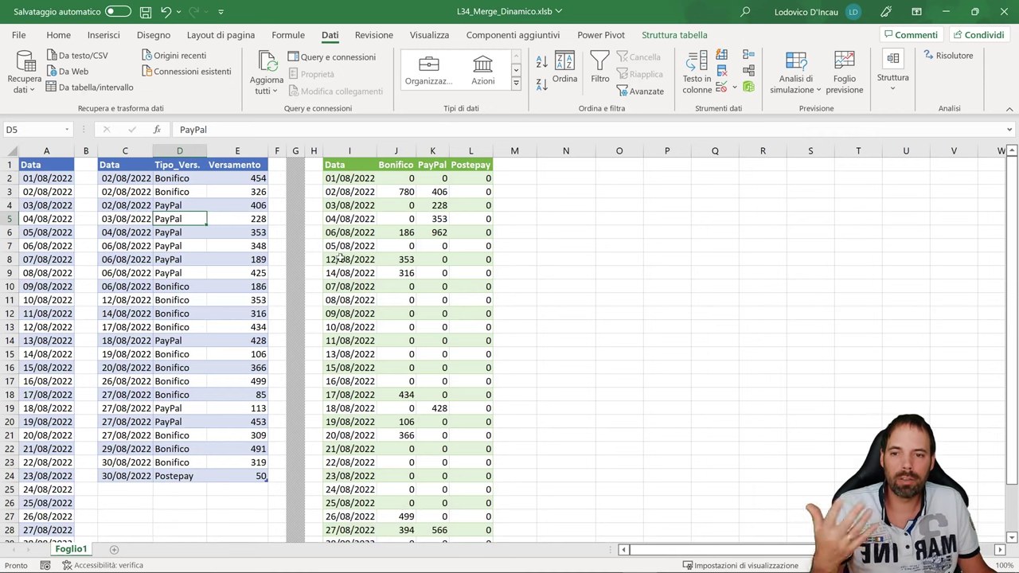
drag(362, 179, 352, 448)
drag(43, 164, 45, 382)
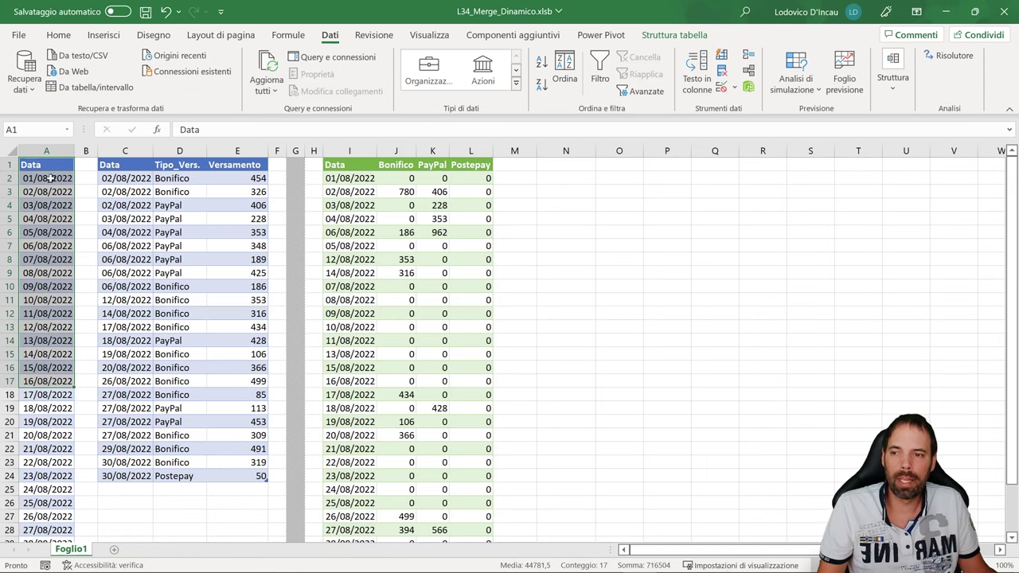
click(50, 178)
drag(150, 164, 242, 477)
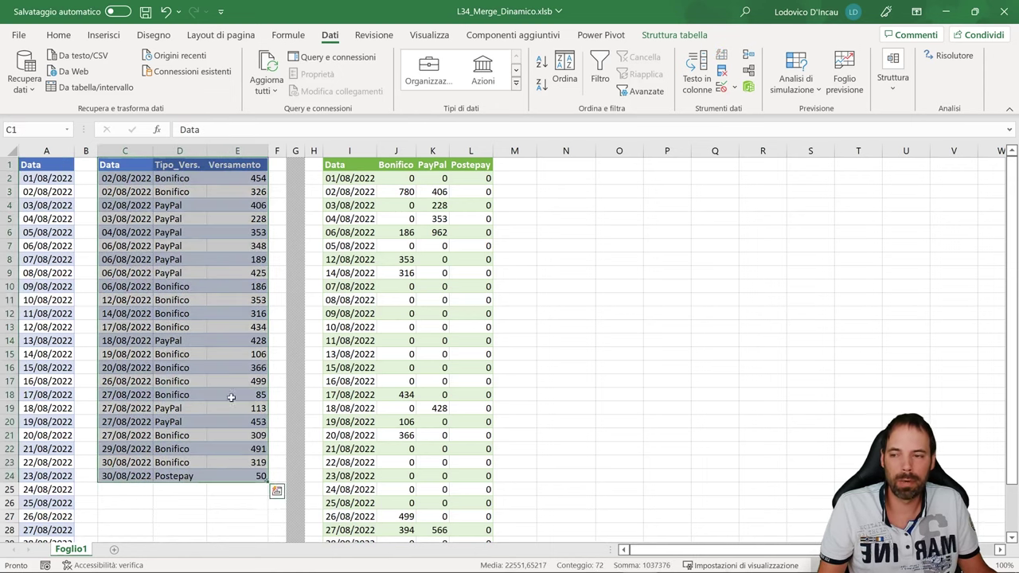
click(43, 241)
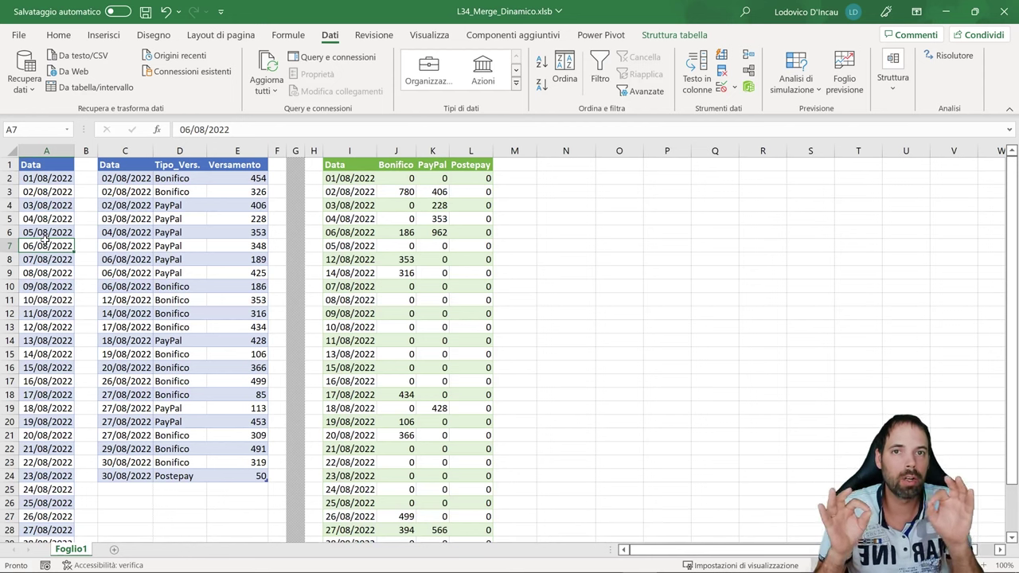
Step: Delete the Postepay row from the payments table and refresh the merged table
click(183, 476)
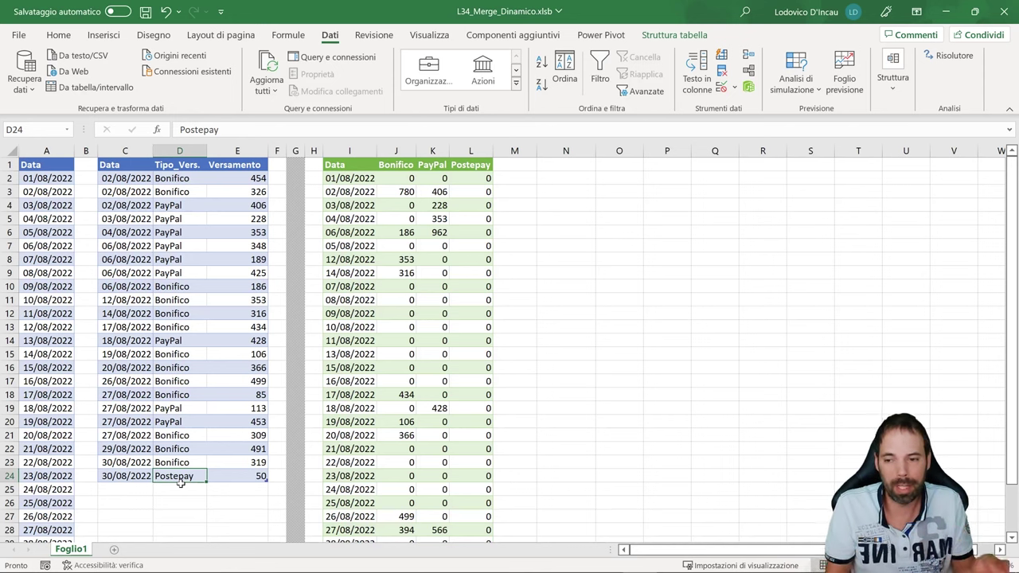
drag(134, 478, 216, 478)
right_click(216, 478)
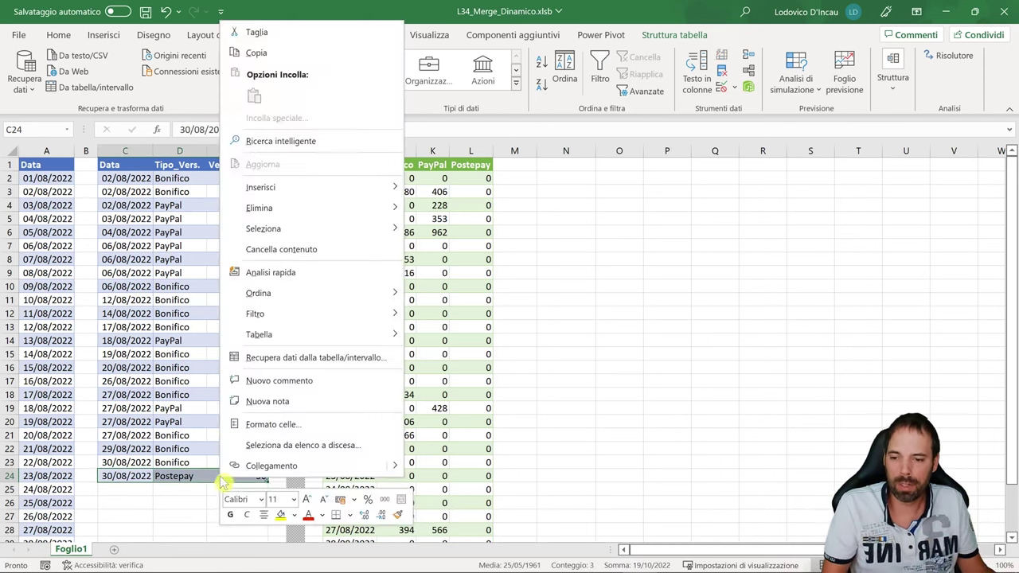
mouse_move(305, 223)
click(453, 229)
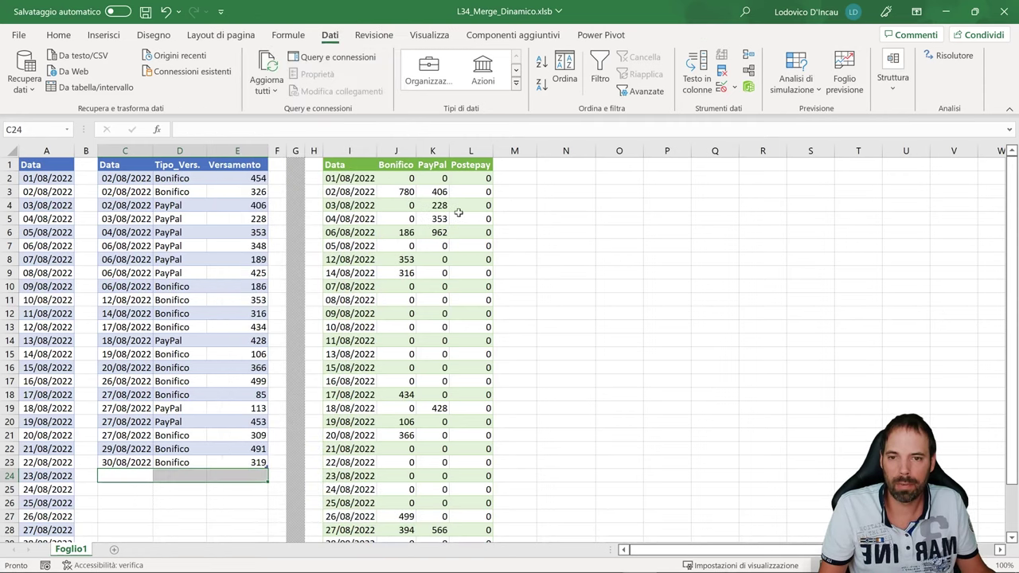
right_click(444, 205)
click(486, 258)
click(200, 205)
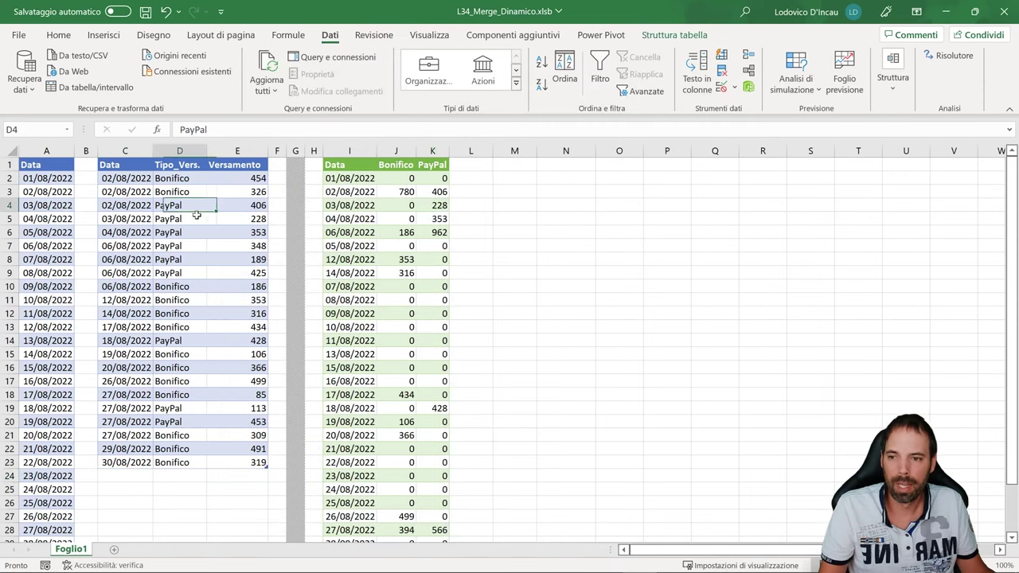
Step: Open the Power Query Editor and display the Pagamenti query with an enlarged view
click(43, 164)
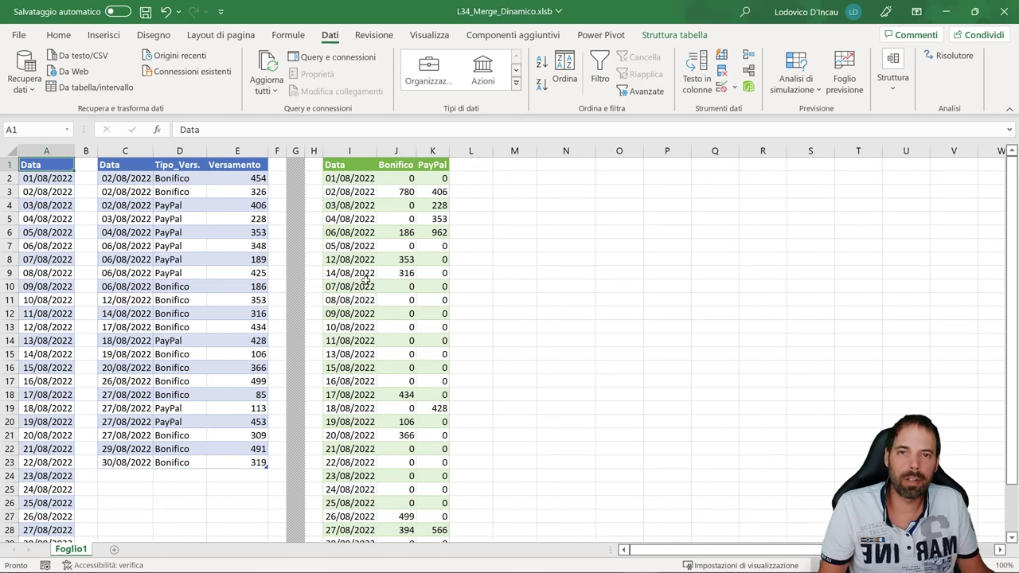
click(44, 205)
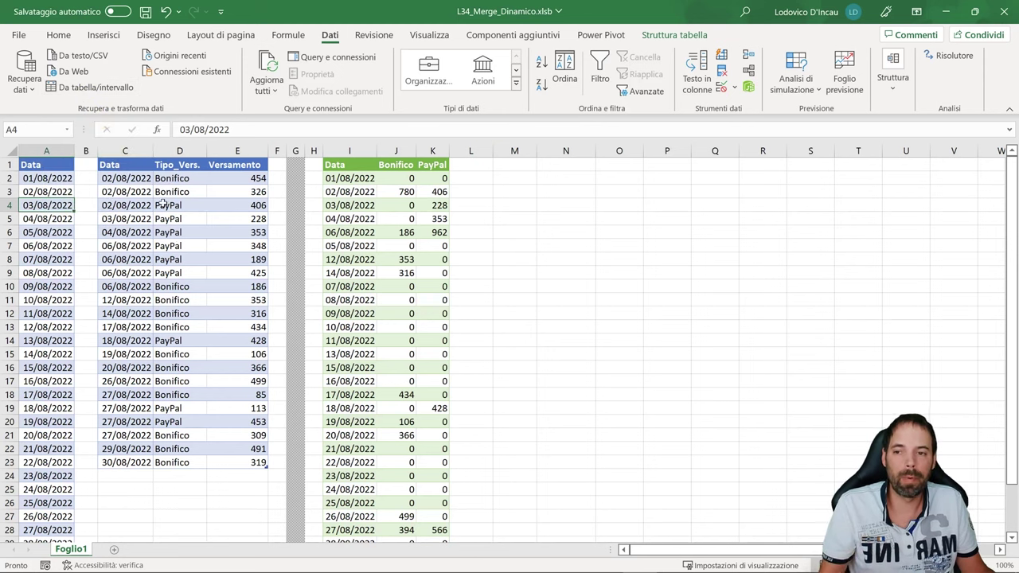
click(171, 215)
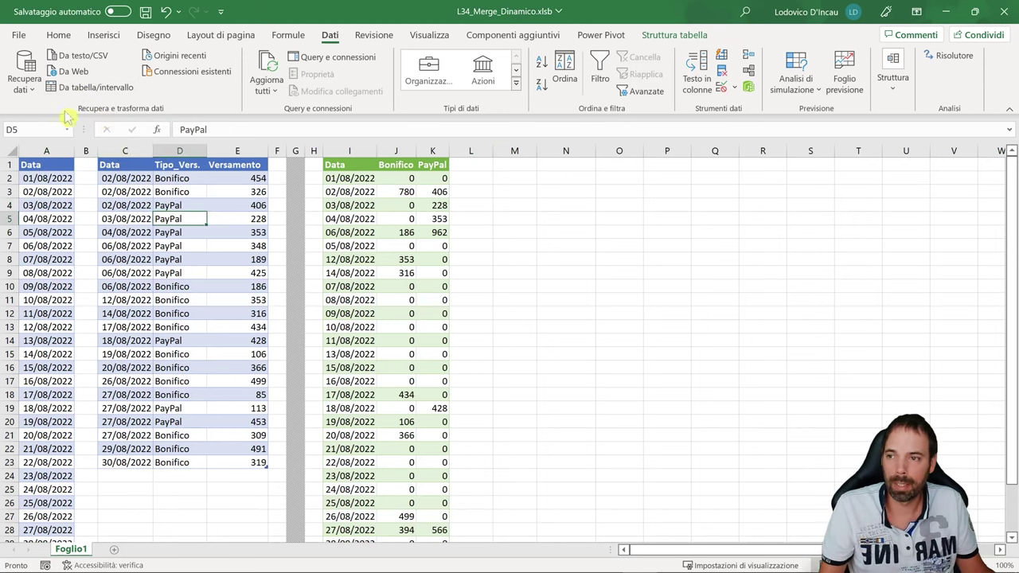
click(24, 76)
click(76, 377)
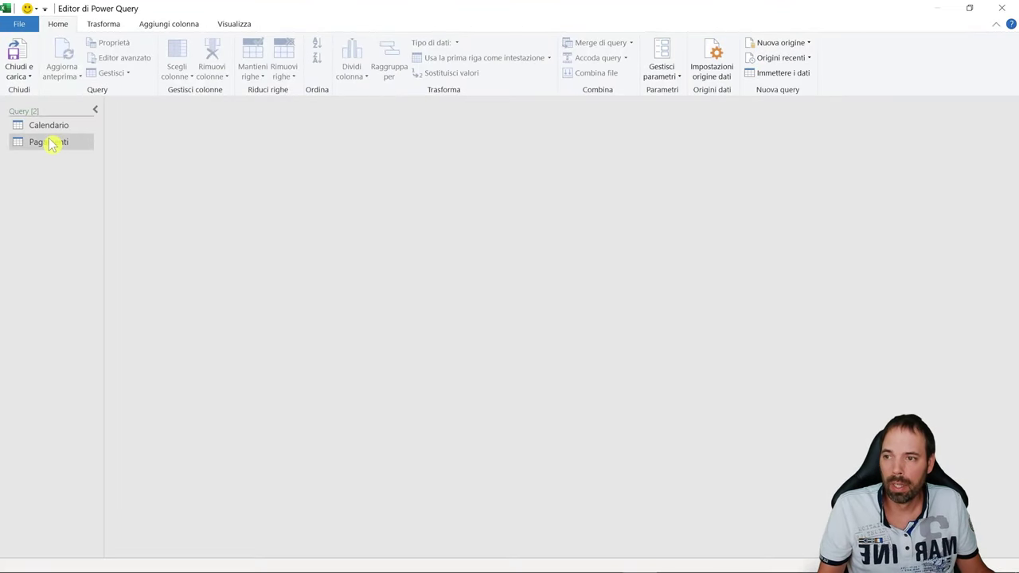
click(50, 141)
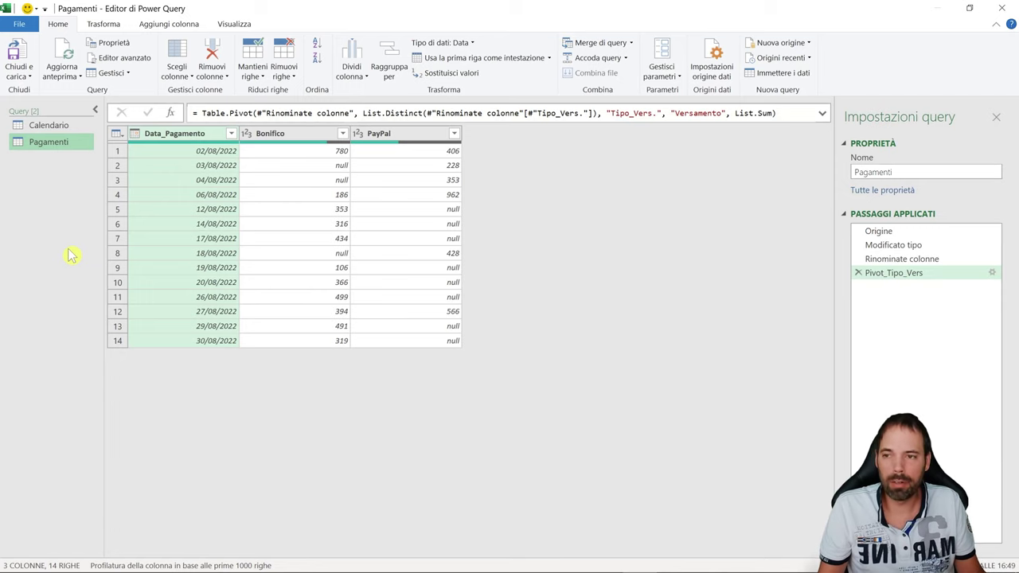
key(ctrl+plus)
key(ctrl+plus)
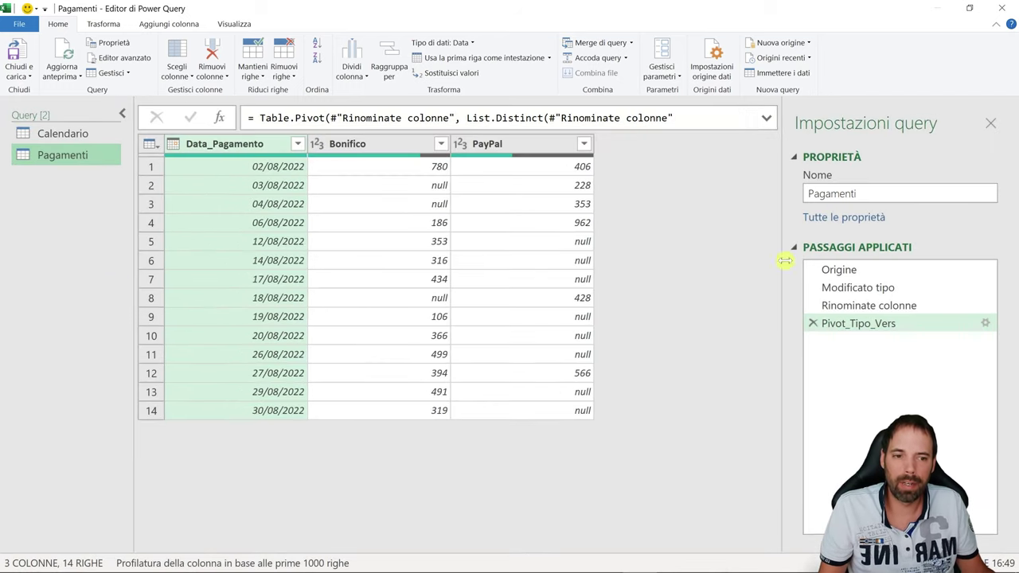
Step: Review the Origine step of the Pagamenti query and of the Calendario query
click(844, 270)
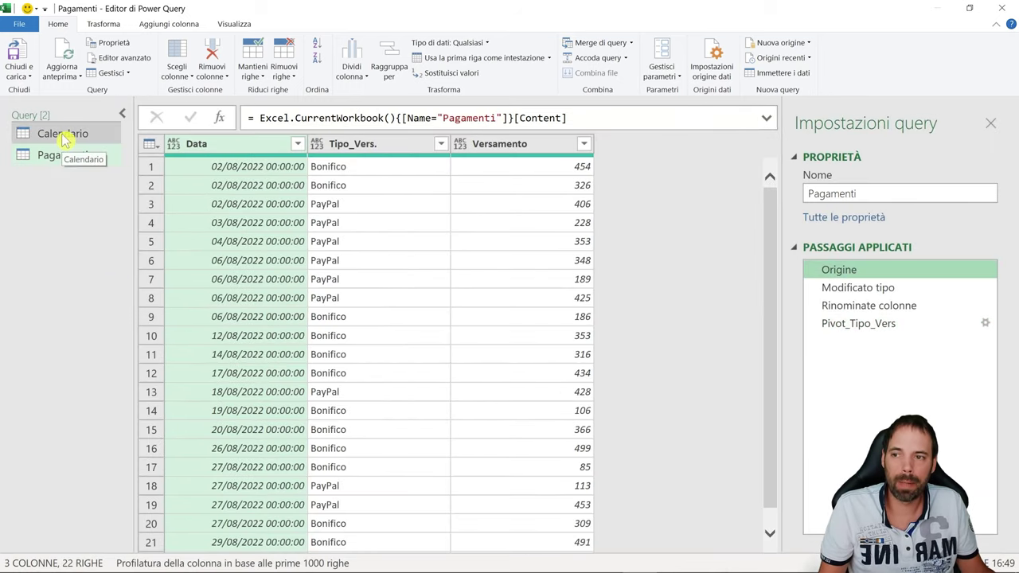
click(64, 135)
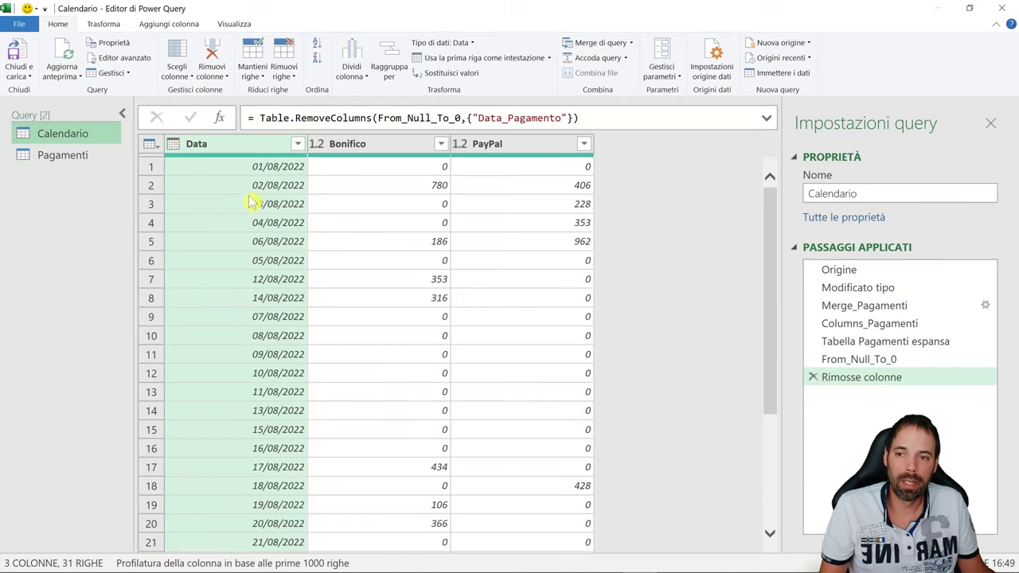
click(875, 271)
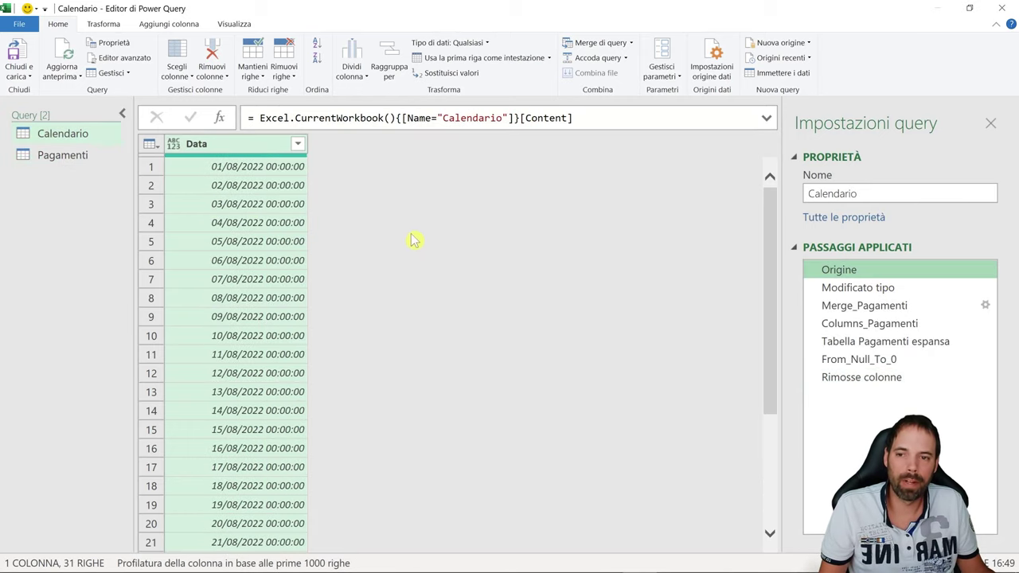
Step: Review the Calendario source dates and the Pagamenti query's Origine, Modificato tipo and Rinominate colonne steps
scroll(241, 390, down, 4)
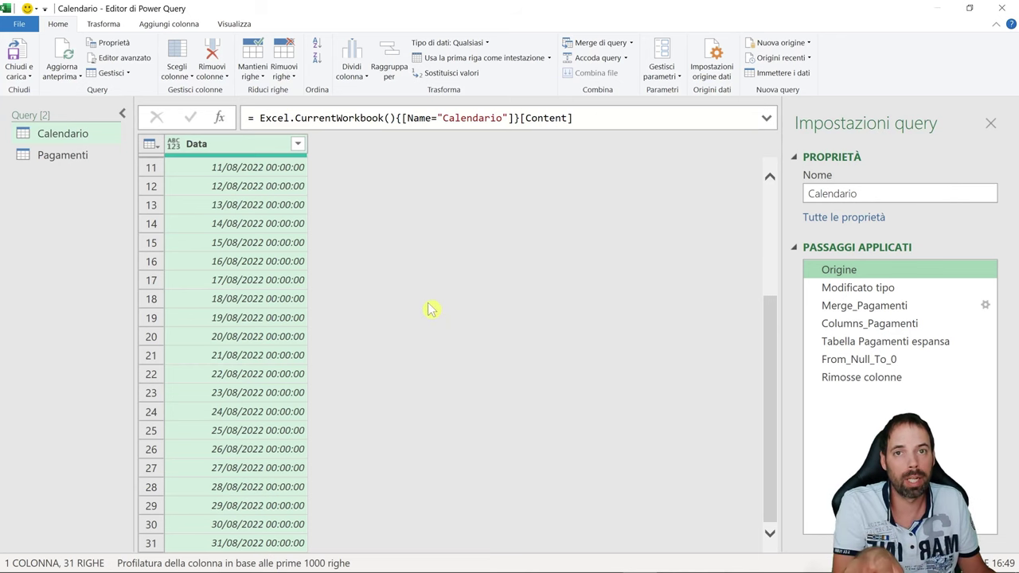
click(80, 155)
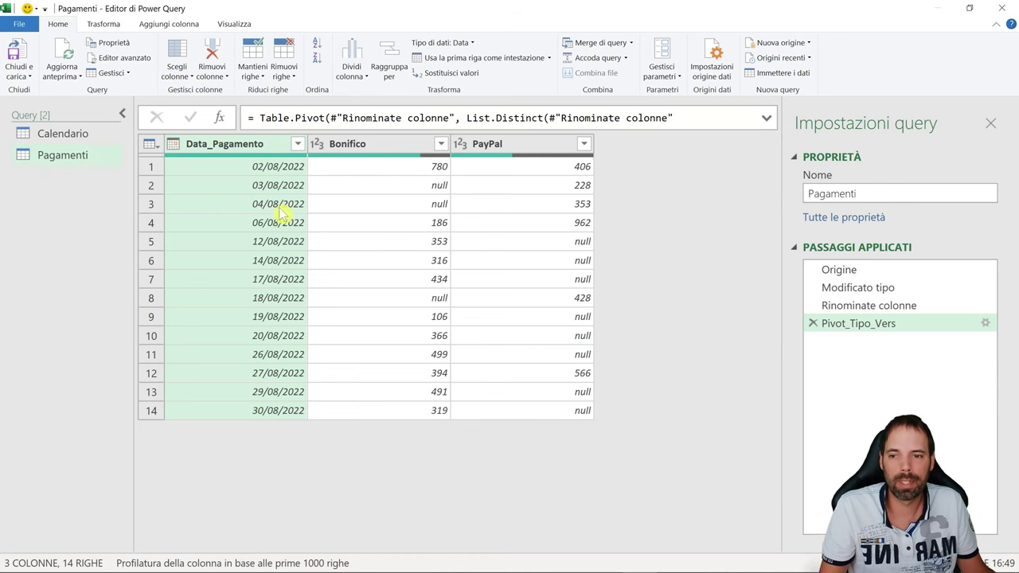
click(888, 271)
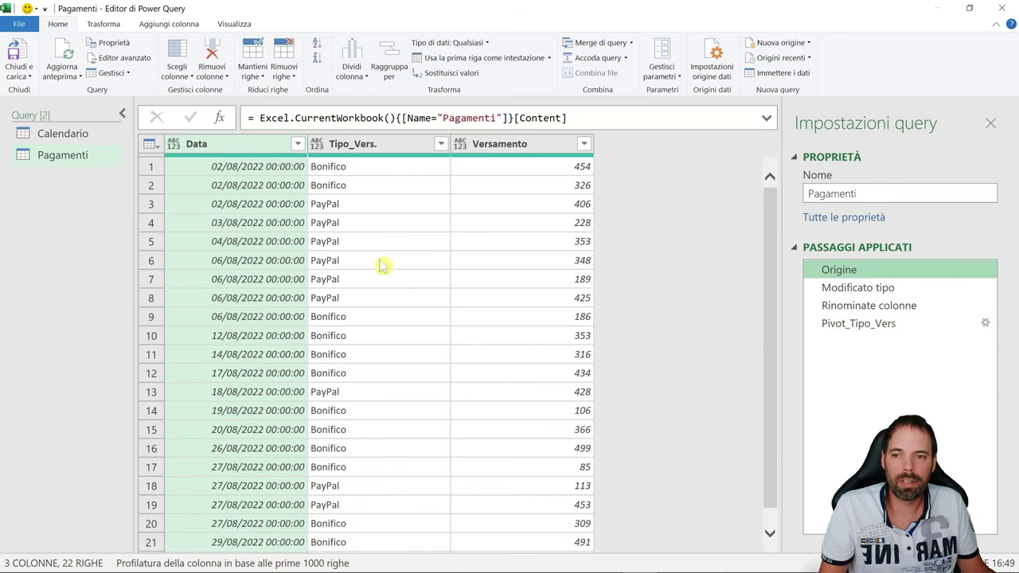
scroll(273, 250, down, 1)
scroll(325, 302, up, 1)
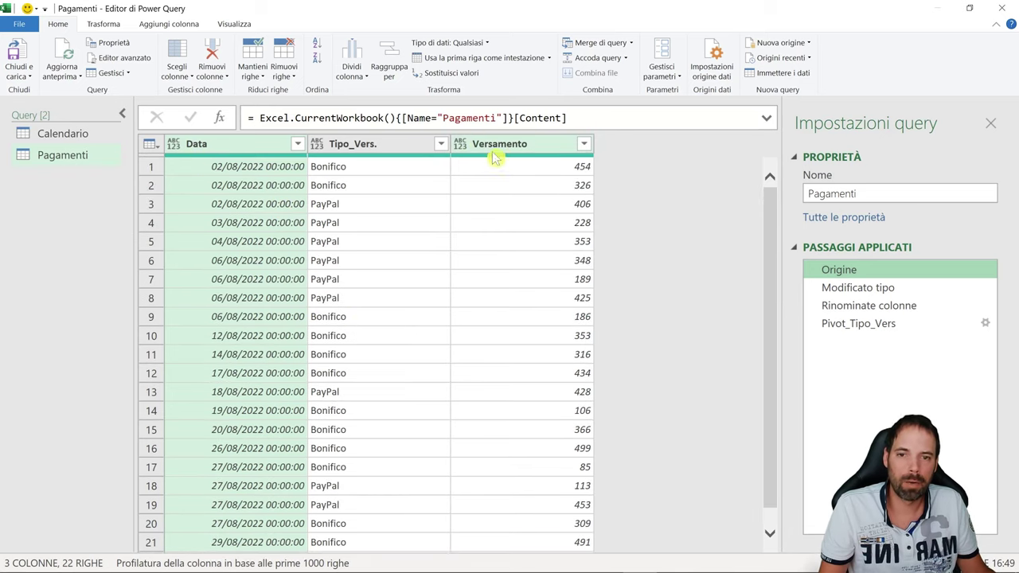
click(174, 145)
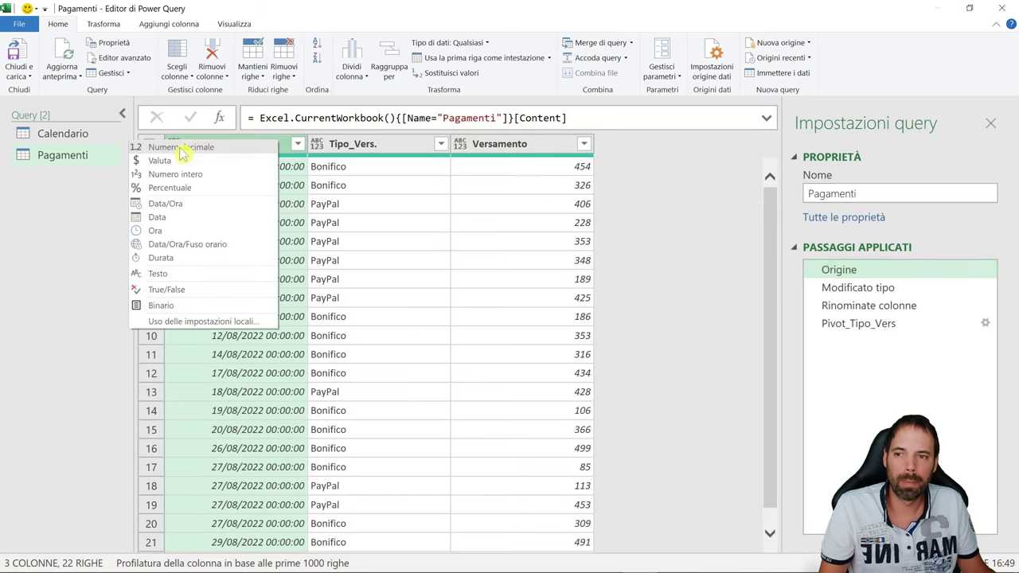
click(255, 216)
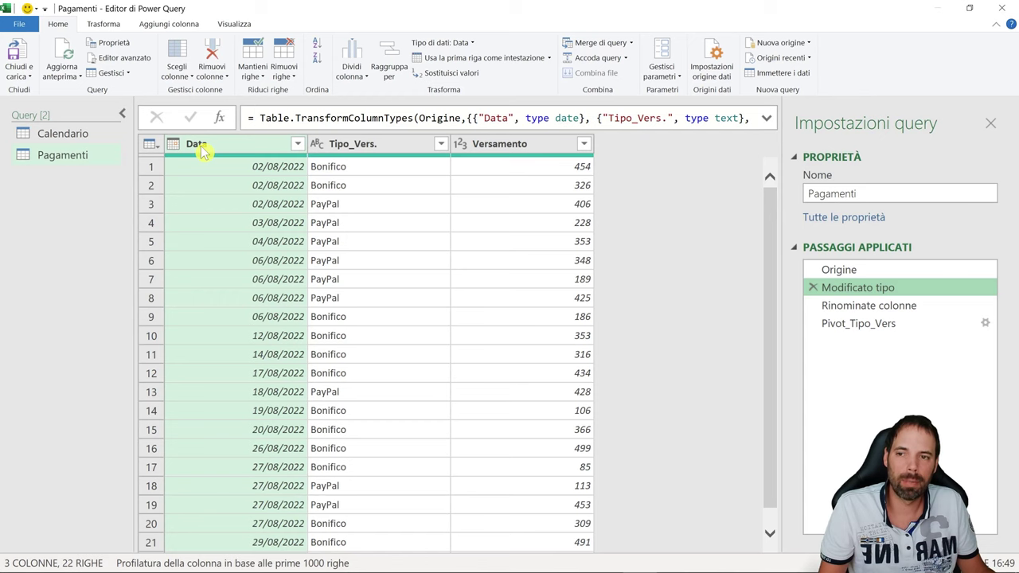
click(816, 305)
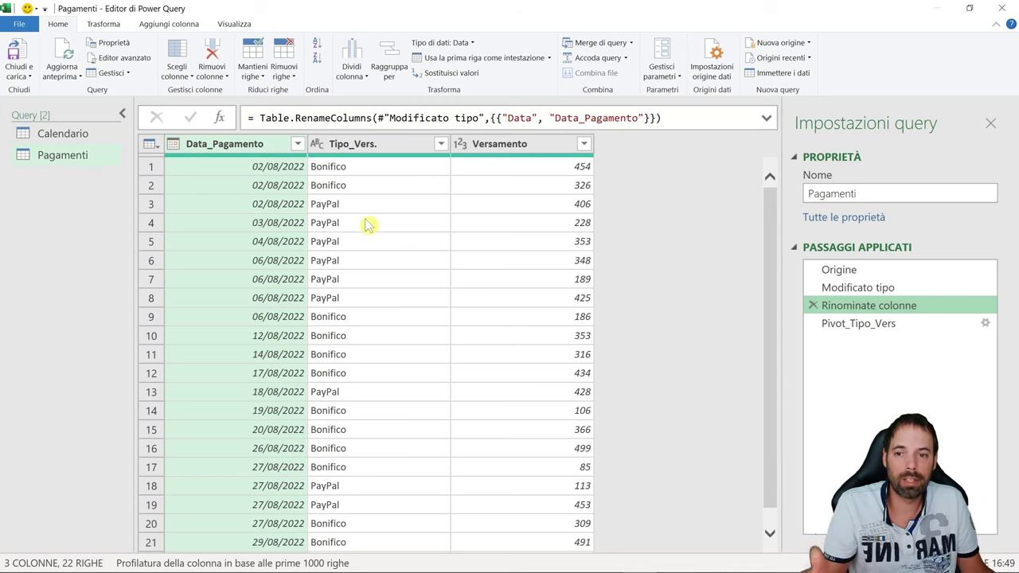
Step: Try a pivot of the Tipo_Vers. column with Versamento as its values column, without applying it
click(373, 146)
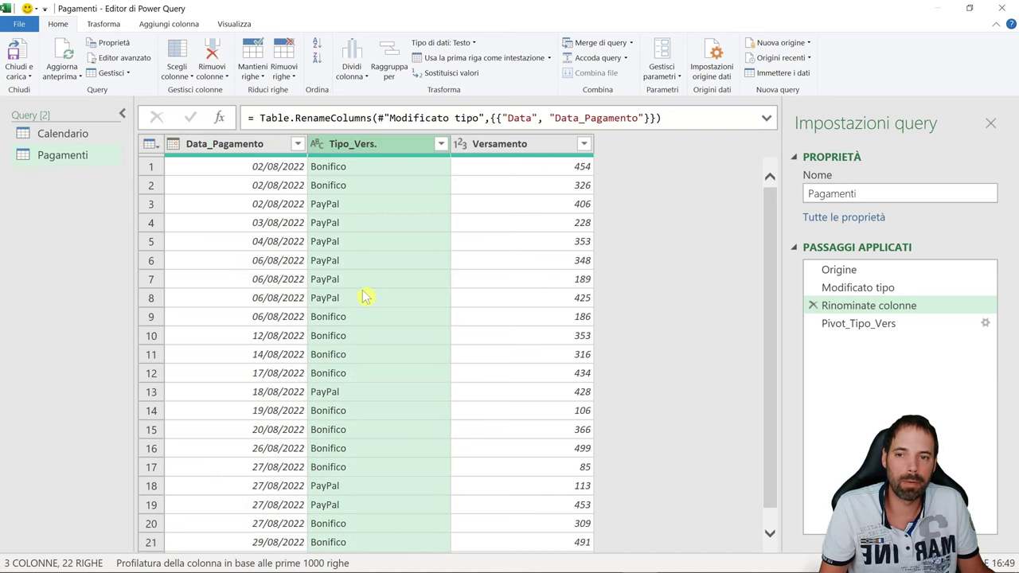
click(104, 24)
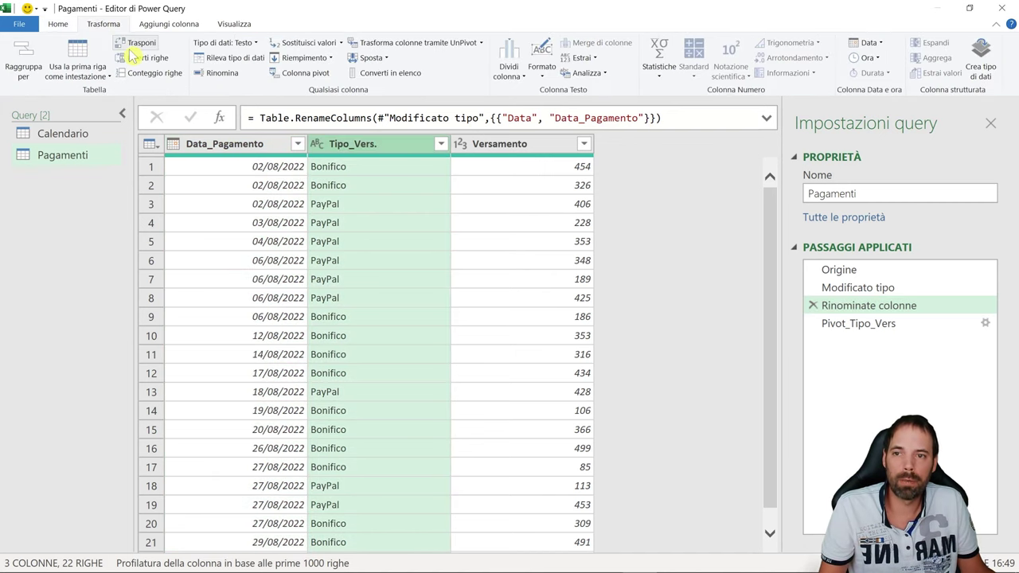
click(306, 73)
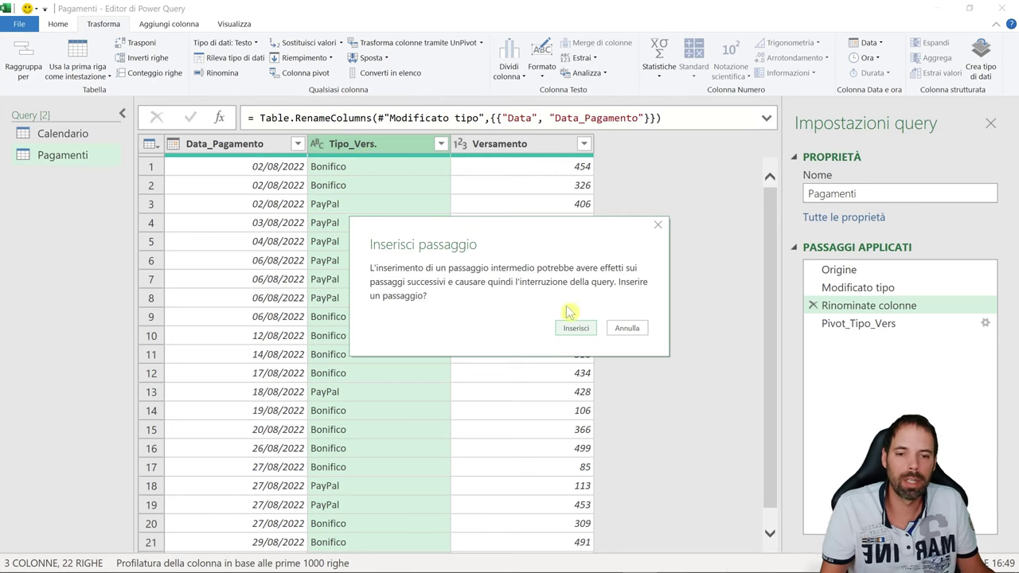
click(579, 333)
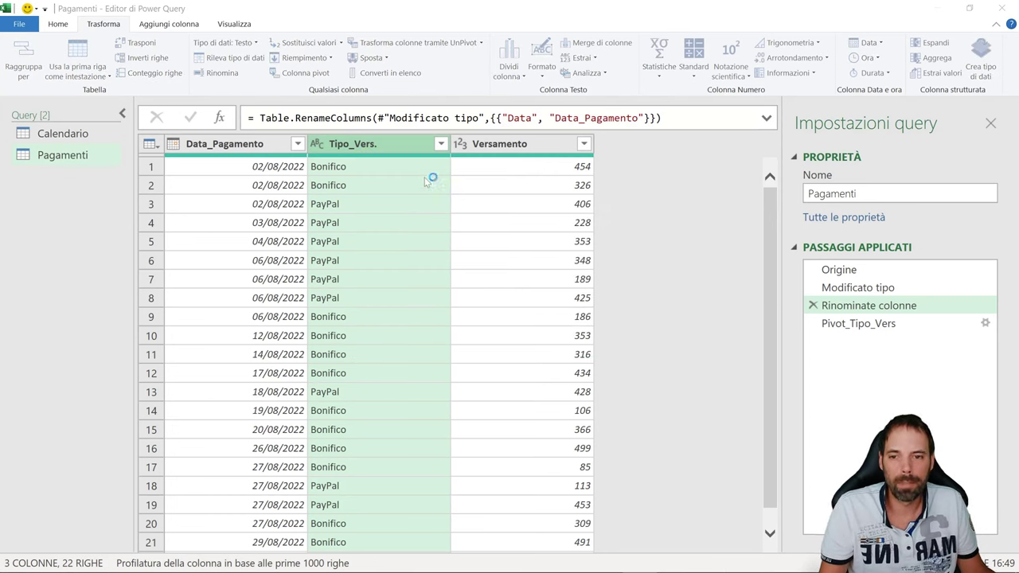
drag(510, 199, 437, 286)
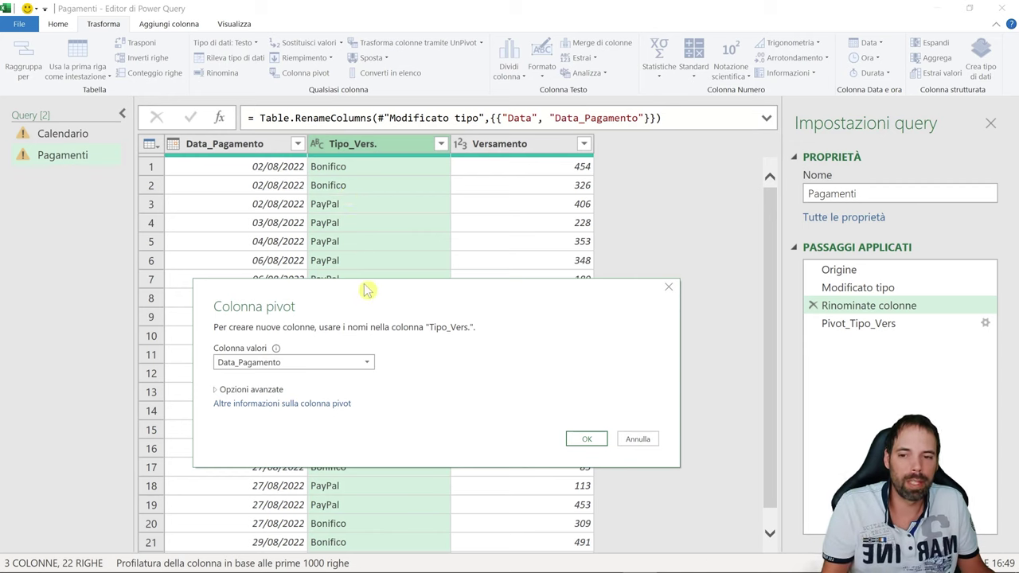
drag(367, 310, 424, 249)
click(322, 308)
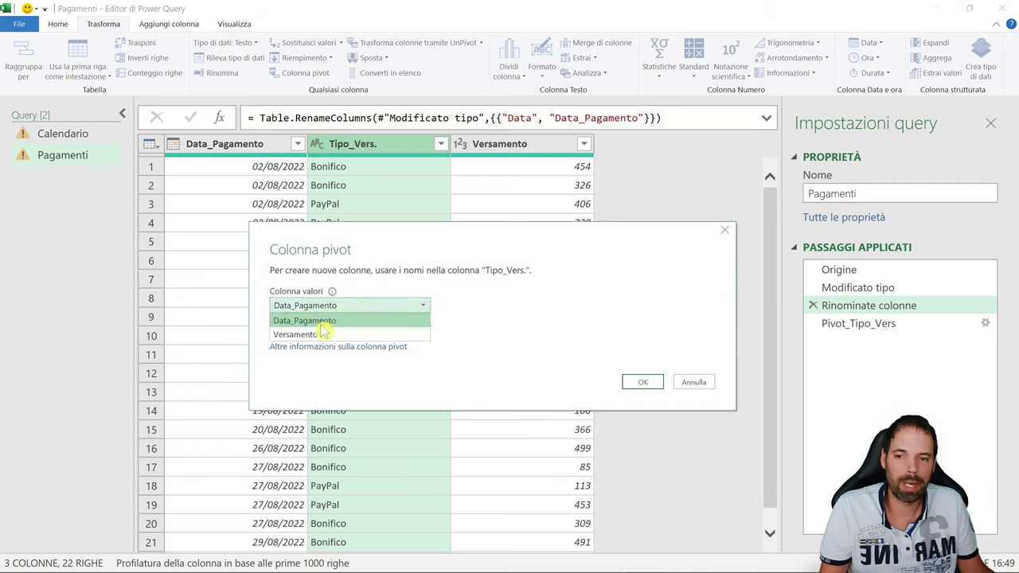
click(321, 333)
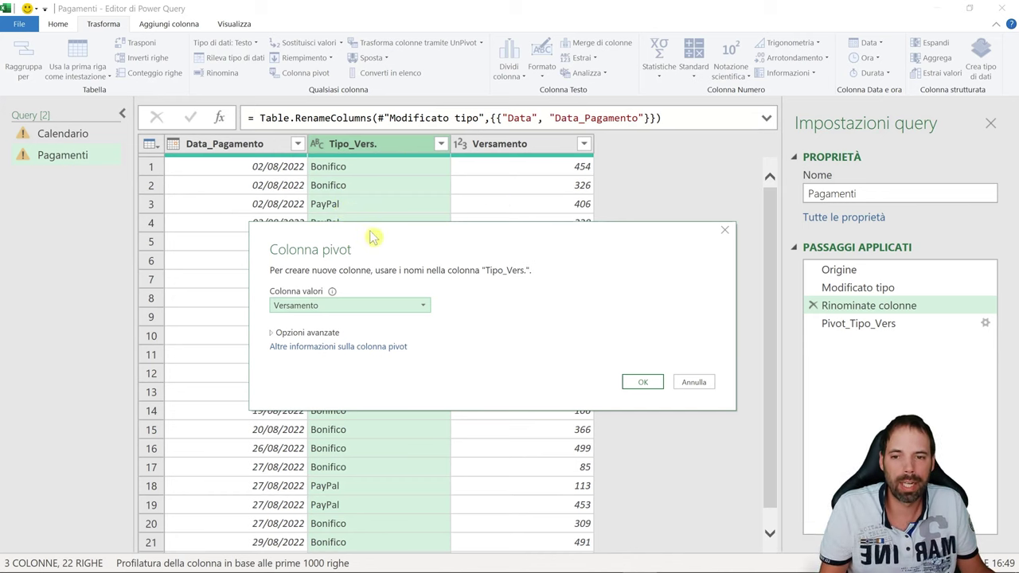
click(683, 337)
Step: Examine the Data_Pagamento dates in the result of the Pivot_Tipo_Vers step
click(832, 325)
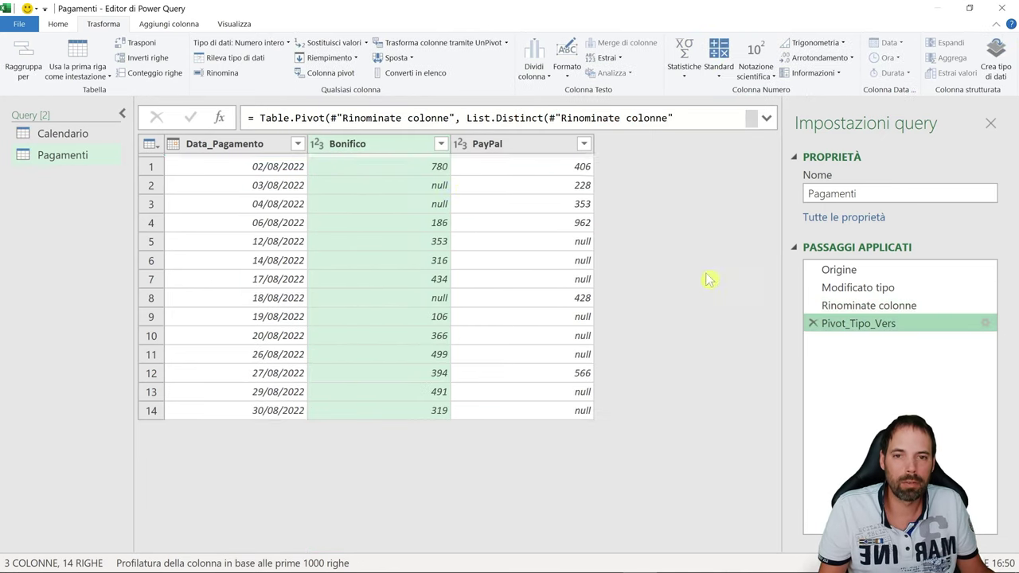
click(255, 150)
click(268, 185)
click(265, 223)
click(263, 279)
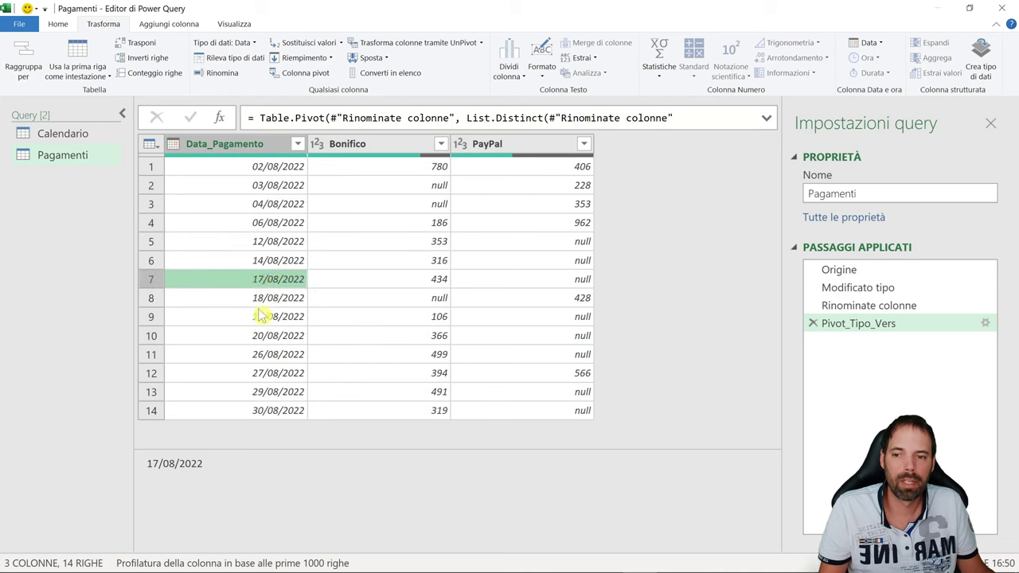
click(261, 316)
click(261, 355)
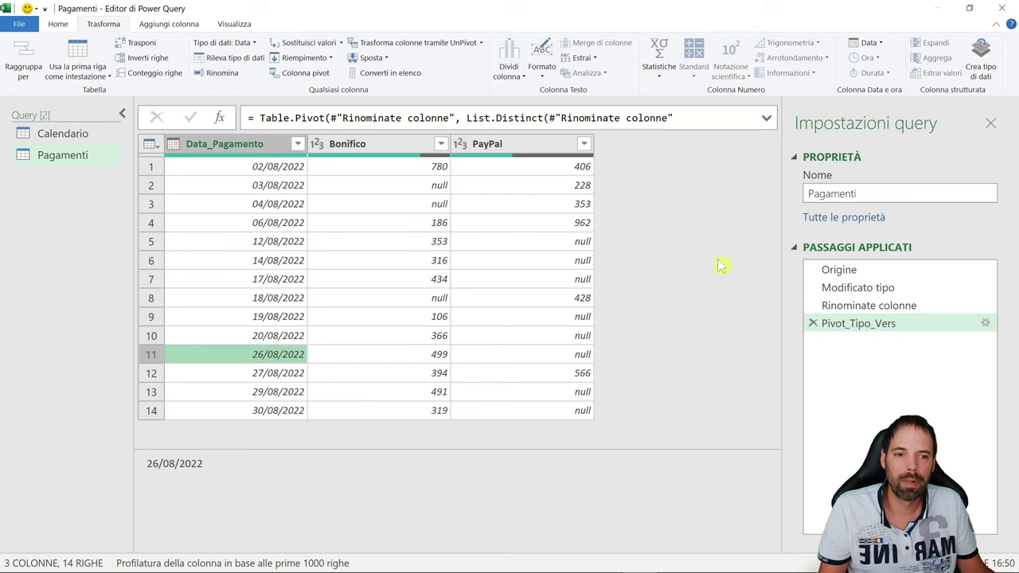
Step: Compare the payment types and dates at the Rinominate colonne step with the pivoted result
click(882, 306)
click(358, 145)
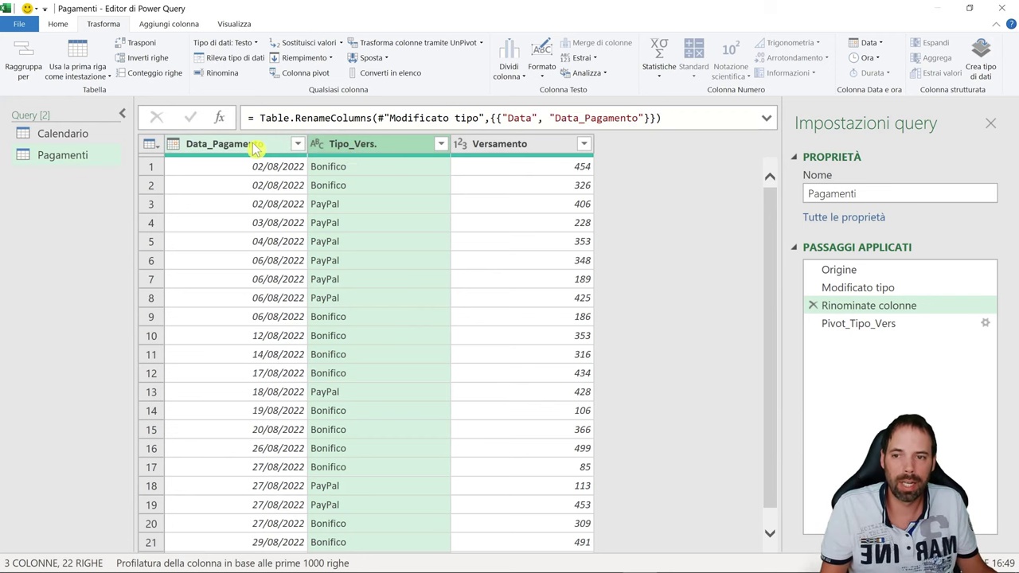
click(252, 144)
click(339, 169)
click(336, 204)
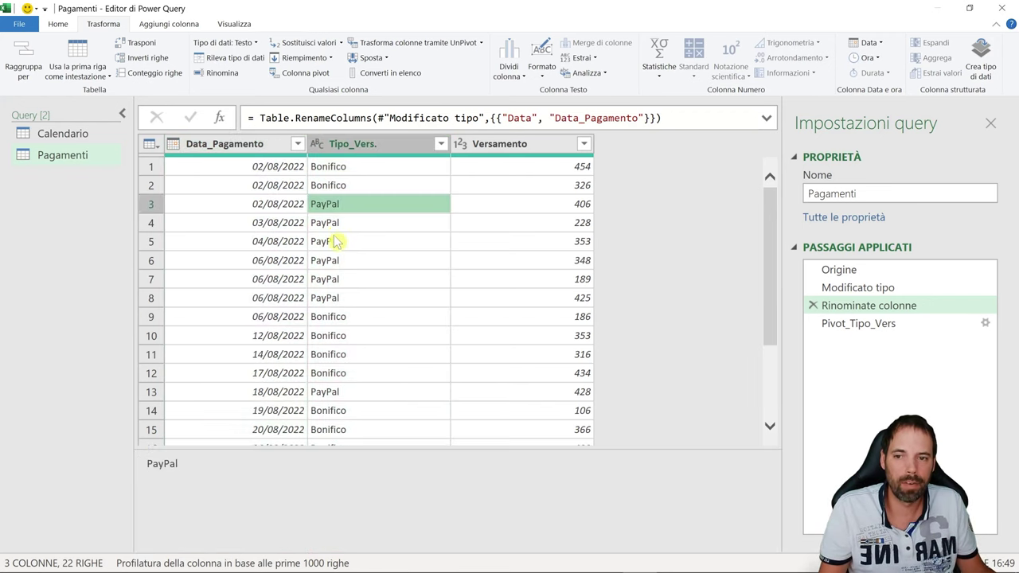
click(338, 241)
click(327, 185)
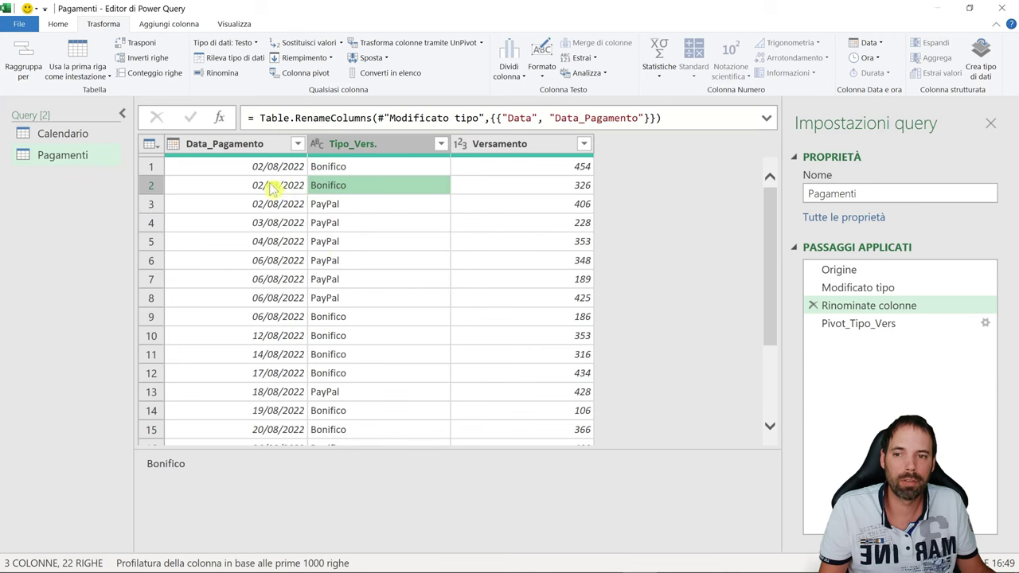
click(866, 327)
click(875, 308)
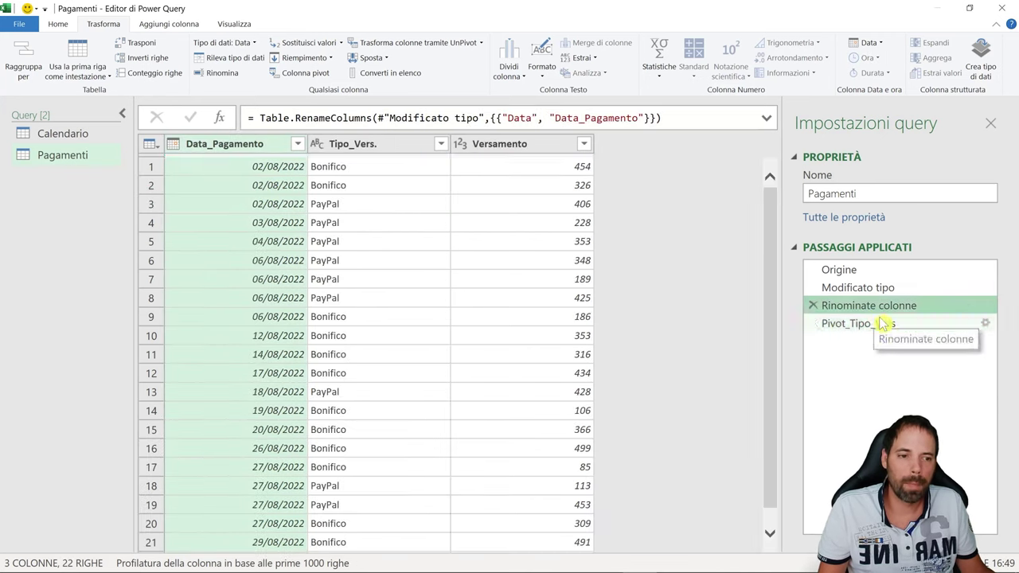
Step: Inspect the Pivot_Tipo_Vers step's settings, including the advanced aggregation functions, and leave them as they are
click(986, 324)
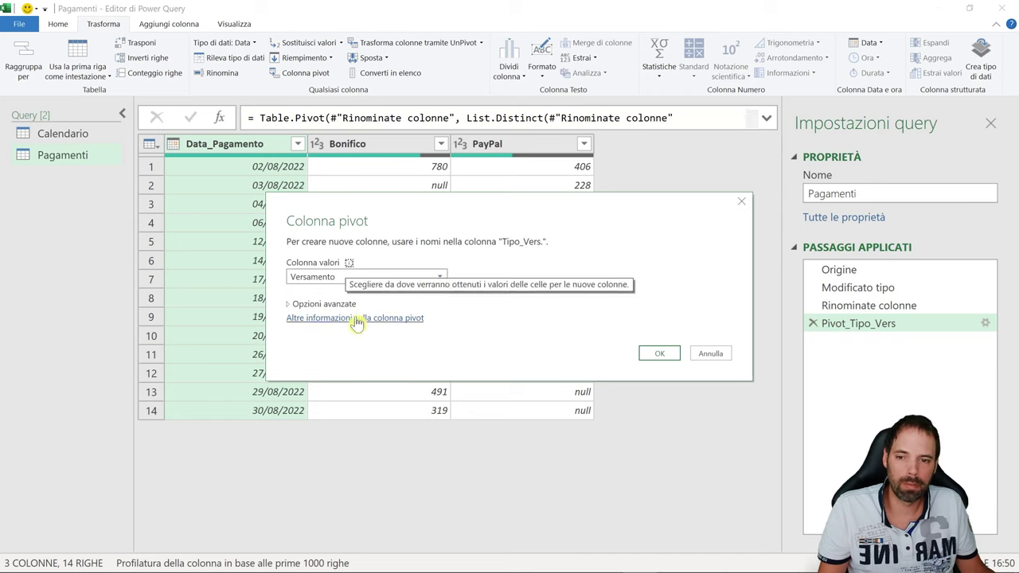
click(319, 305)
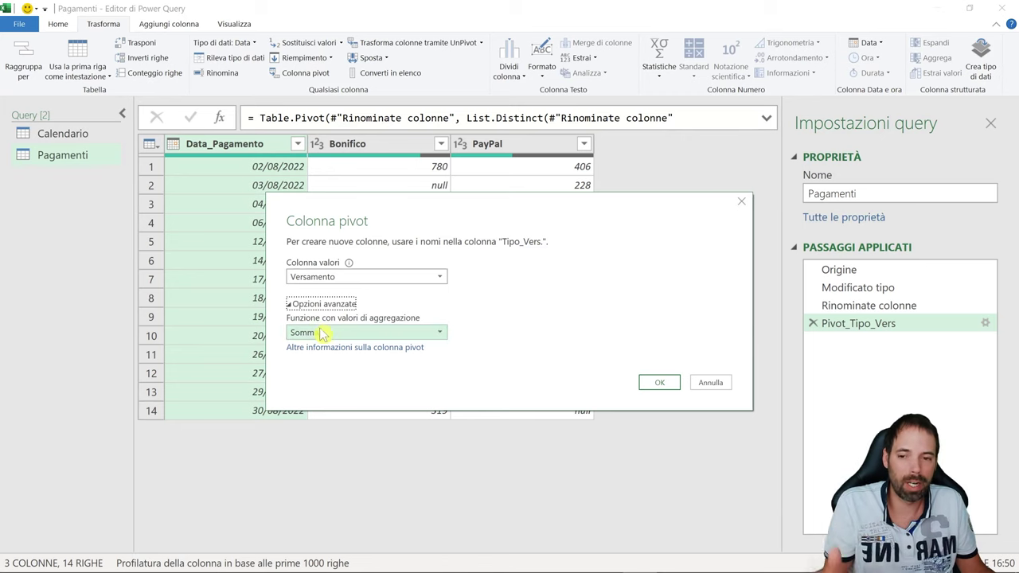
click(318, 332)
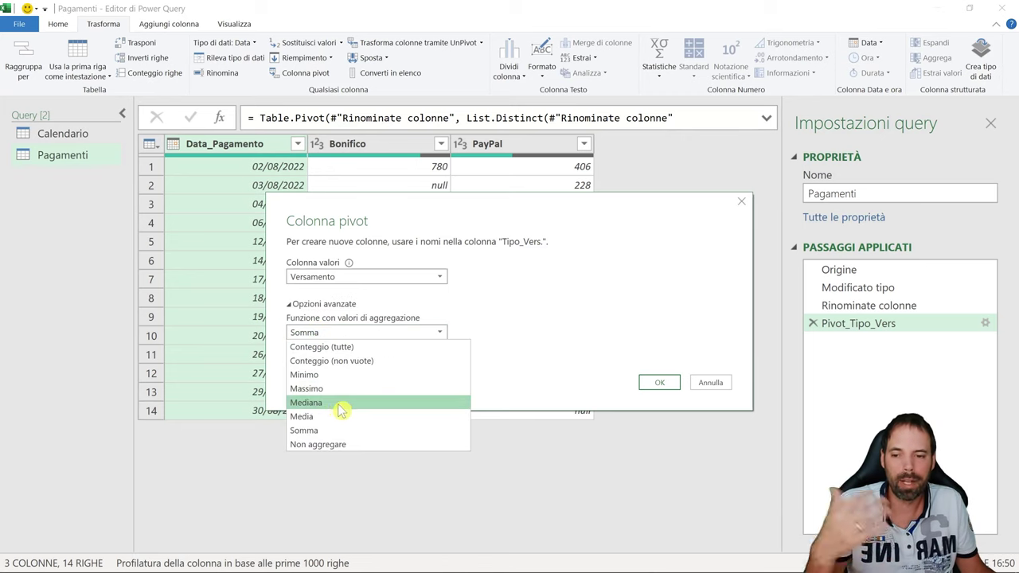
click(491, 306)
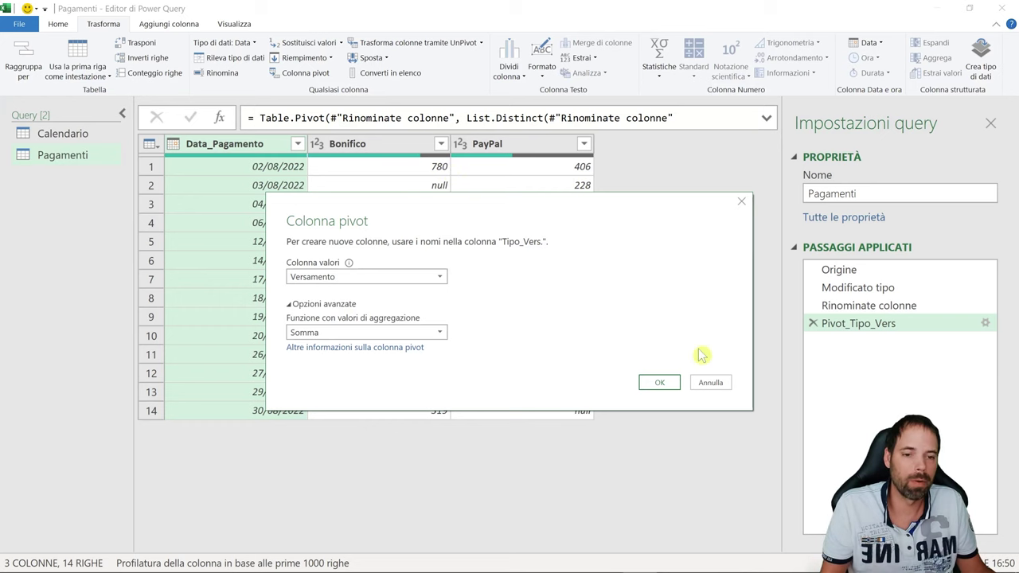
click(715, 383)
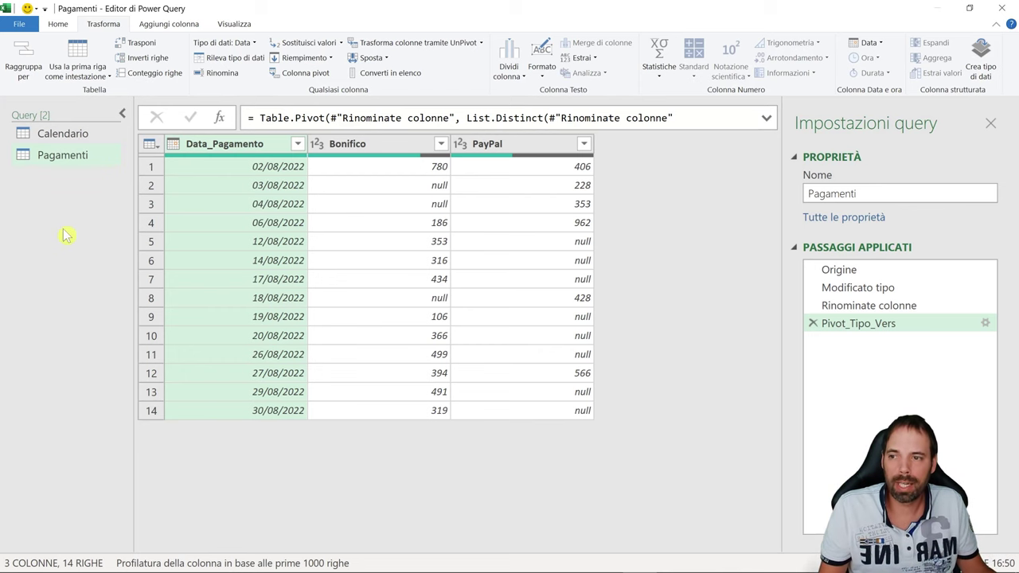
Step: Duplicate the Calendario query
click(58, 134)
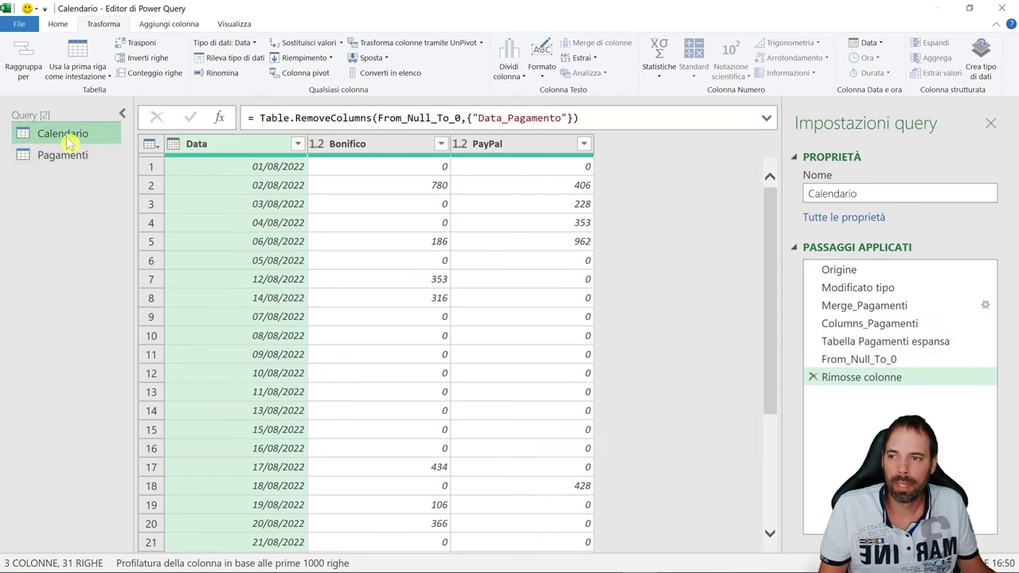
right_click(67, 142)
click(105, 204)
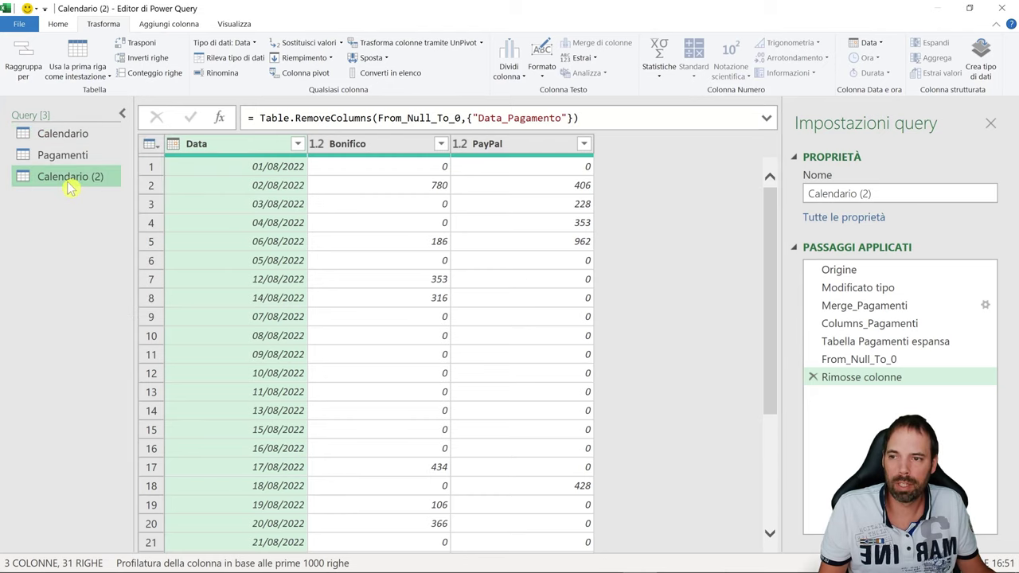
Step: Delete all applied steps after Modificato tipo from the Calendario (2) query and show its Modificato tipo step
click(818, 361)
click(817, 346)
click(813, 340)
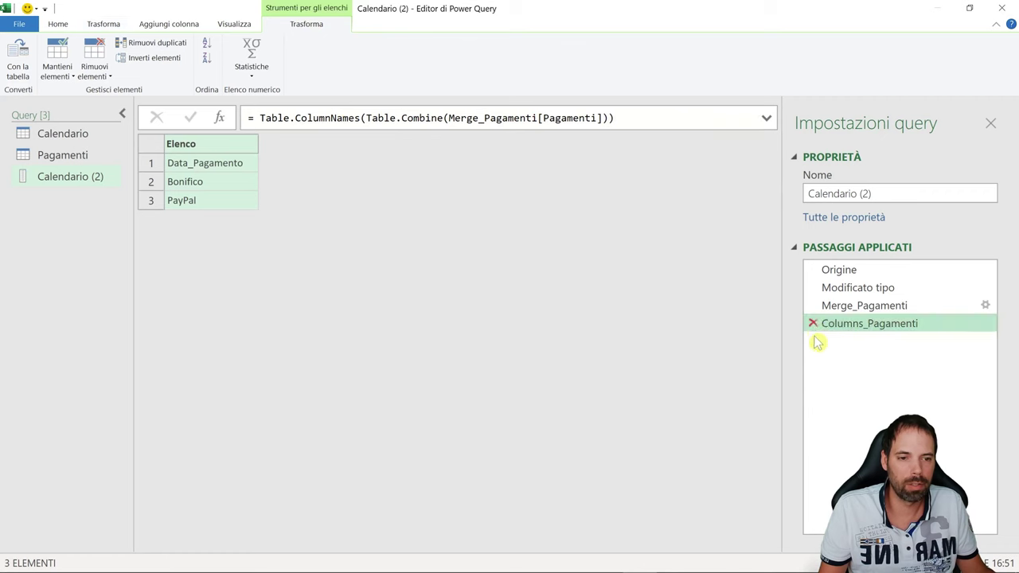
click(813, 324)
click(813, 305)
key(Up)
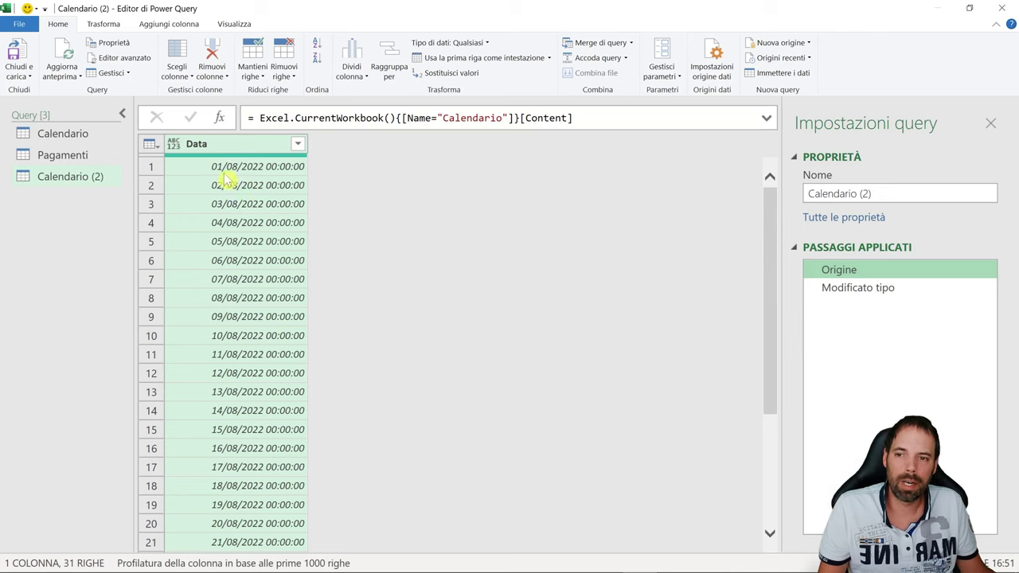
click(854, 288)
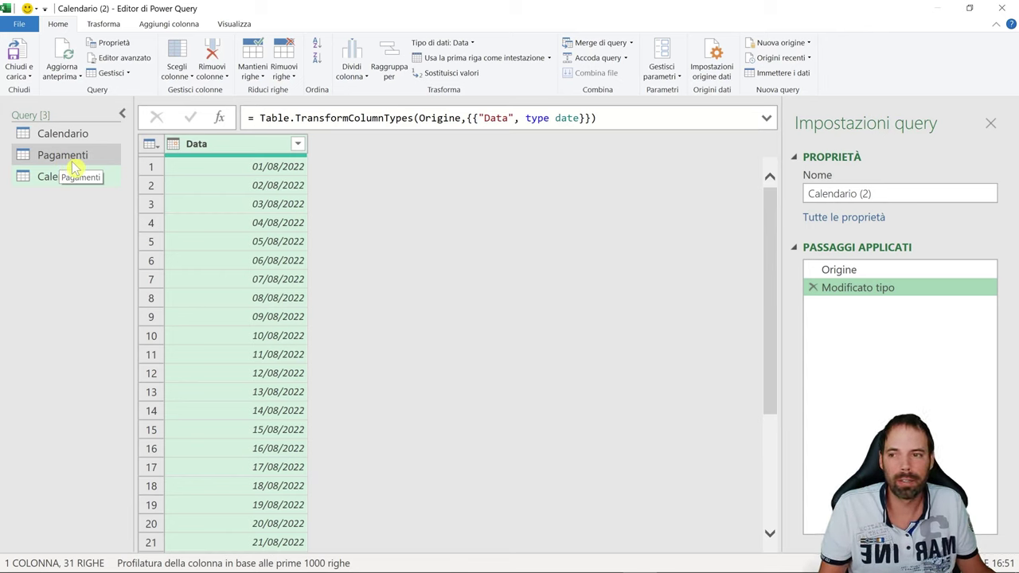
Step: Merge the Calendario (2) query with Pagamenti, matching Data to Data_Pagamento with a Left Outer join
click(629, 44)
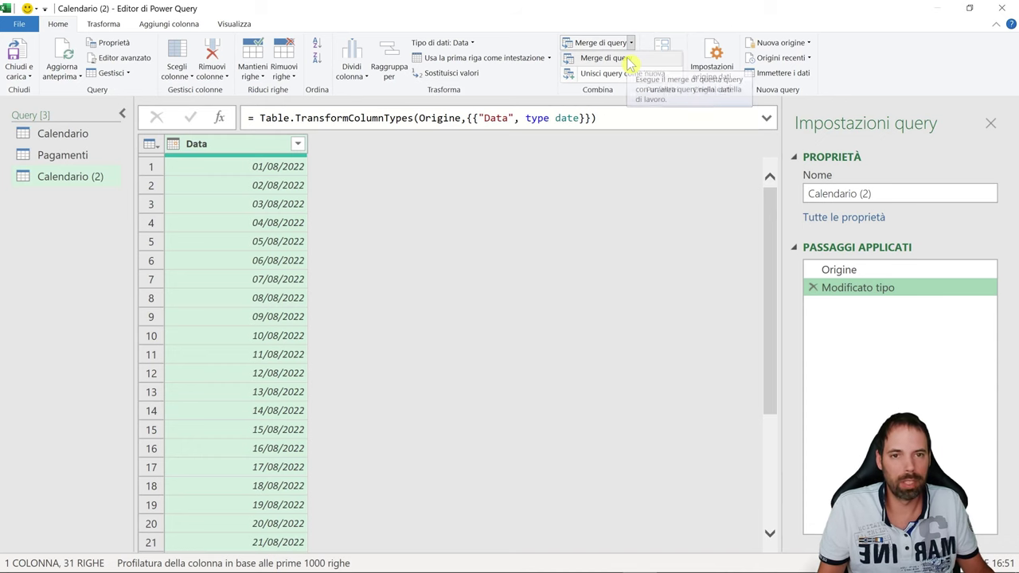
click(28, 242)
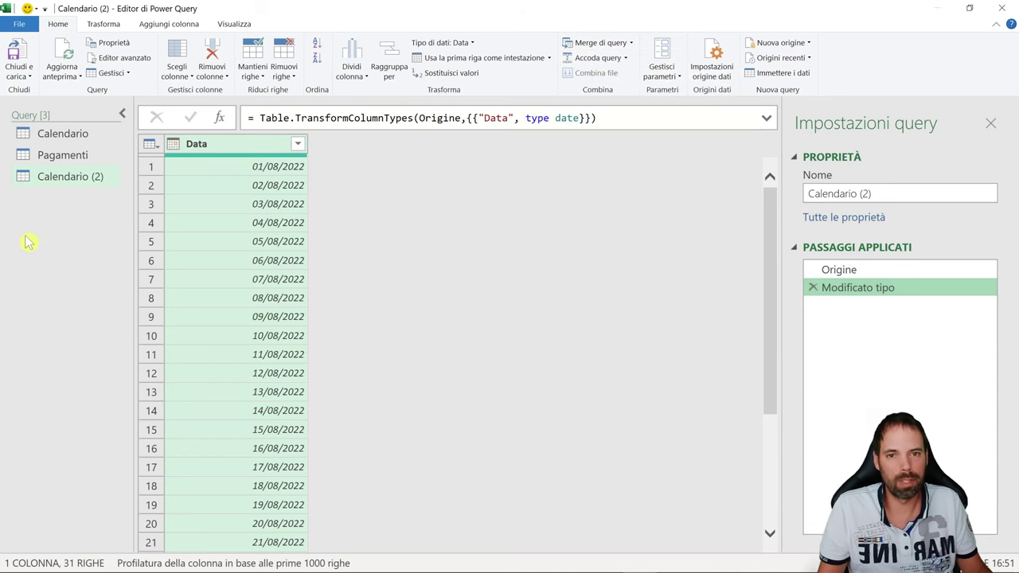
click(80, 179)
key(ctrl+plus)
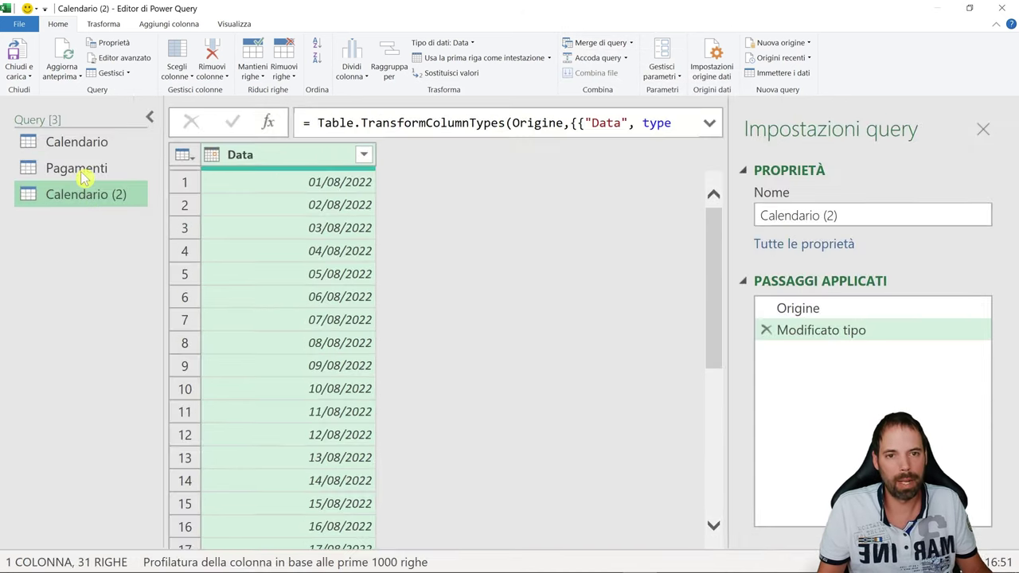
click(629, 43)
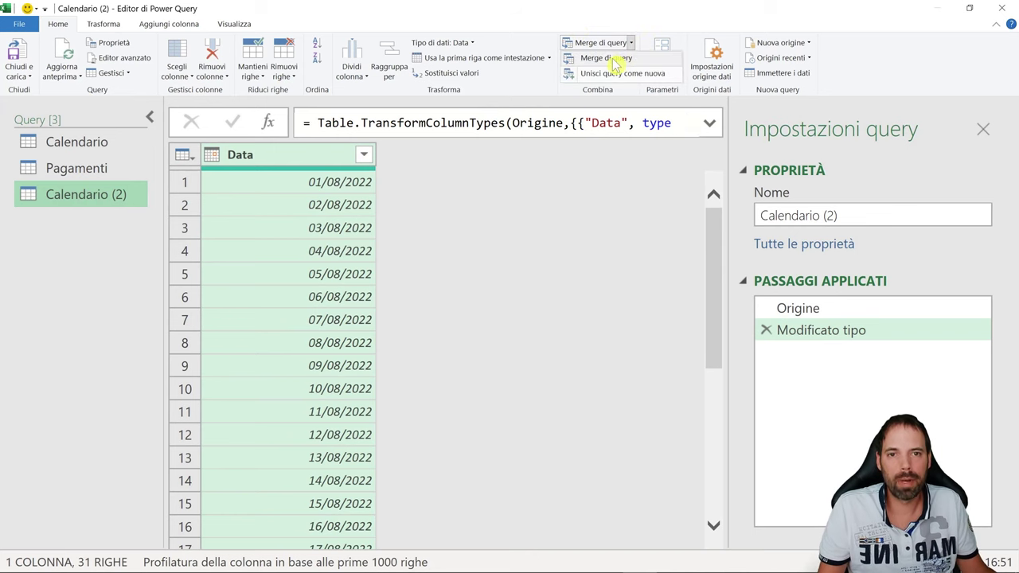
click(615, 64)
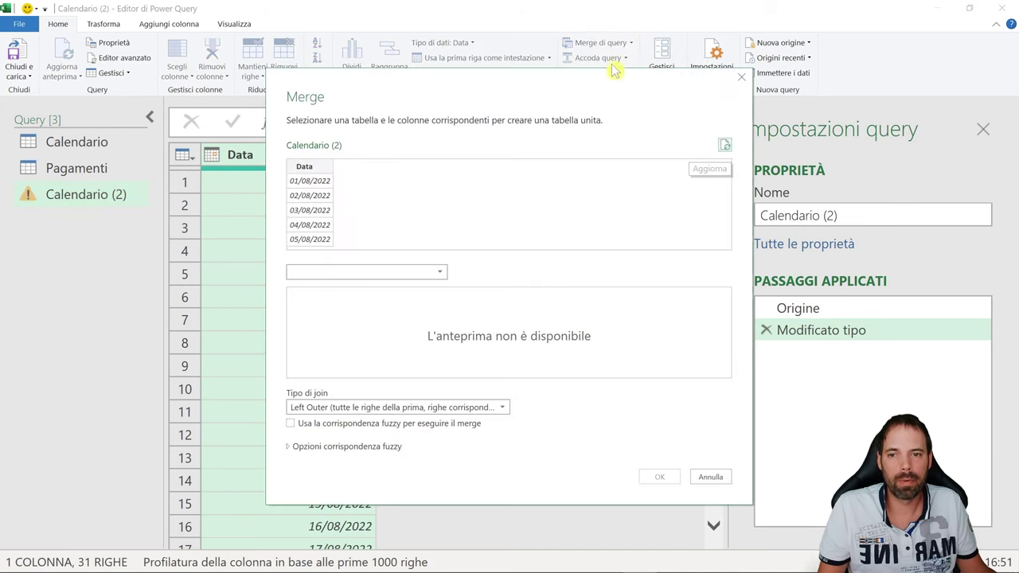
click(323, 170)
click(330, 272)
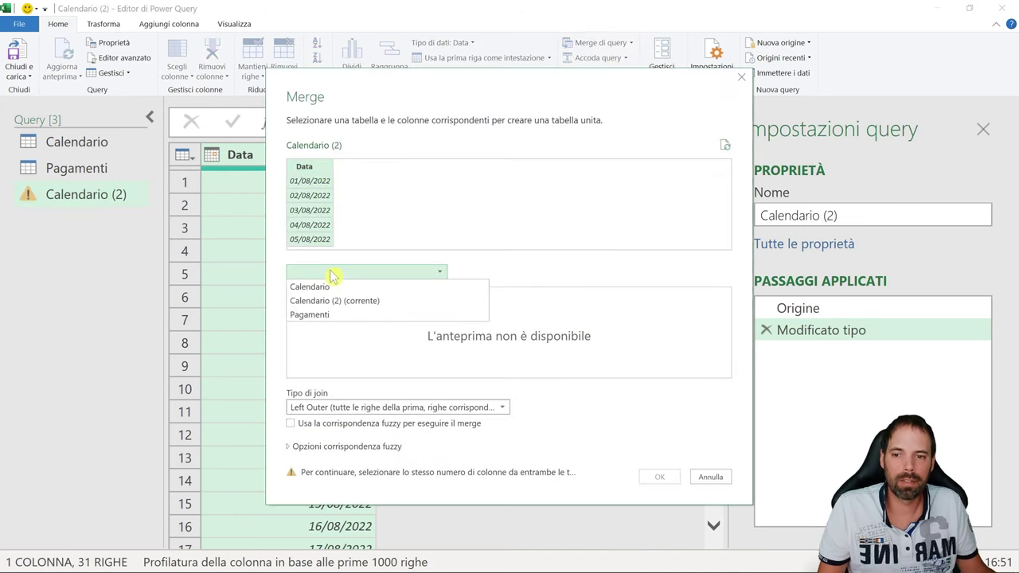
click(337, 317)
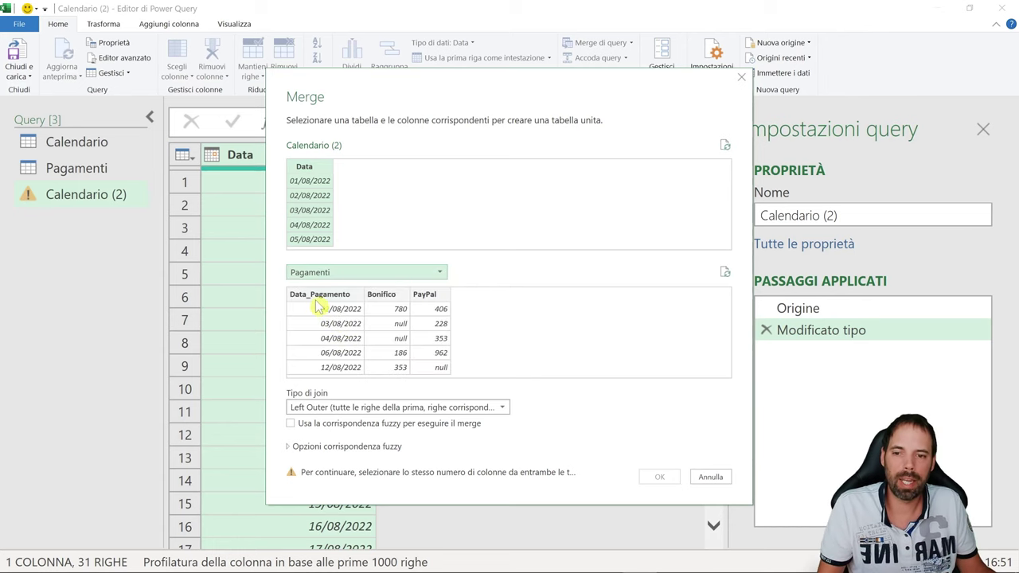
click(319, 295)
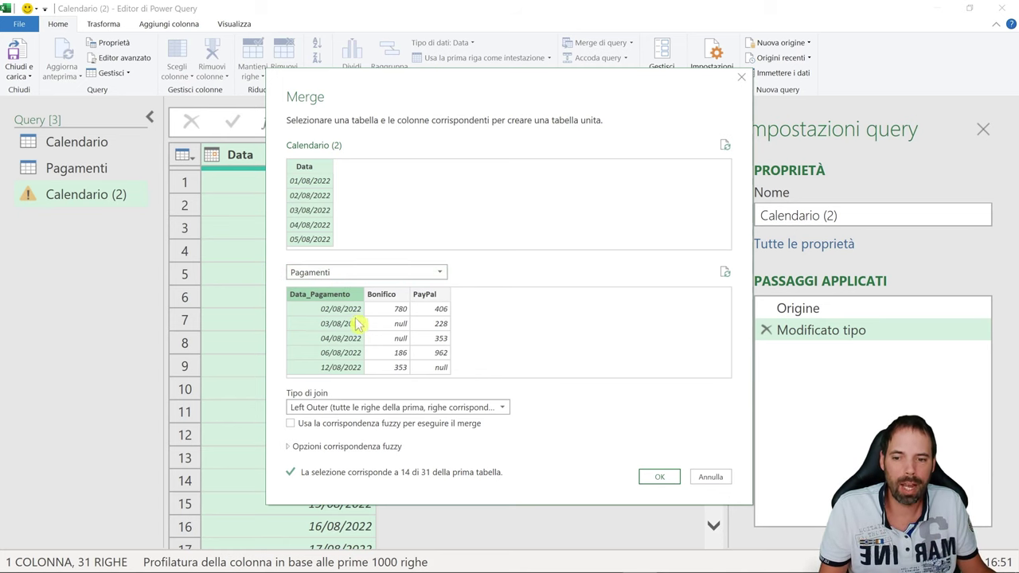
click(669, 479)
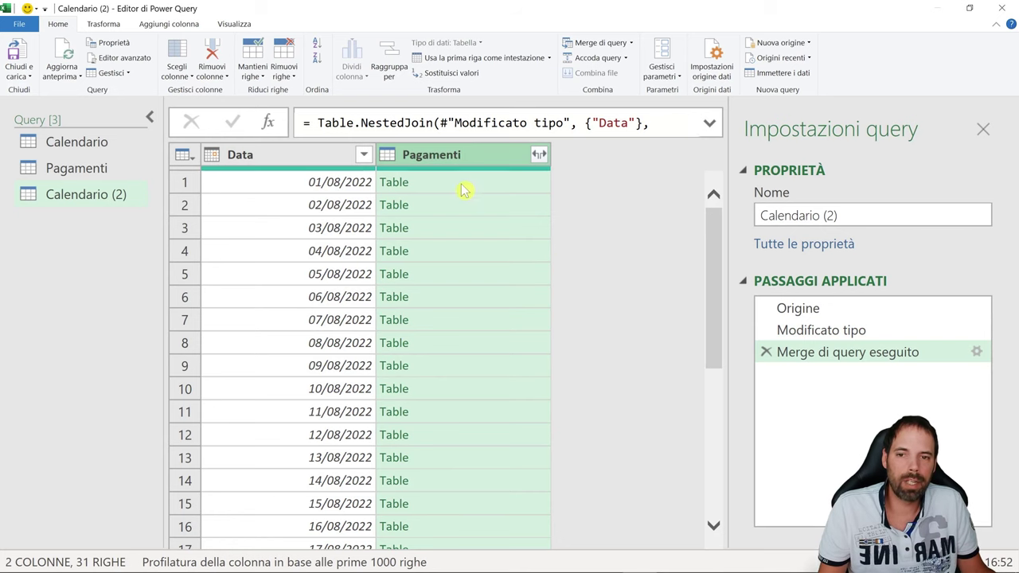
Step: Preview the nested tables in the merged Pagamenti column for several dates, including 06/08/2022 and 01/08/2022
click(464, 191)
click(461, 208)
click(469, 253)
click(478, 297)
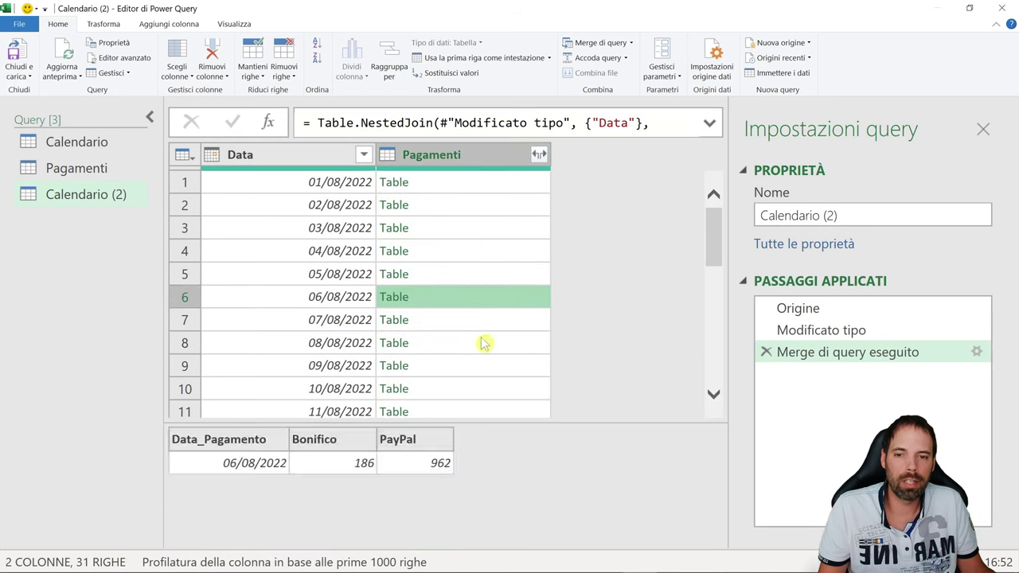
click(484, 342)
click(490, 189)
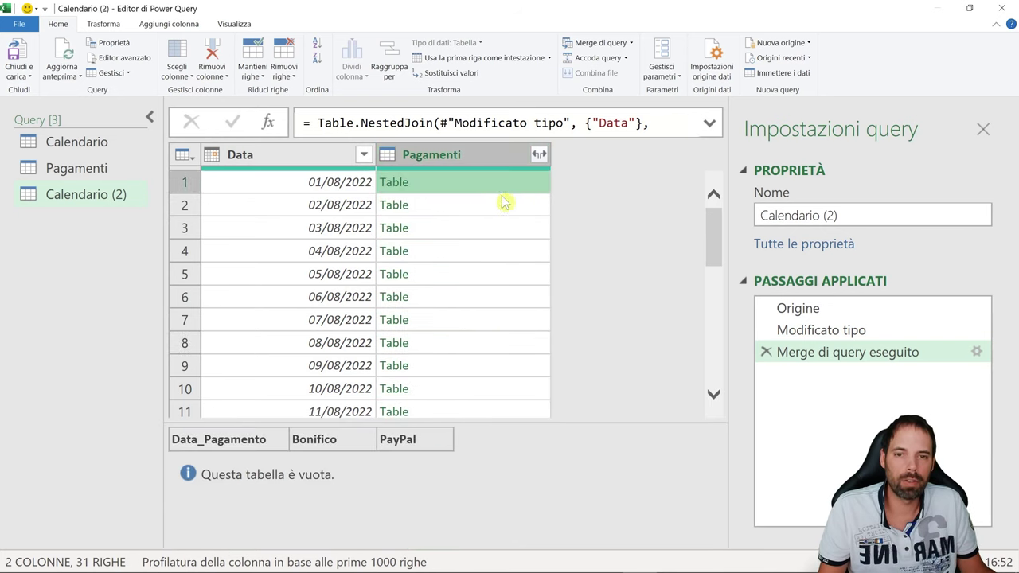
Step: Expand the Pagamenti column into Data_Pagamento, Bonifico and PayPal without using the original column name as prefix
click(539, 162)
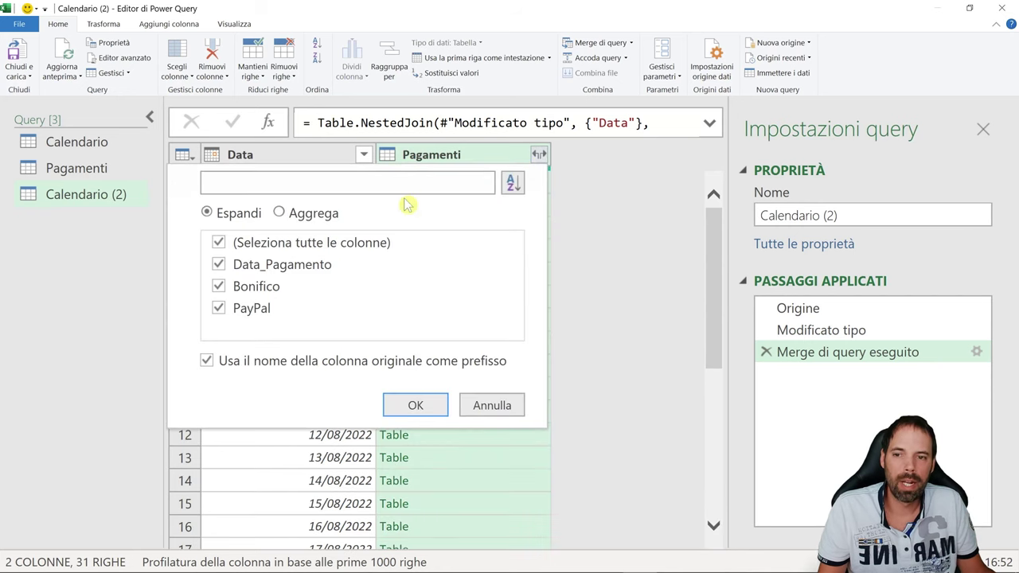
click(219, 305)
click(237, 364)
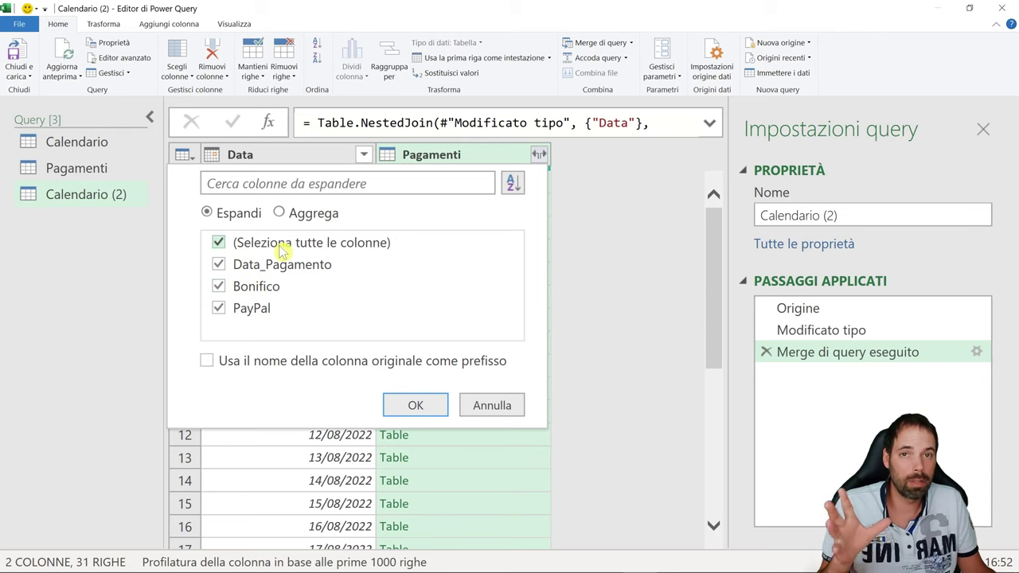
click(412, 408)
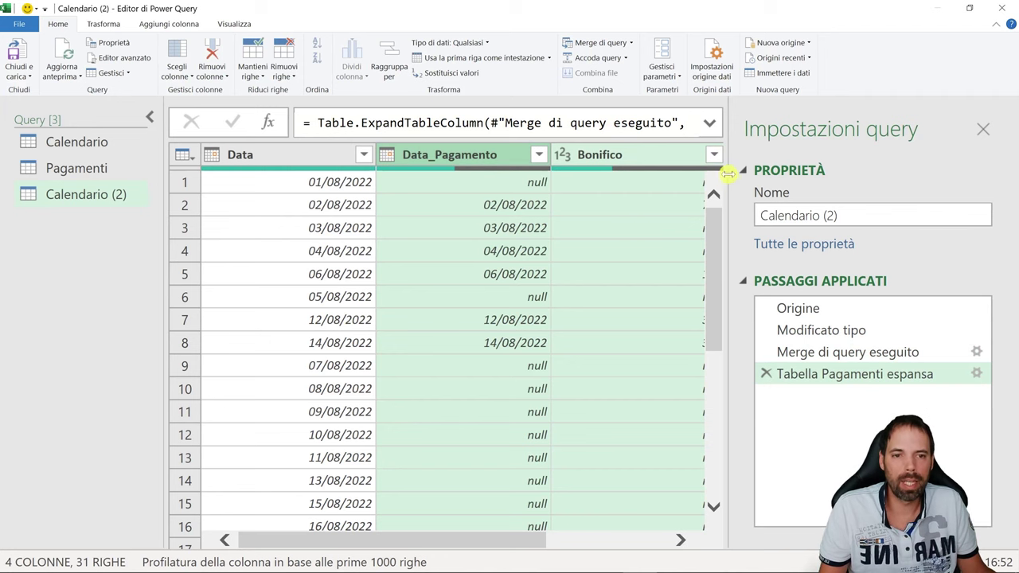
Step: Show the full Table.ExpandTableColumn formula and examine its references to the merge step and the Pagamenti column
drag(728, 174, 782, 171)
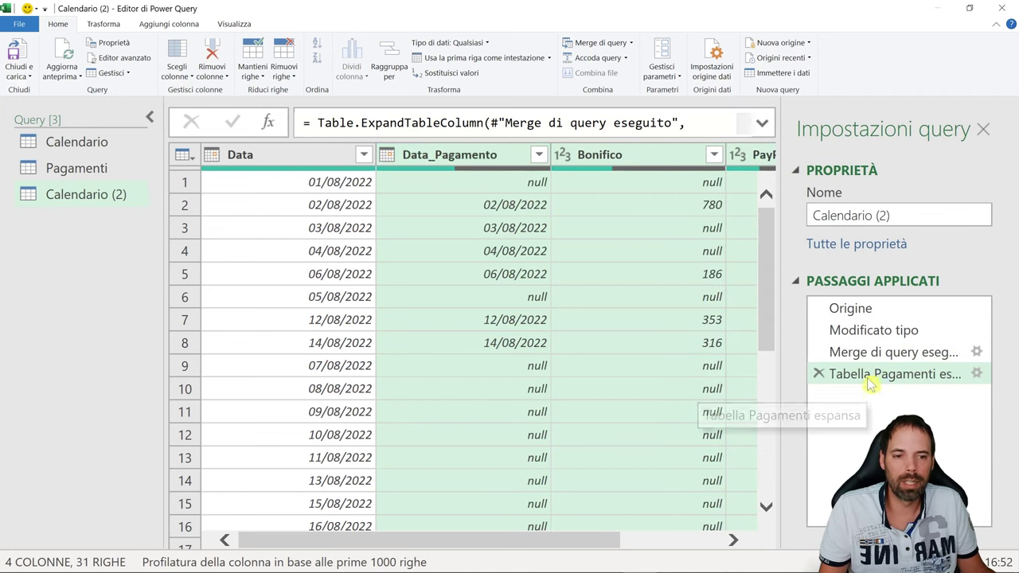
click(762, 125)
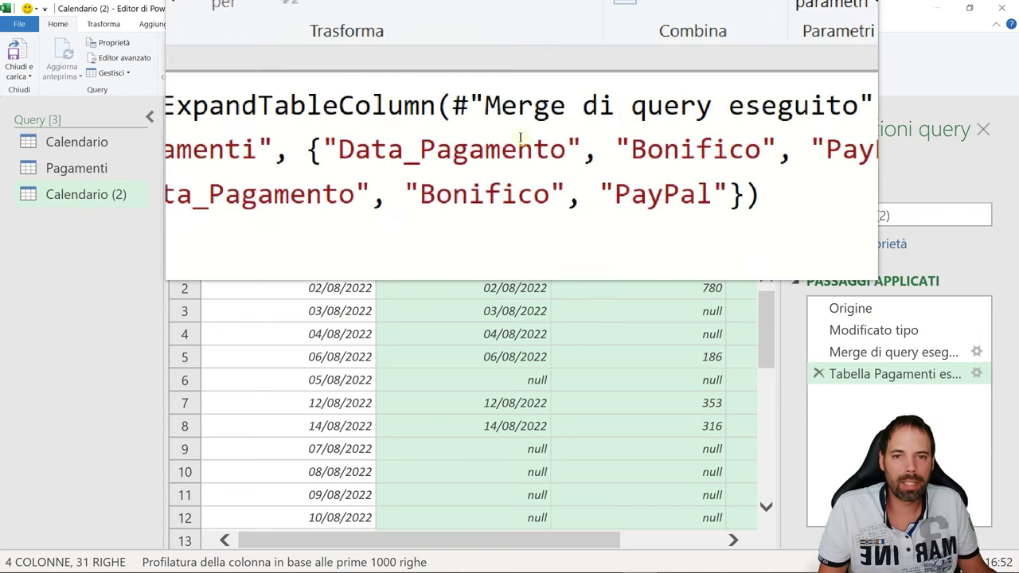
drag(504, 123, 683, 124)
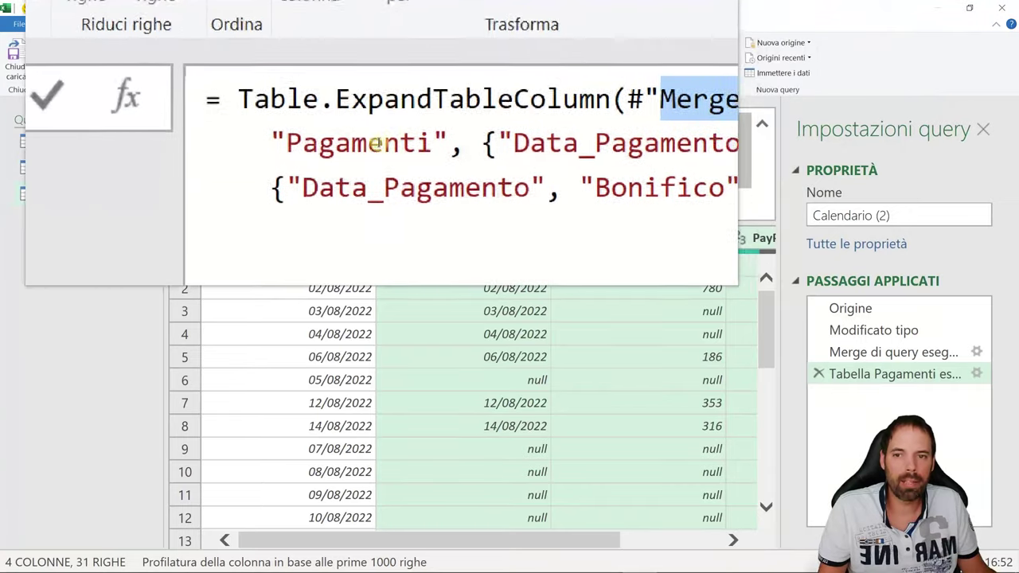
double_click(378, 142)
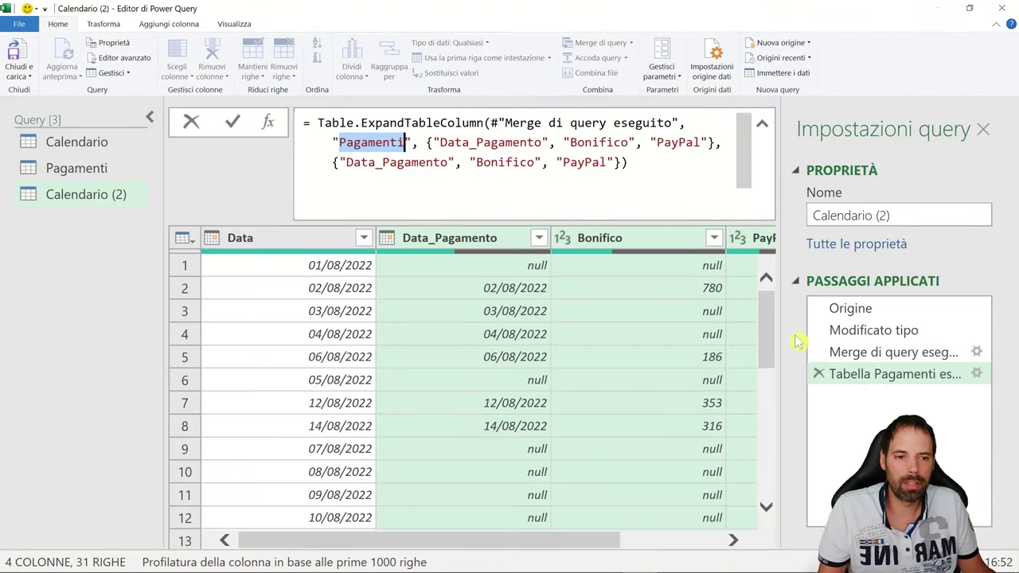
Step: Compare the Merge di query eseguito step with the expansion step and examine the column-name lists in the expansion formula
click(846, 352)
click(428, 253)
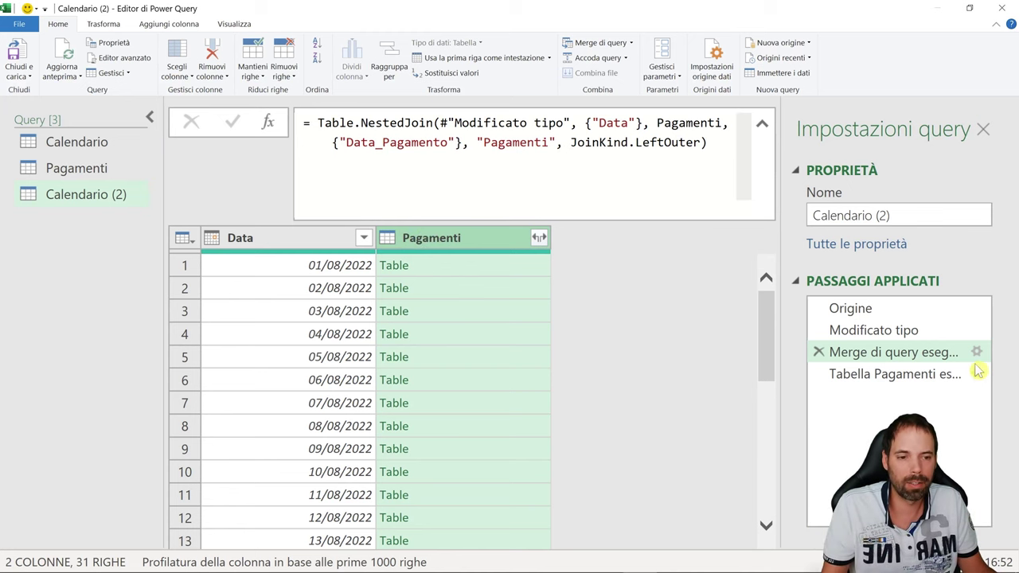
click(891, 376)
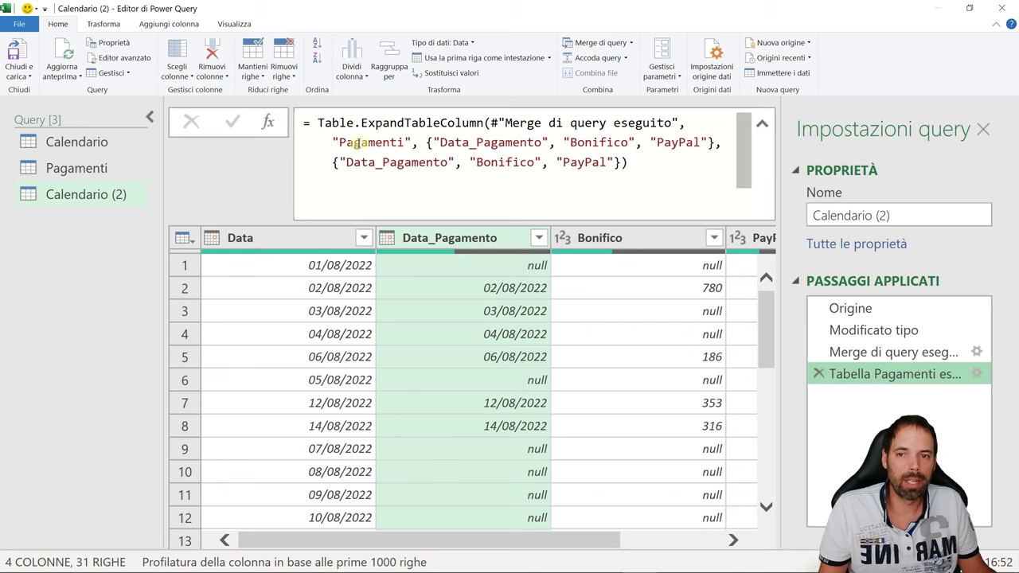
drag(428, 142, 613, 163)
click(650, 165)
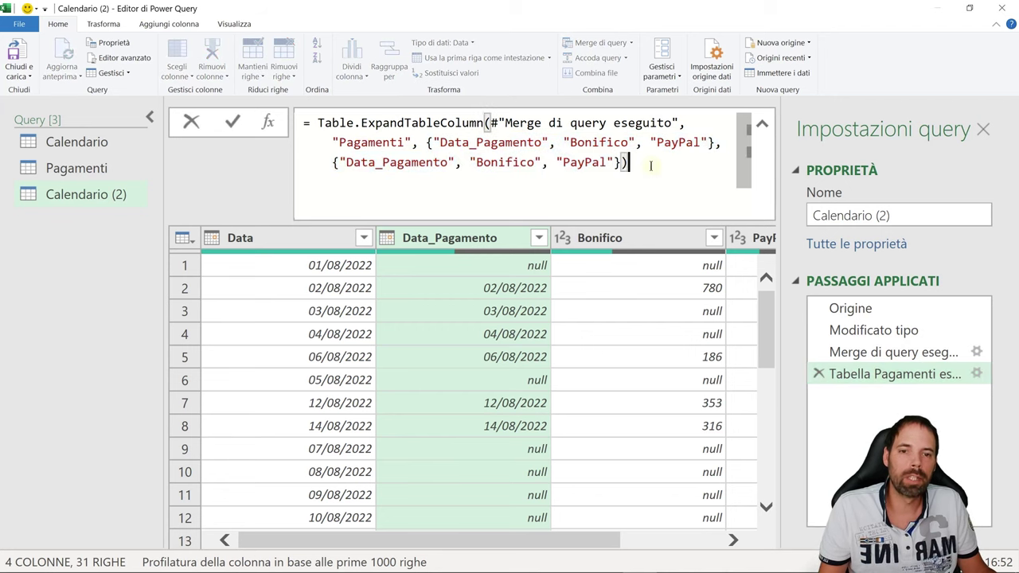
Step: Compare the Pagamenti query's pivoted columns with the fixed column names in Calendario (2)'s expansion step, and review the preceding merge step
click(103, 168)
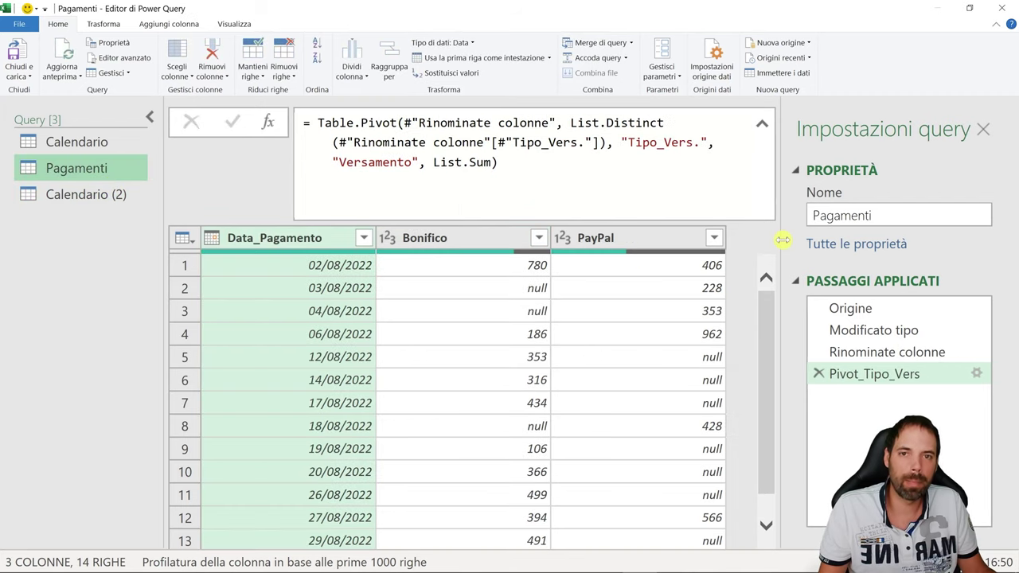
click(82, 194)
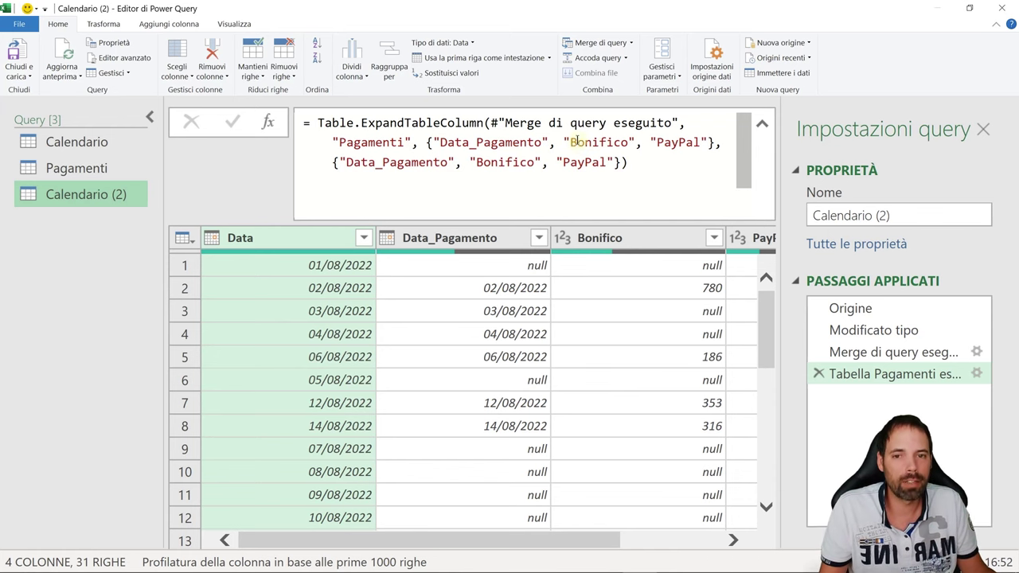
drag(426, 142, 620, 162)
key(Escape)
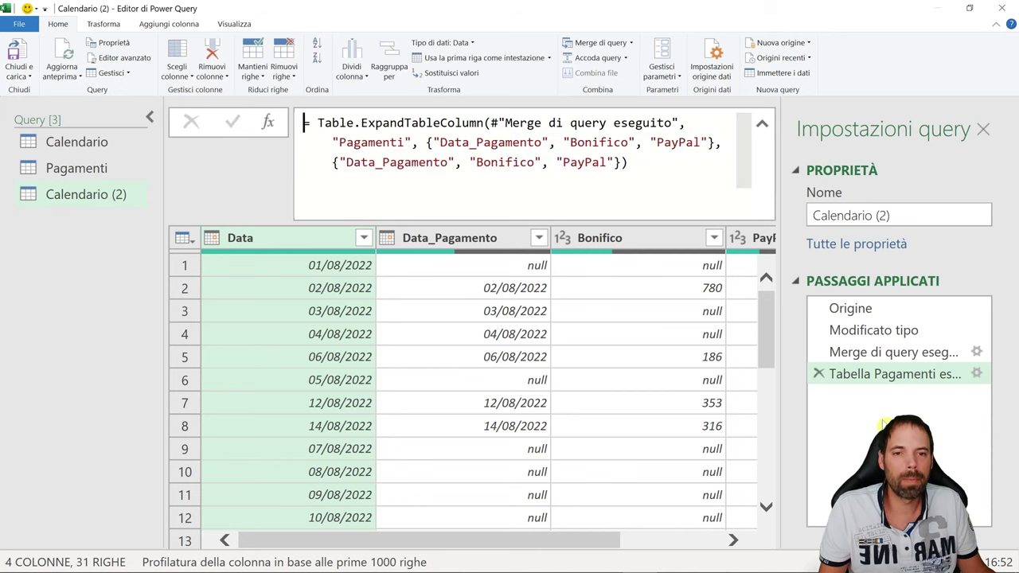
click(834, 355)
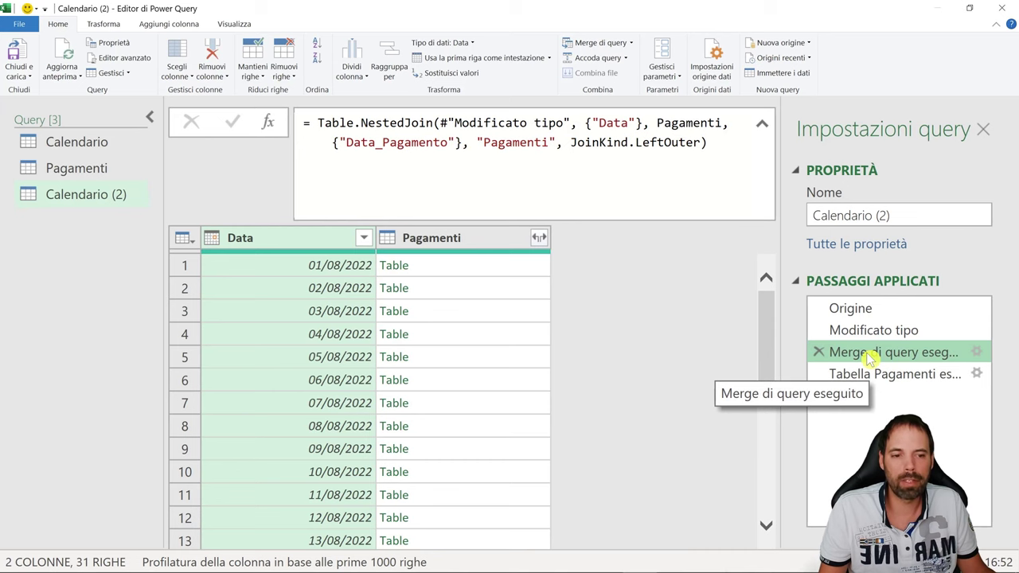
click(858, 376)
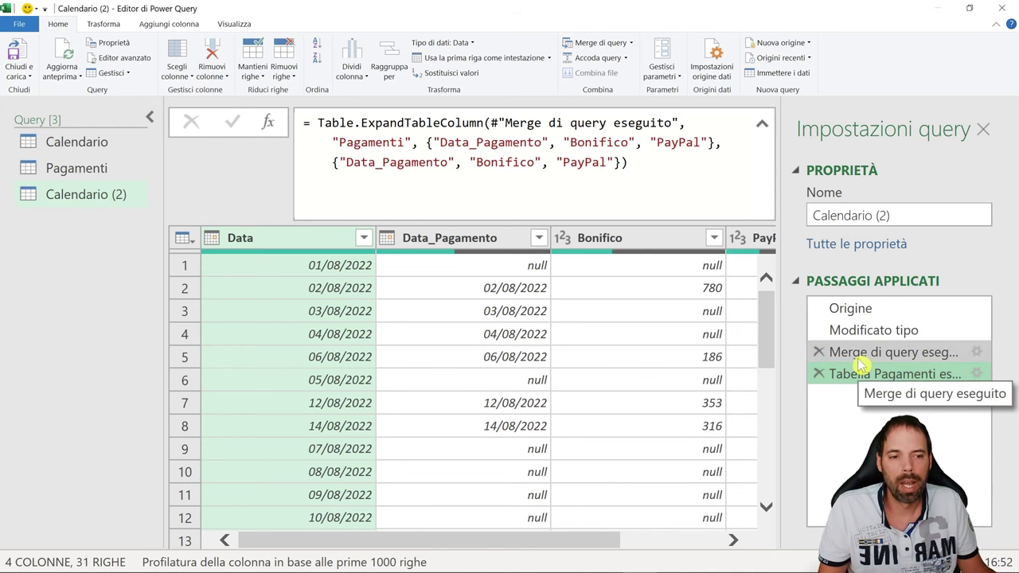
Step: Rename the Merge di query eseguito step as MergeDiPagamenti and insert a custom step directly after it
click(863, 358)
key(F2)
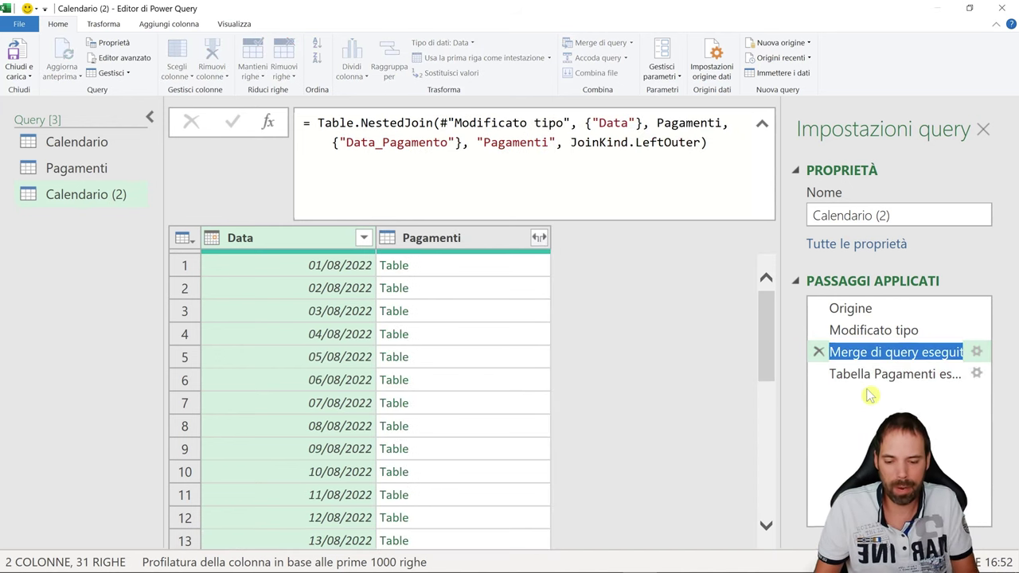
text(Merge )
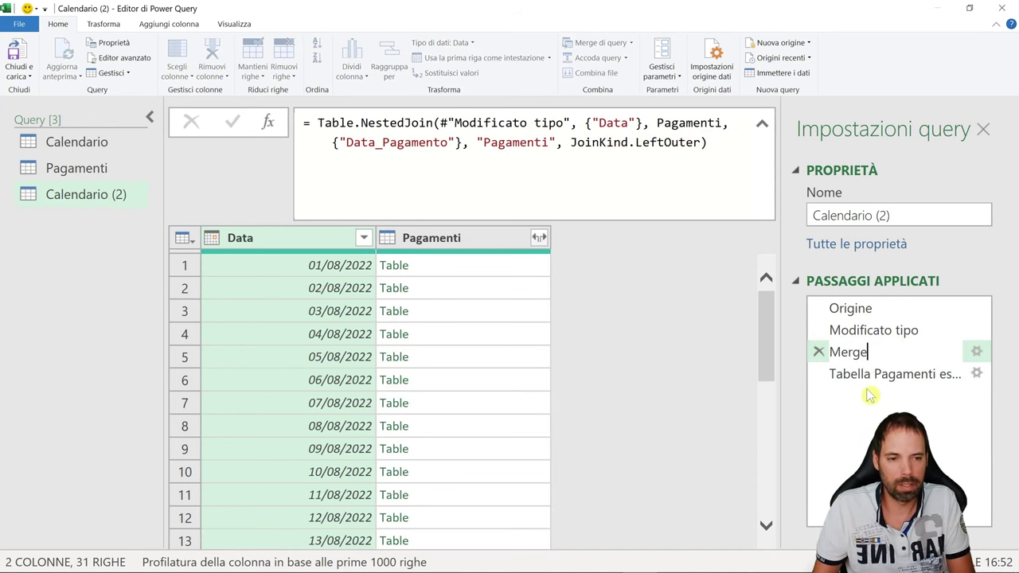
text(iPagamenti)
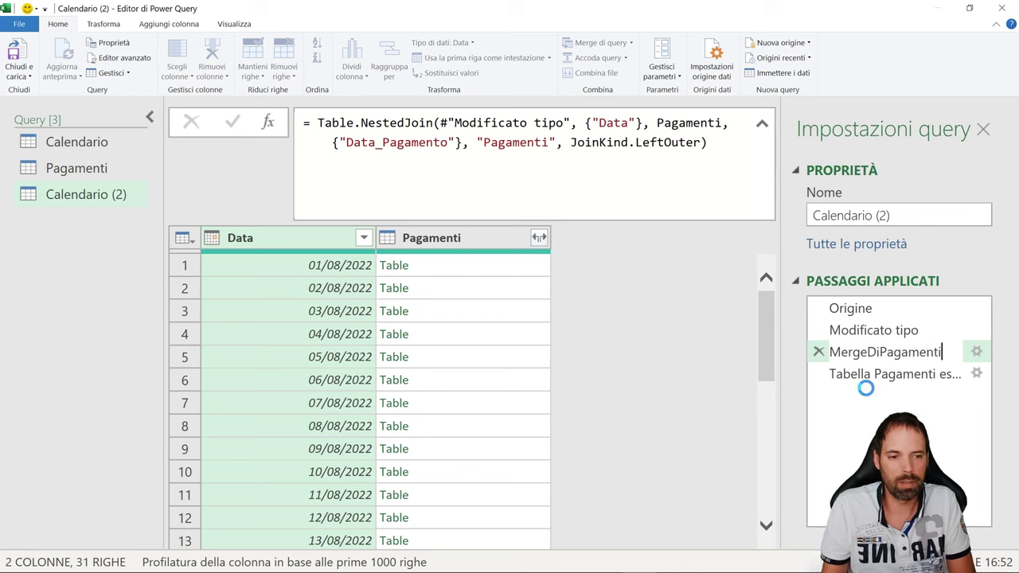
key(Return)
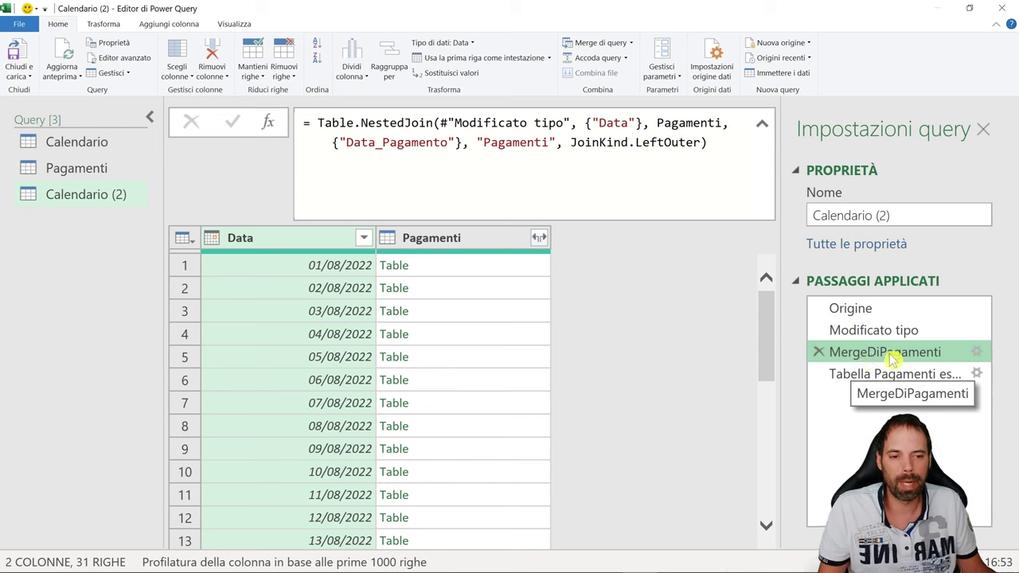
click(268, 124)
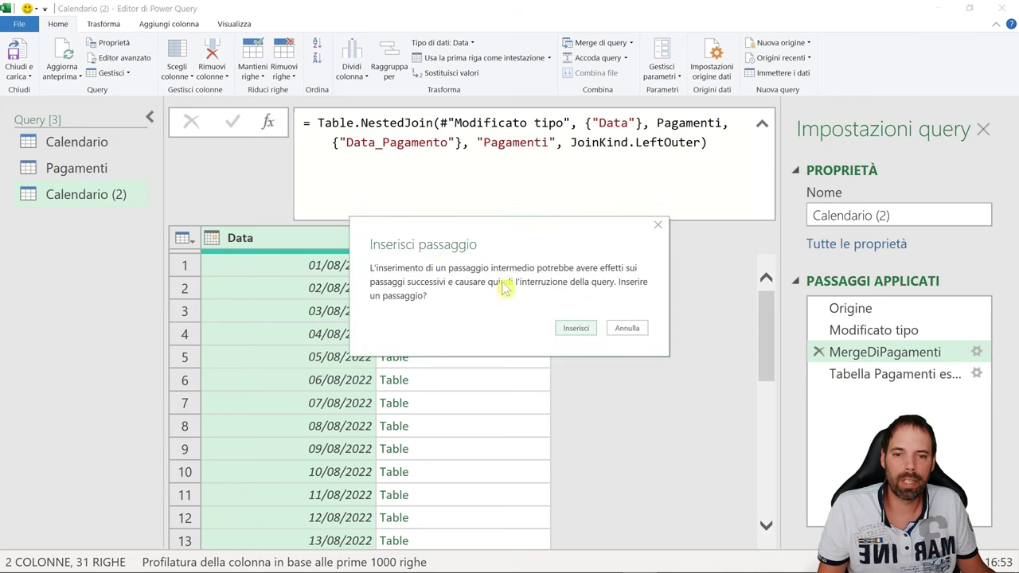
click(577, 327)
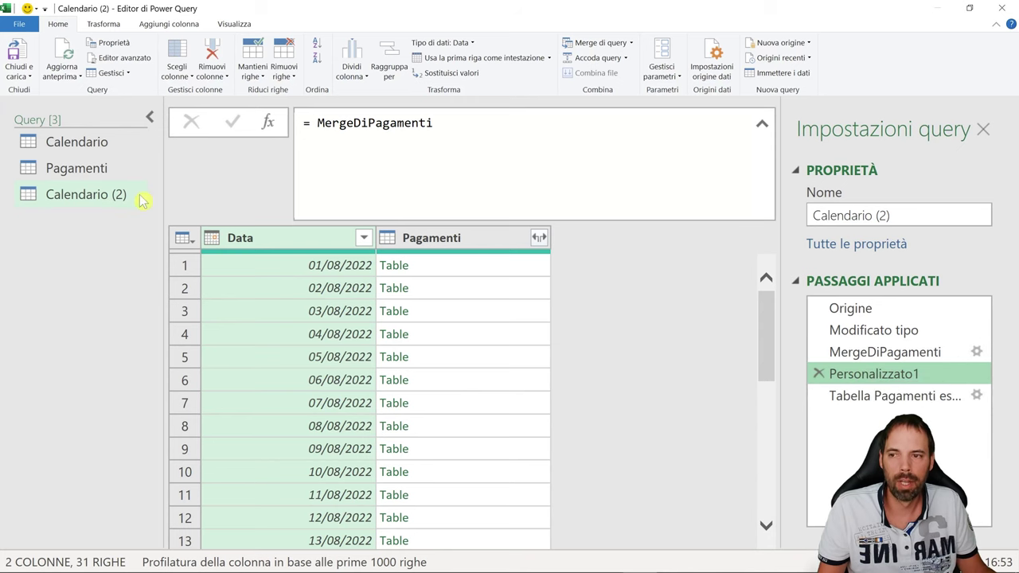
Step: Examine the Columns_Pagamenti step's formula in the original Calendario query and return to Calendario (2)
click(87, 144)
click(892, 386)
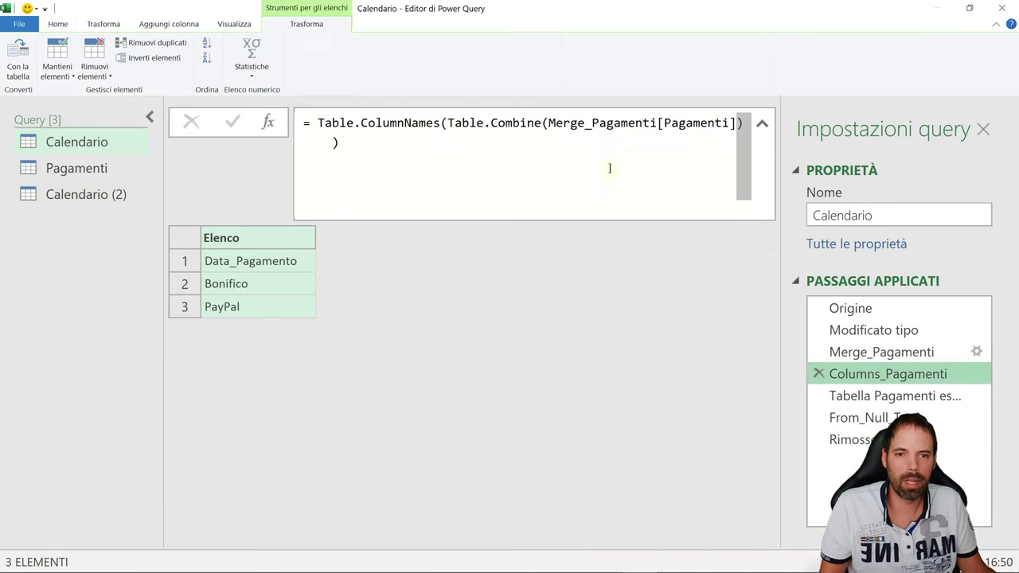
key(ctrl+a)
key(Left)
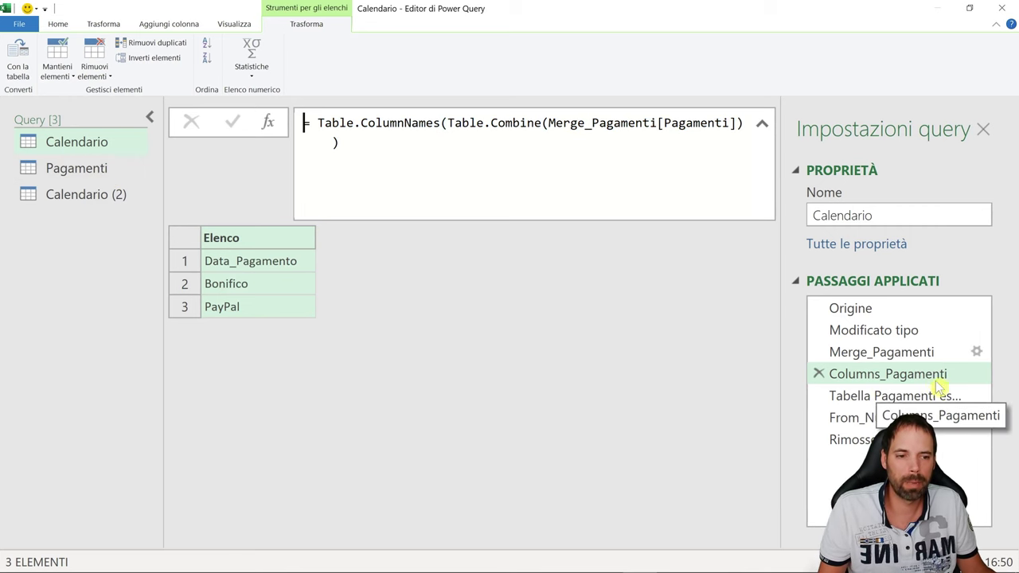
click(68, 197)
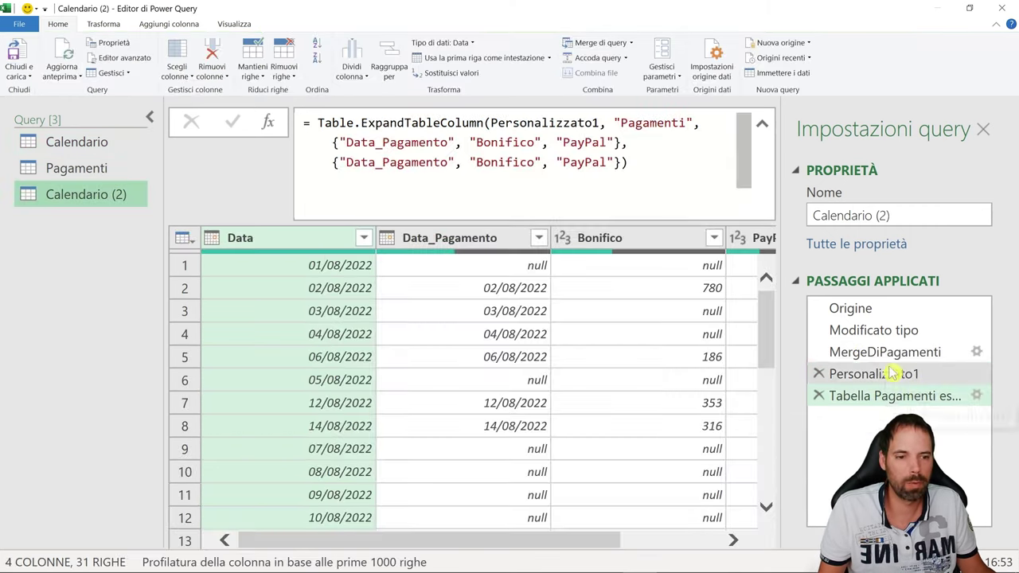
Step: Rename the MergeDiPagamenti step as Merge_Pagamenti
click(878, 352)
click(878, 352)
text(Merge_)
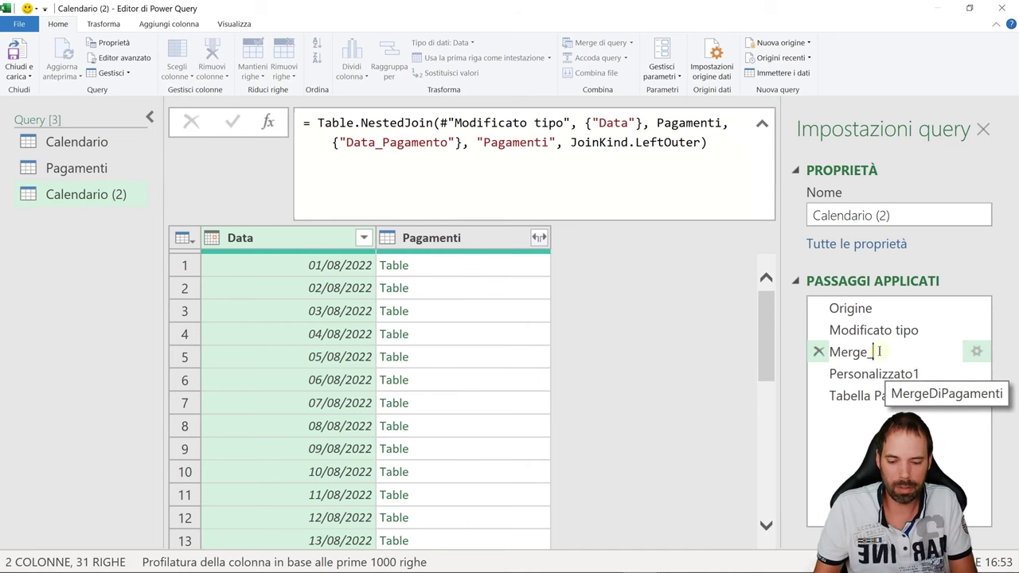
text(Pagamenti)
key(Return)
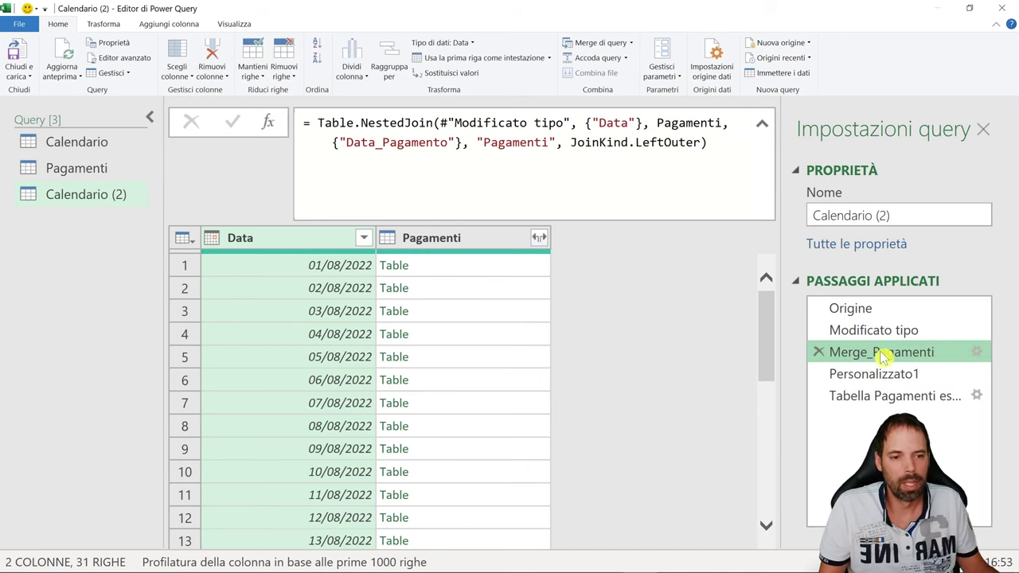
Step: Rename the custom step Personalizzato1 as Collumns_Pagamenti
click(876, 374)
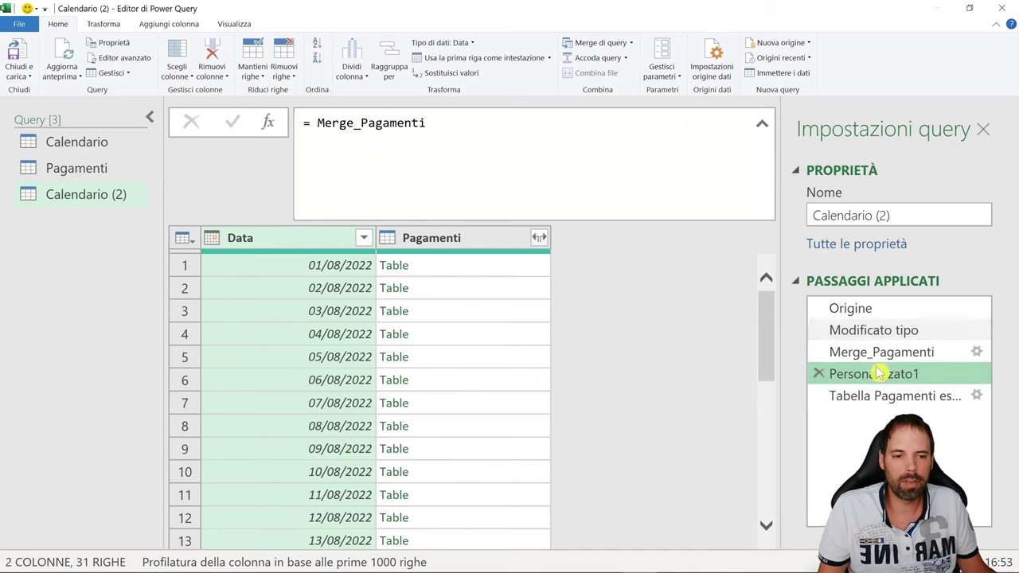
click(865, 371)
text(Collumn_Pag)
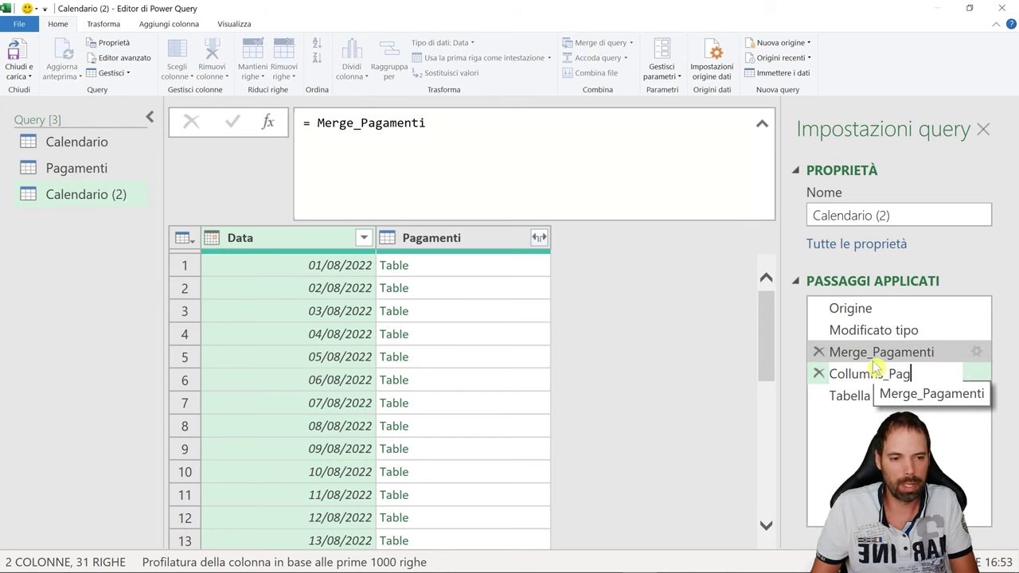
text(s_Pagamenti)
key(Return)
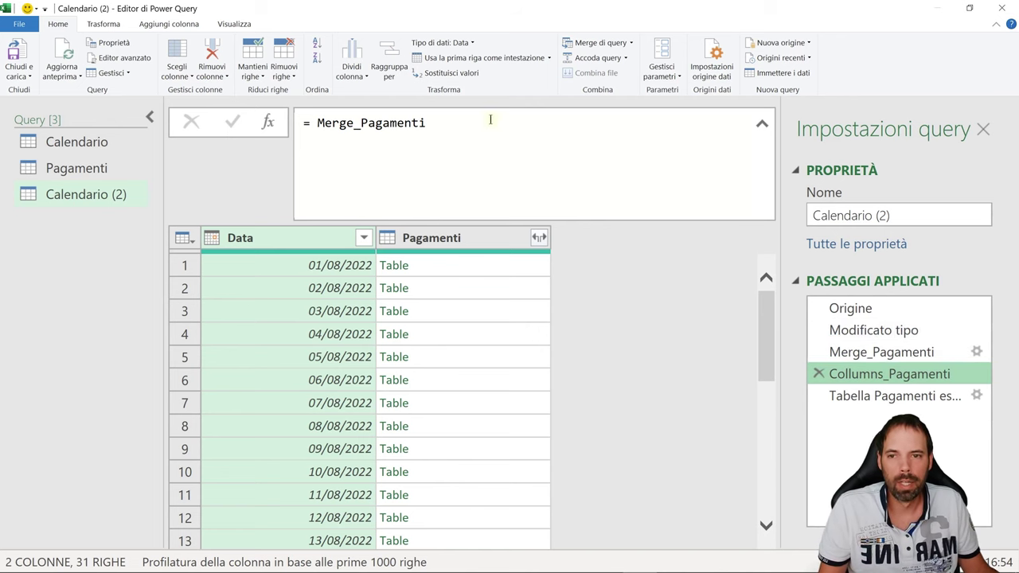
Step: Set the Collumns_Pagamenti formula to = Table.ColumnNames(Table.Combine(Merge_Pagamenti[Pagamenti])) and collapse the query list
click(416, 141)
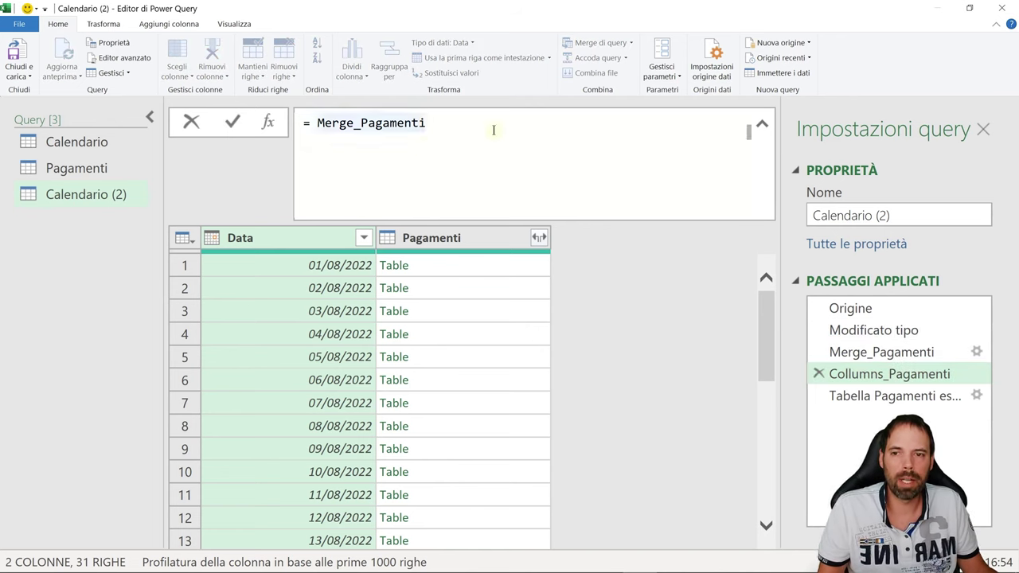
drag(493, 129, 282, 131)
text(= Table.ColumnNames(Table.Combine(Merge_Pagamenti[Pagamenti])))
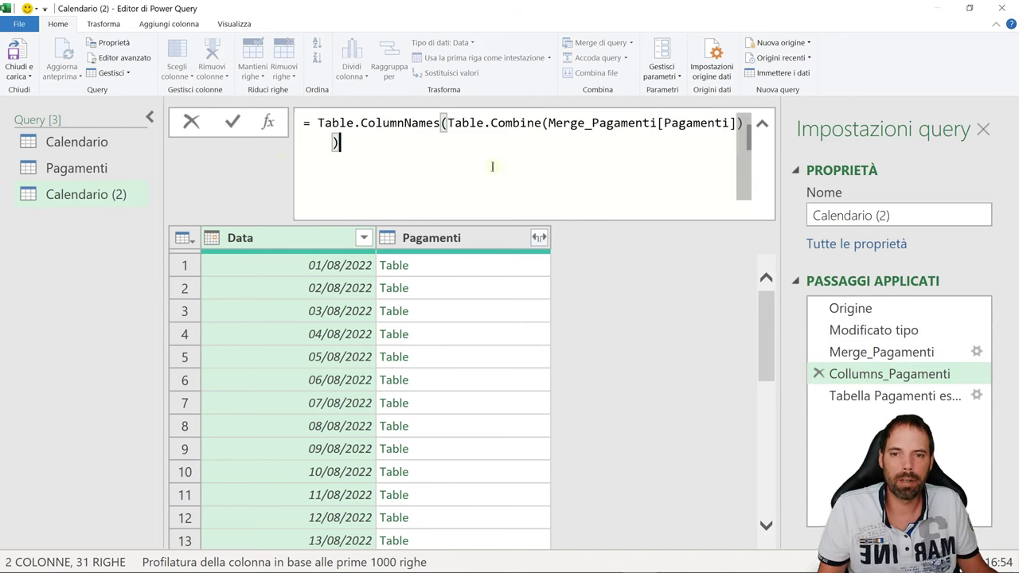
click(150, 118)
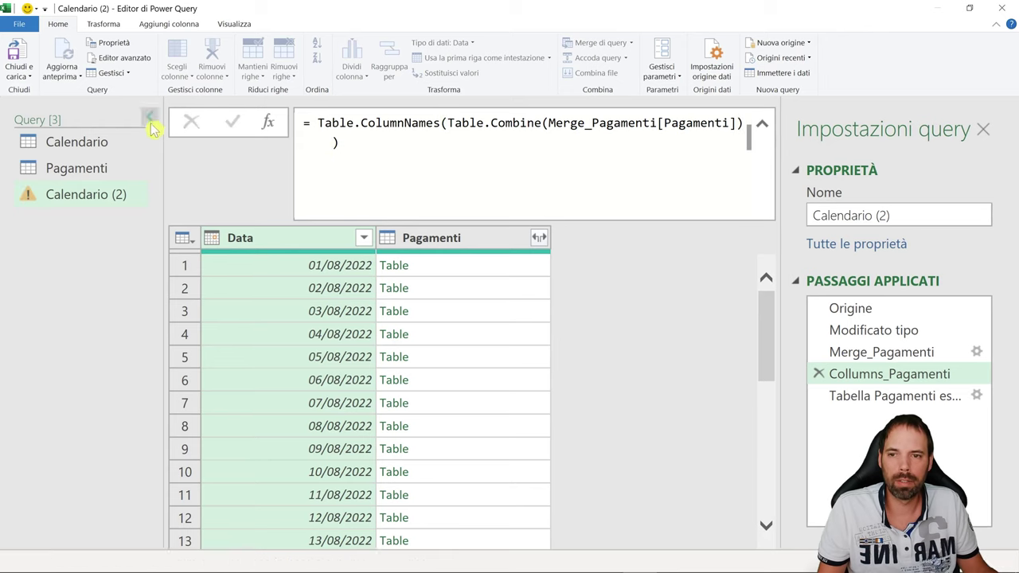
click(342, 158)
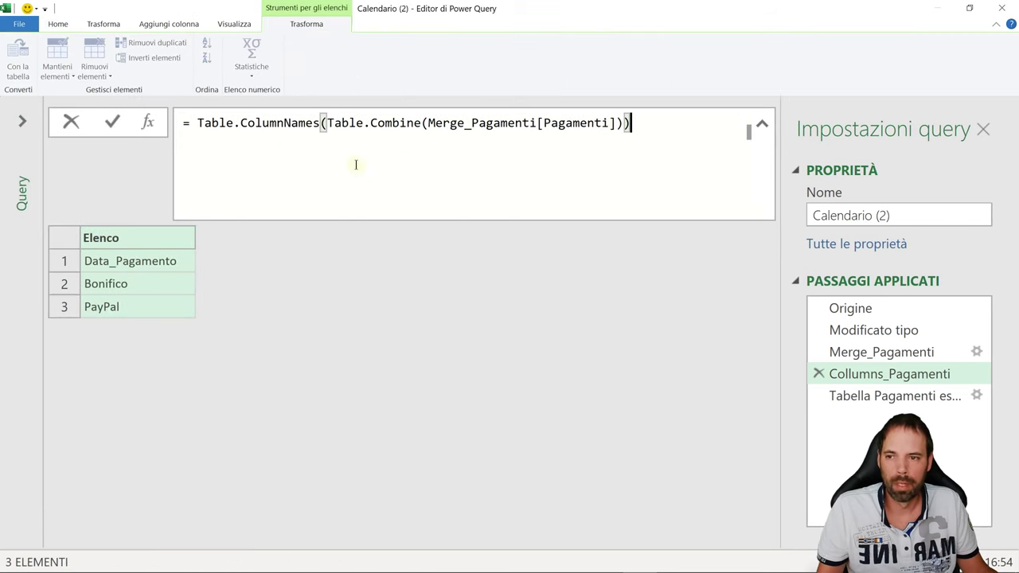
key(Escape)
key(ctrl+plus)
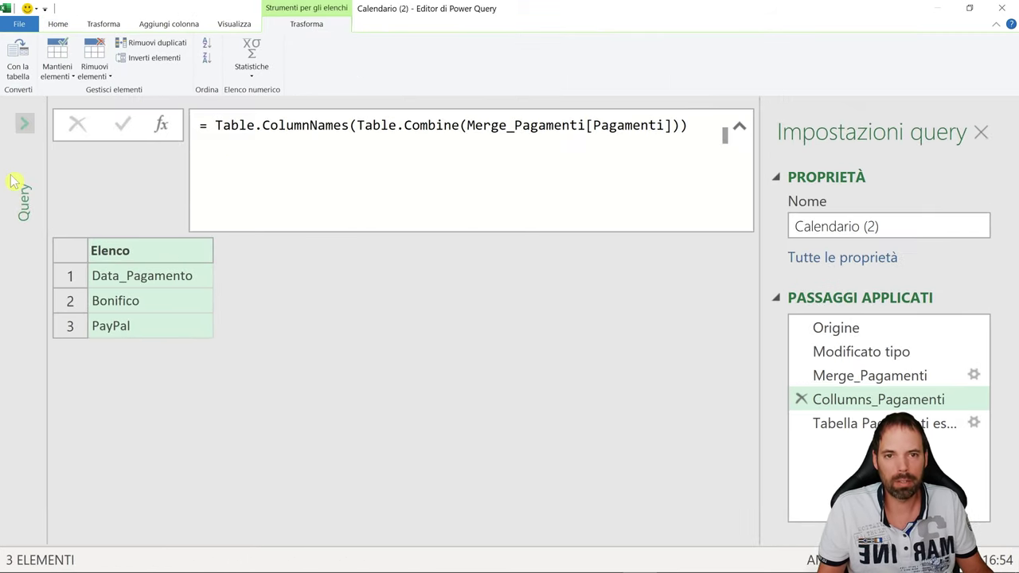
Step: Preview the nested Pagamenti tables in the first three rows of the Merge_Pagamenti step, leaving its merge settings unchanged
click(289, 132)
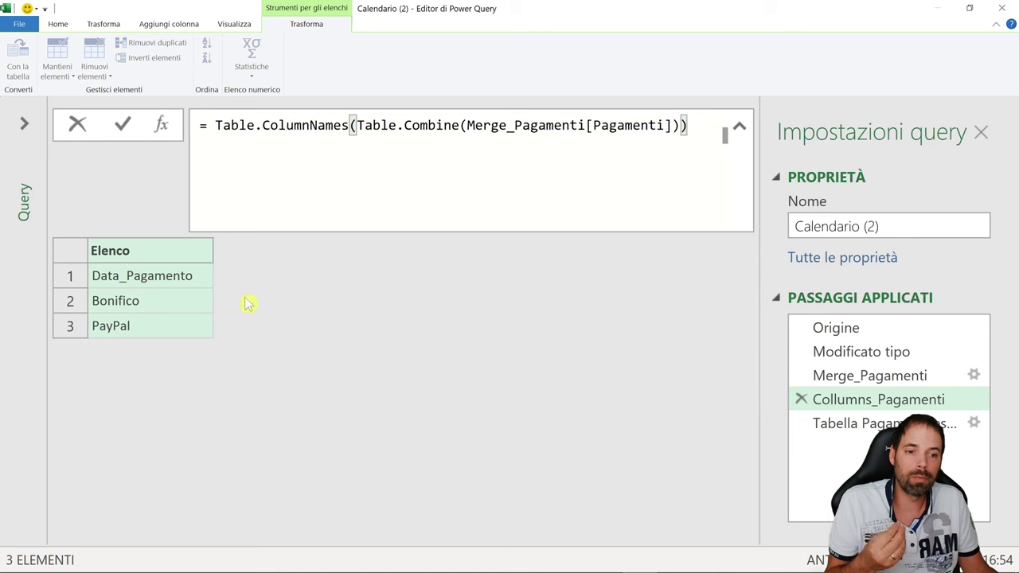
click(879, 377)
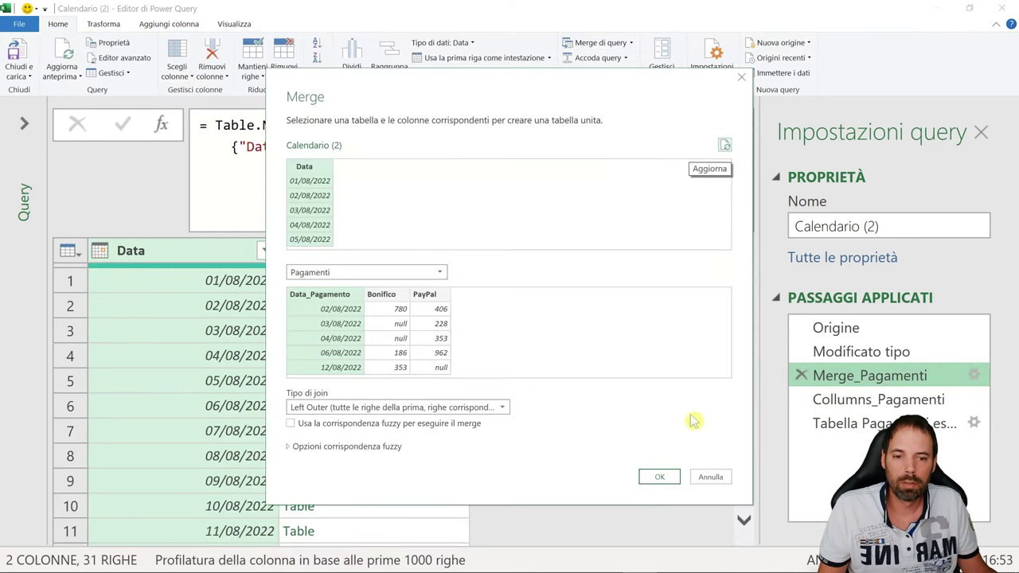
click(698, 475)
click(359, 282)
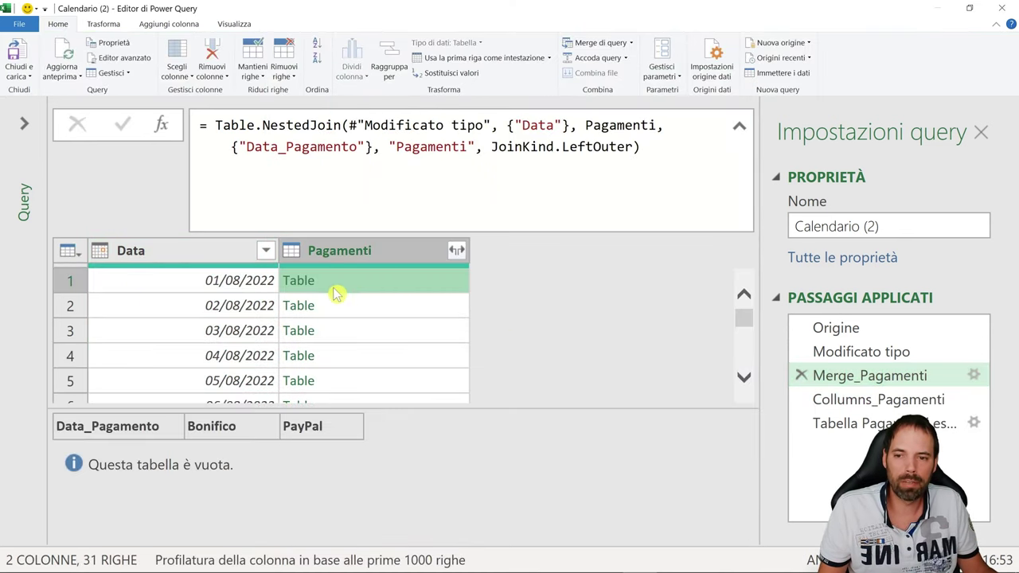
click(354, 309)
click(357, 333)
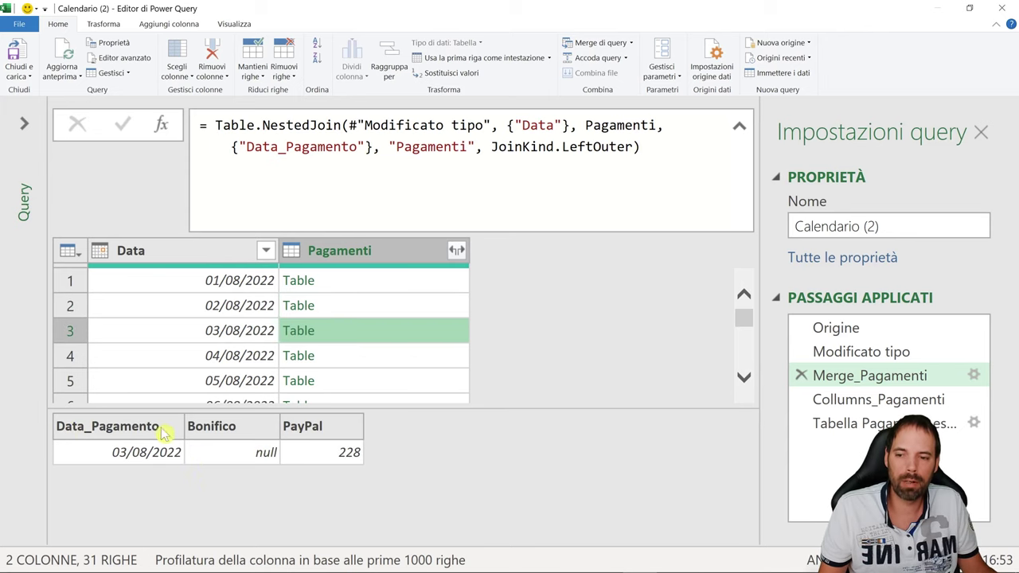
Step: Examine Table.ColumnNames, Table.Combine and the Merge_Pagamenti reference in the Collumns_Pagamenti formula
click(900, 402)
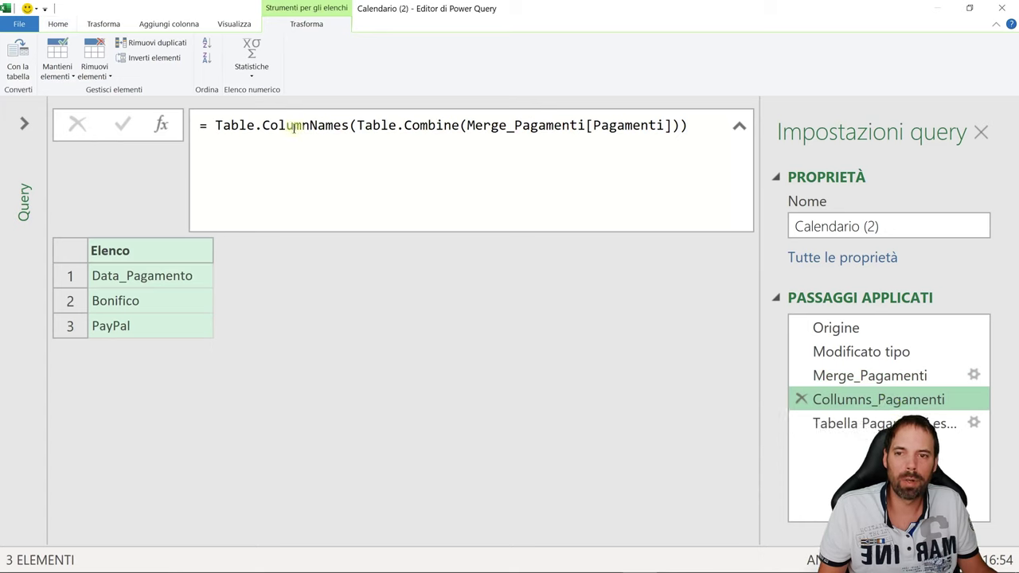
drag(348, 125, 220, 125)
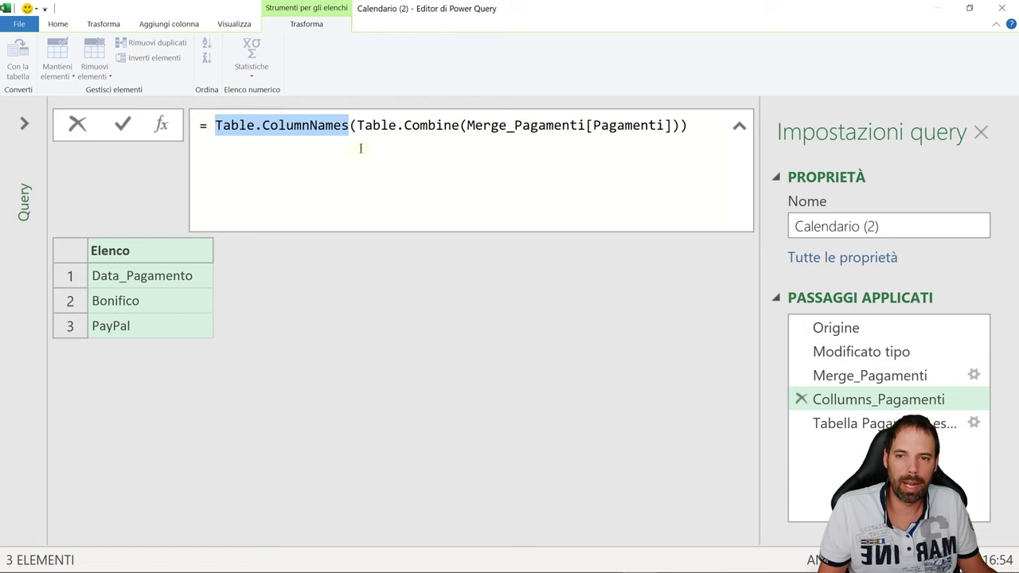
drag(357, 125, 460, 126)
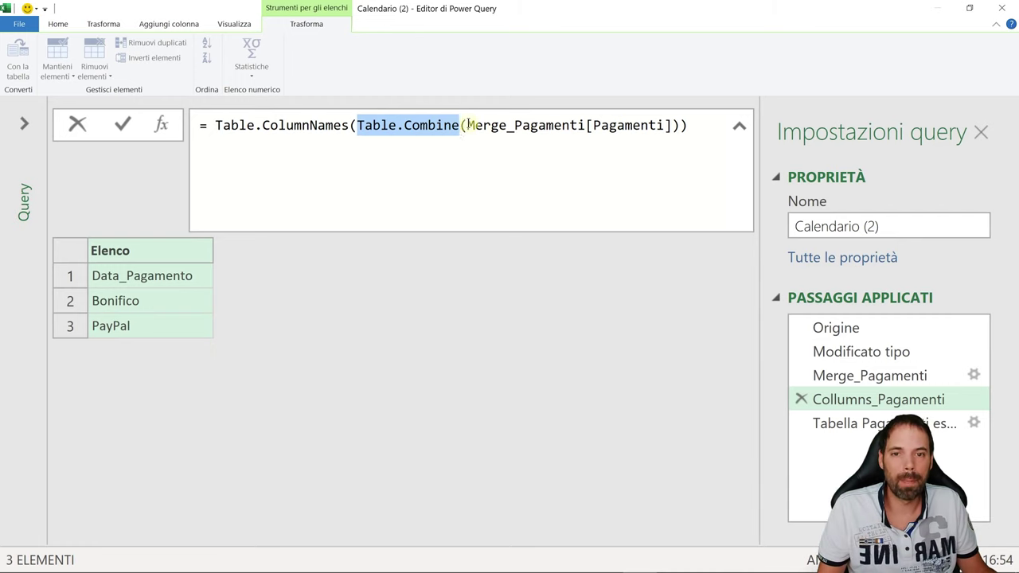
drag(469, 125, 590, 125)
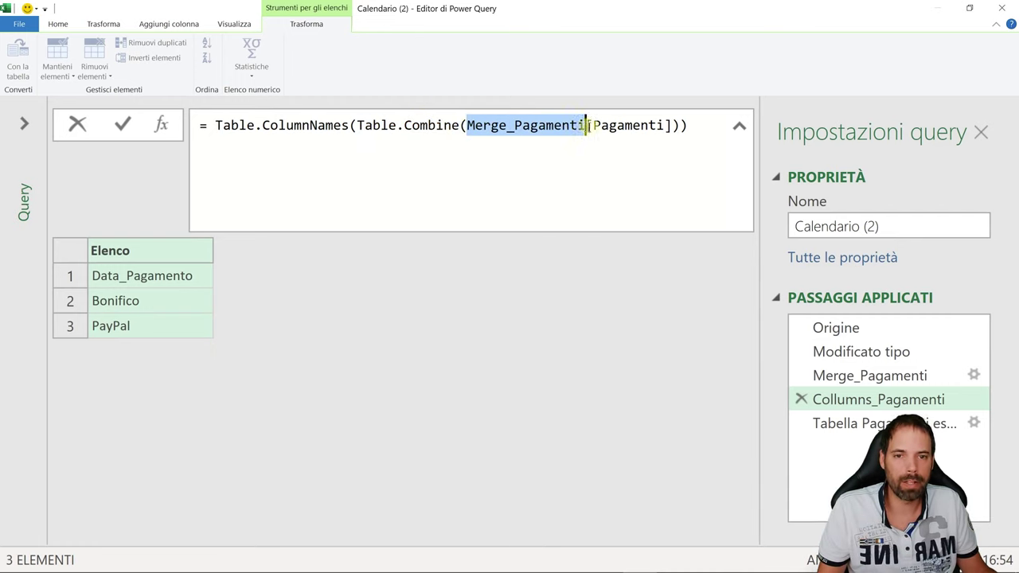
Step: Try the quoted step reference #"Merge Pagamenti" inside Table.Combine, and restore the plain Merge_Pagamenti reference
click(465, 125)
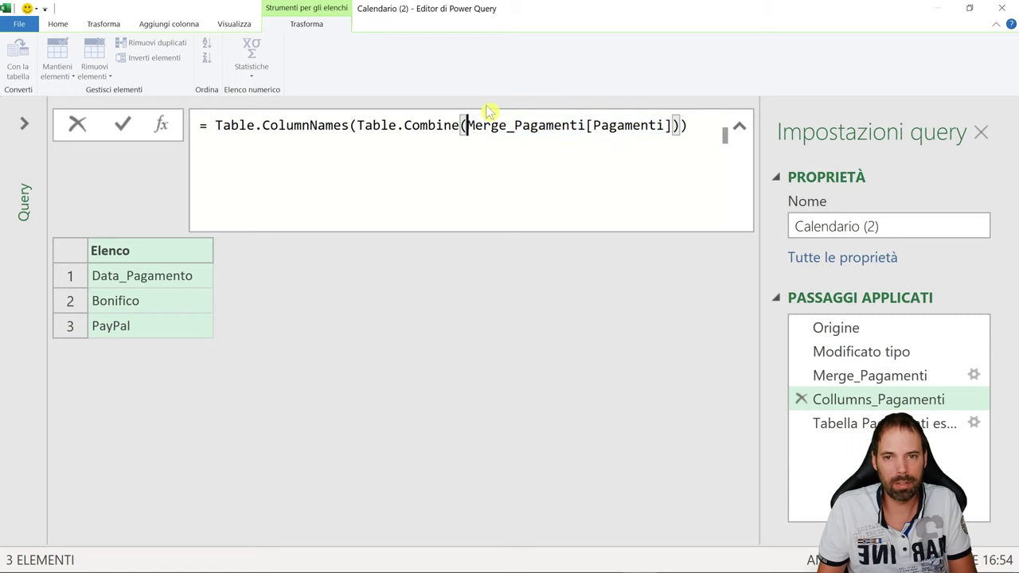
text(#")
click(602, 125)
text(")
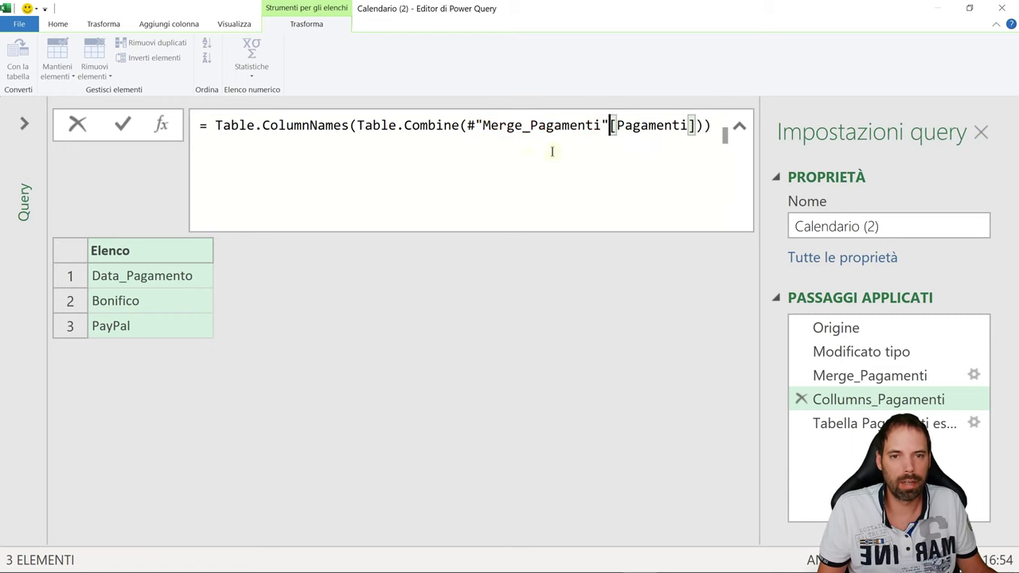
click(518, 153)
click(531, 126)
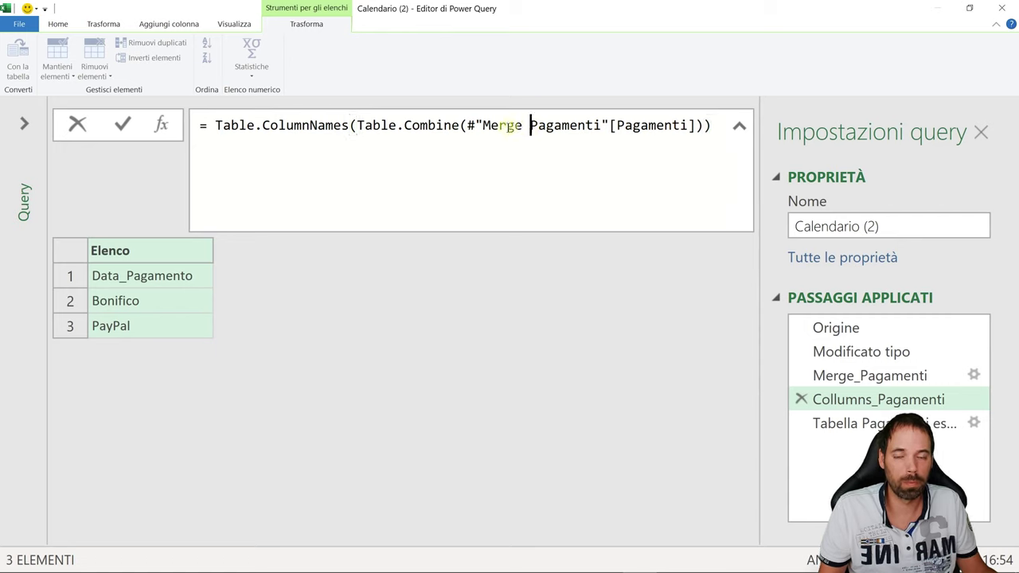
click(602, 125)
key(Delete)
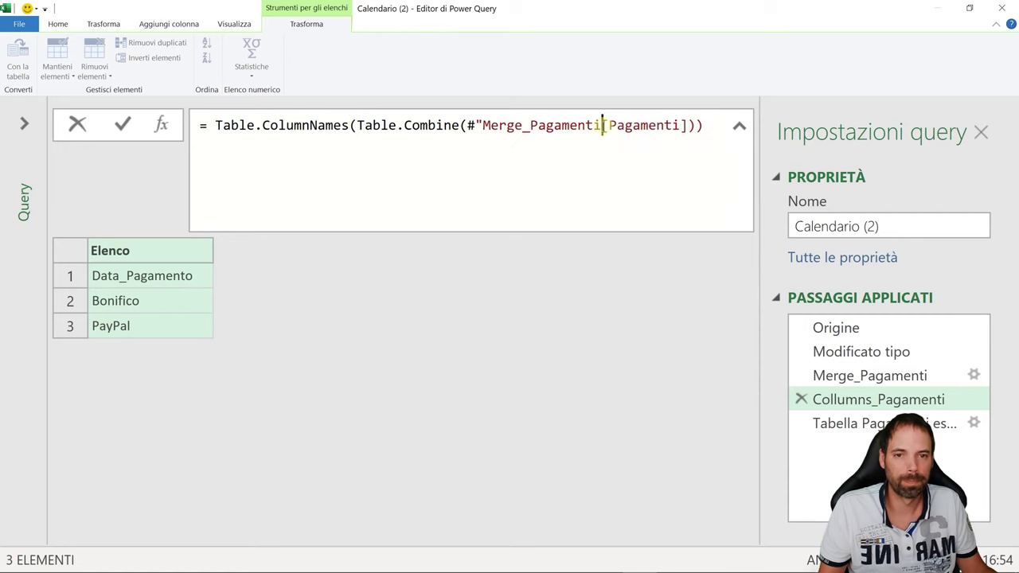
click(480, 125)
key(BackSpace)
key(BackSpace)
click(506, 125)
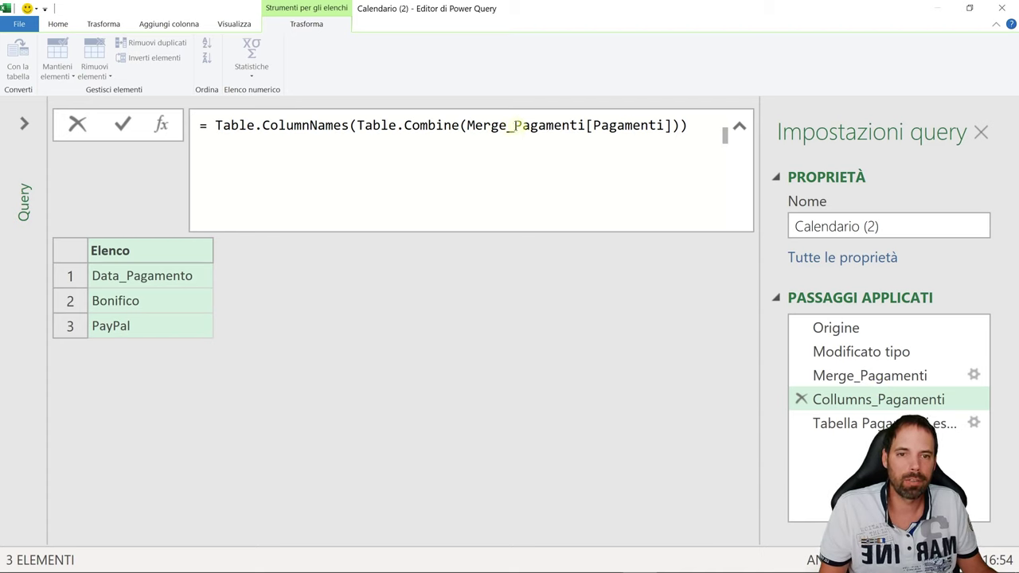
Step: Compare the Pagamenti column reference in the formula with the Pagamenti column in Merge_Pagamenti, and return to Collumns_Pagamenti
double_click(626, 125)
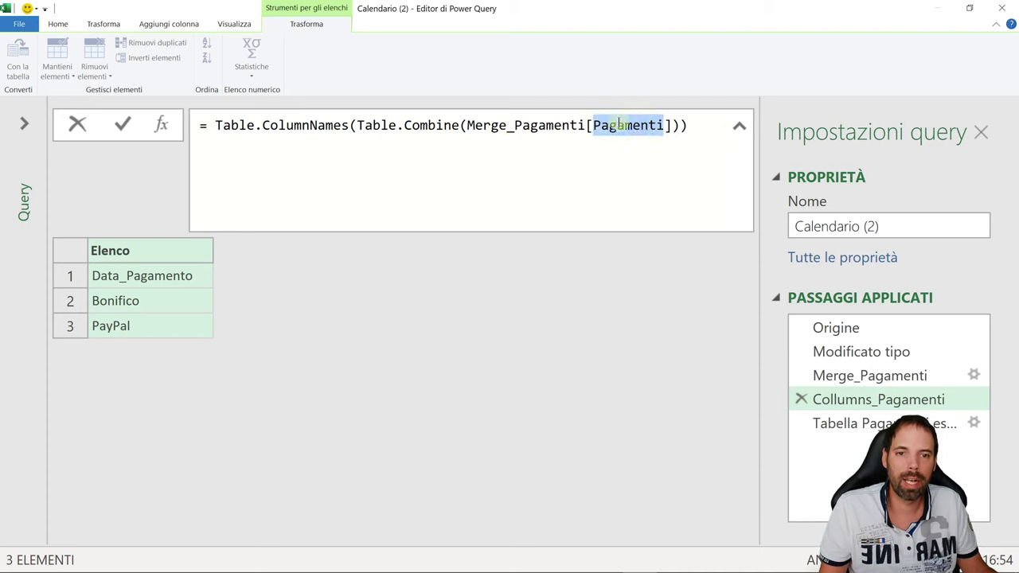
click(656, 147)
key(Return)
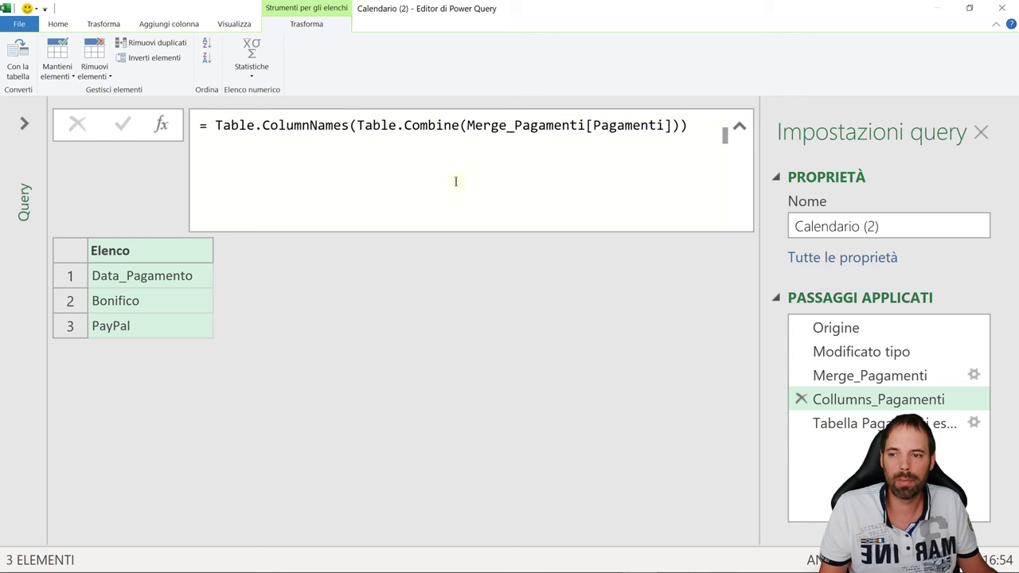
click(884, 376)
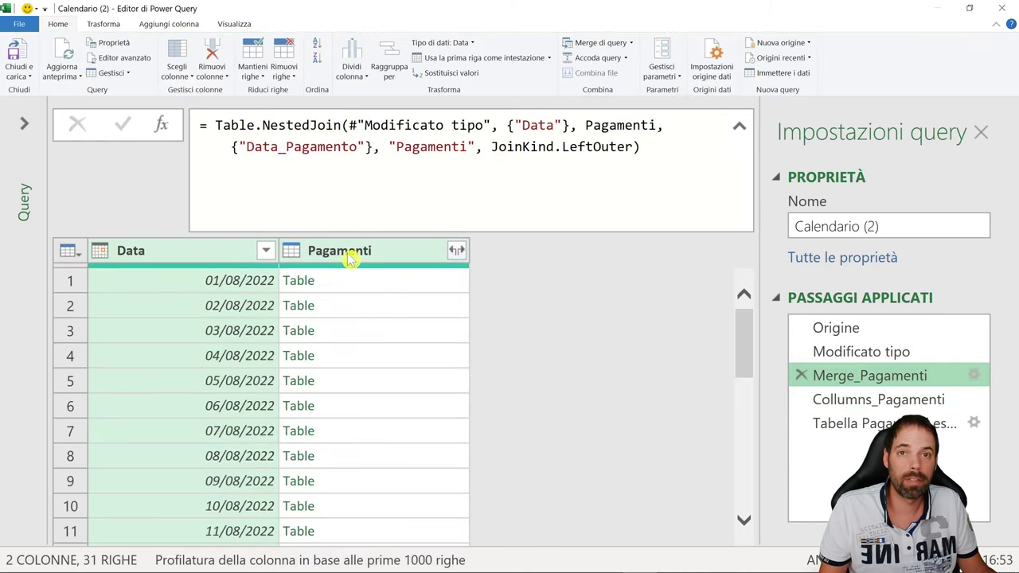
click(892, 396)
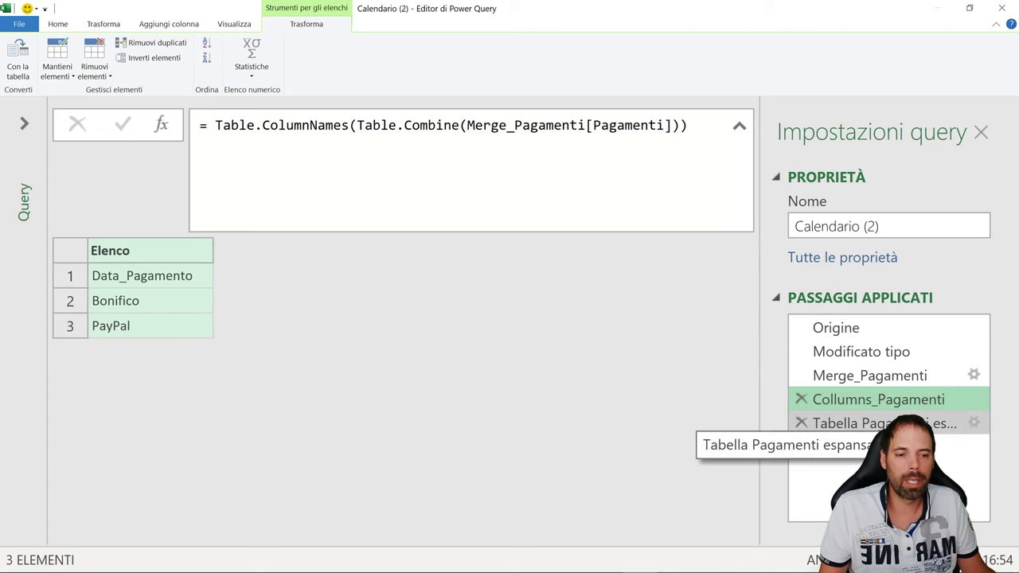
Step: In the Pagamenti expansion step, replace the Collumns_Pagamenti table argument with Merge_Pagamenti and apply the formula
click(874, 426)
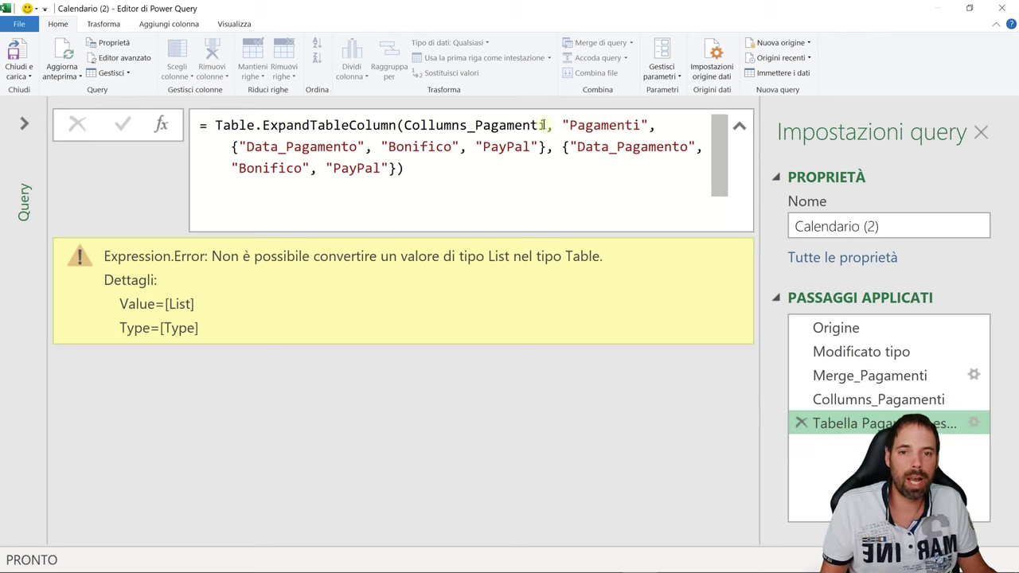
drag(547, 125, 407, 125)
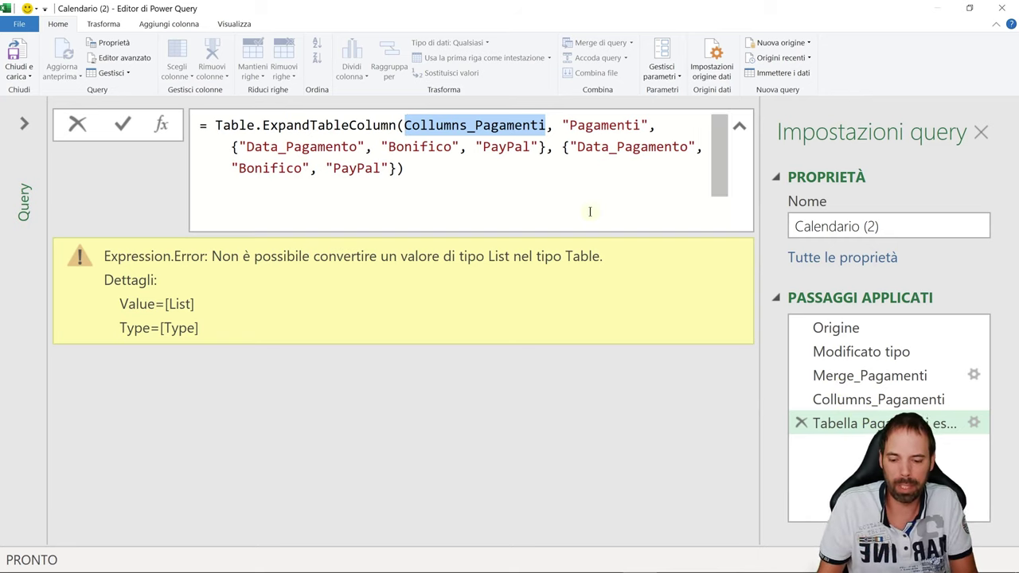
text(Merge)
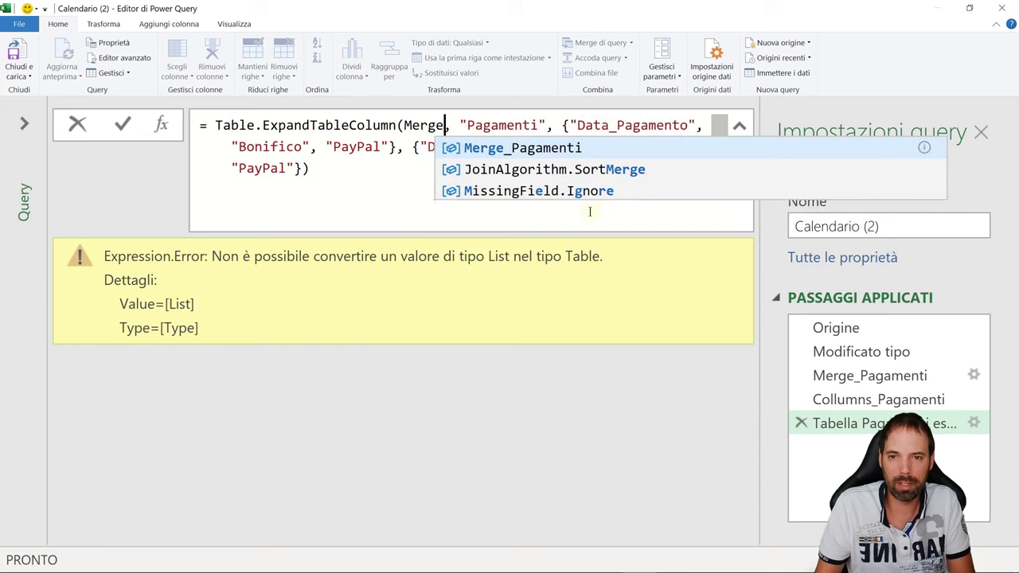
click(551, 148)
click(125, 127)
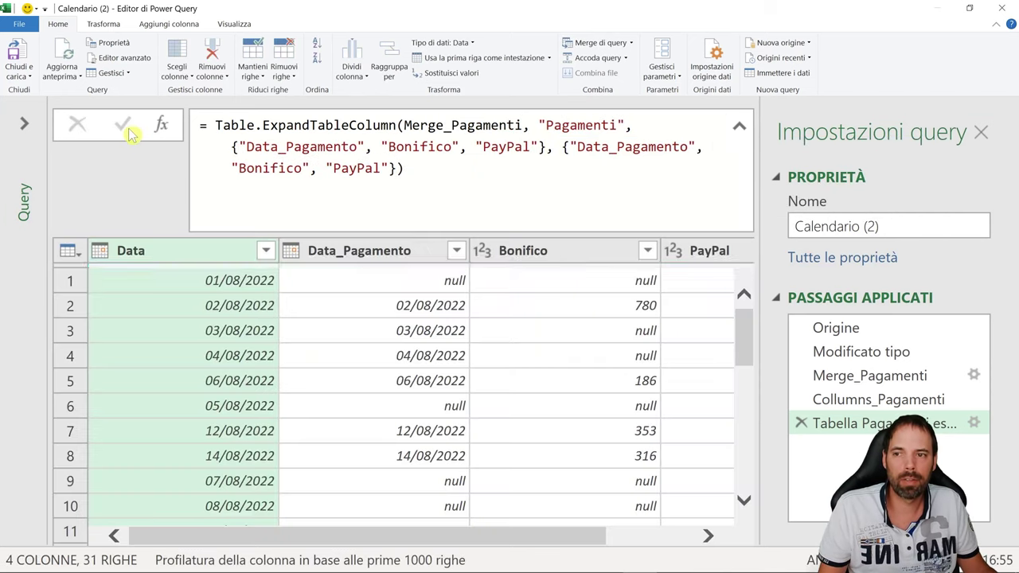
Step: Compare the hard-coded column names in the expansion formula with the list in the Collumns_Pagamenti step
drag(502, 537, 528, 539)
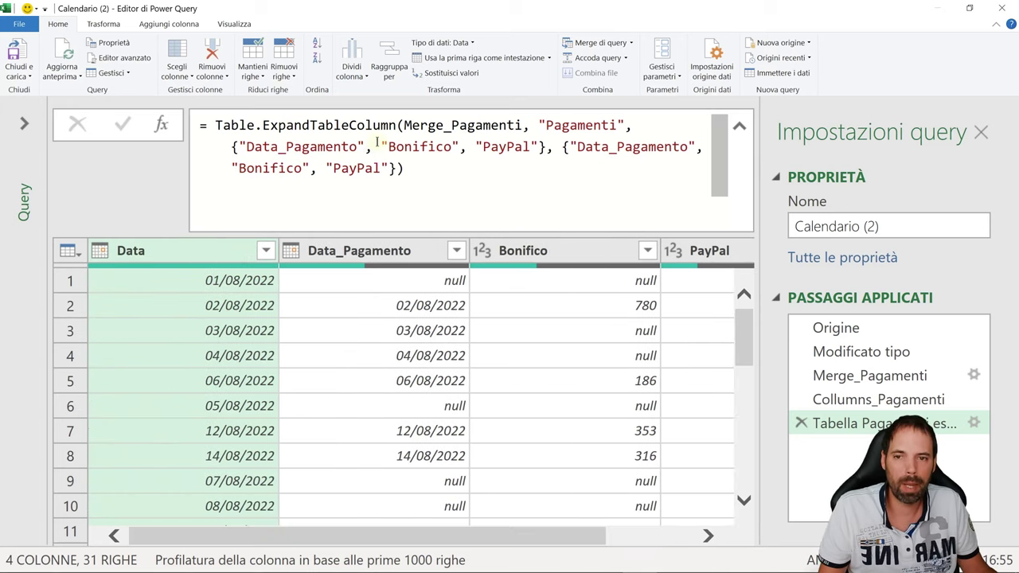
drag(380, 141, 395, 168)
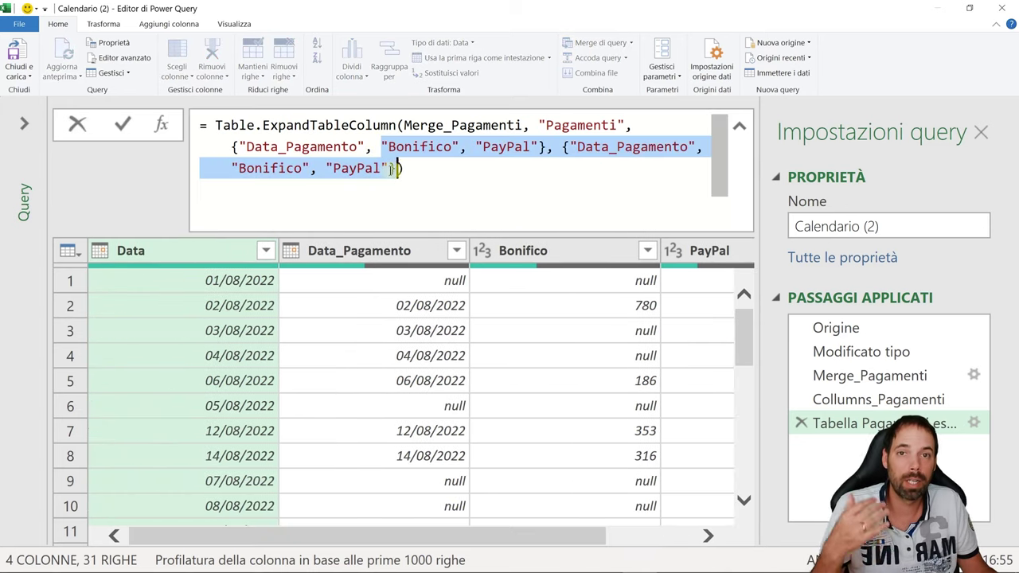
click(387, 168)
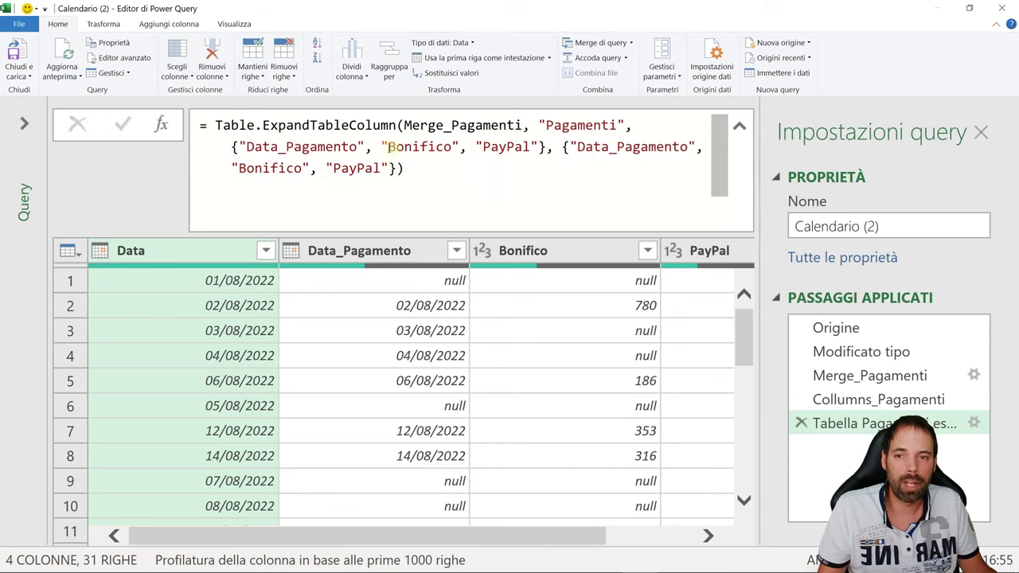
click(879, 400)
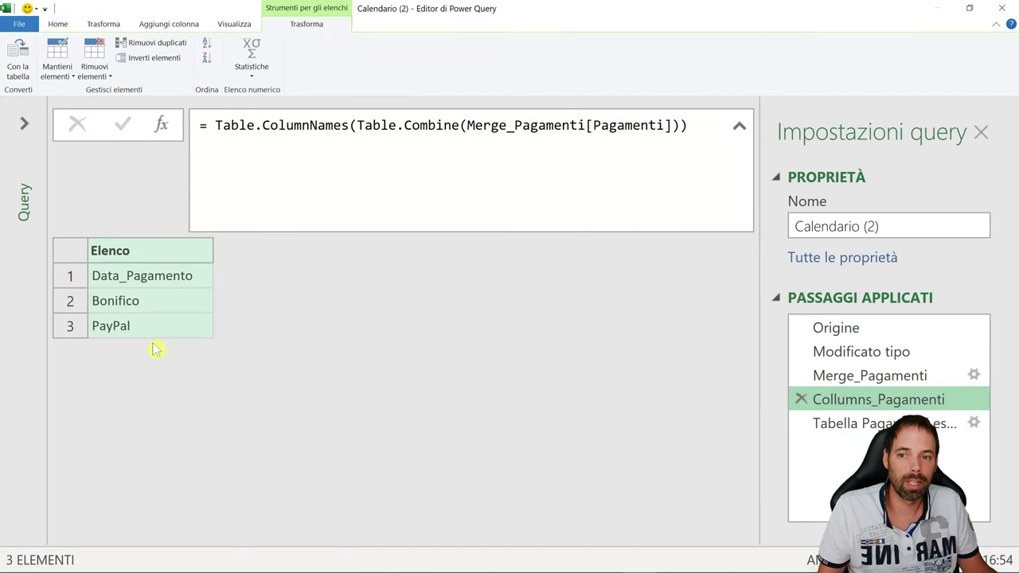
Step: In the Pagamenti expansion step of Calendario (2), replace both hard-coded column name lists with Collumns_Pagamenti and apply the formula
click(882, 399)
key(ctrl+c)
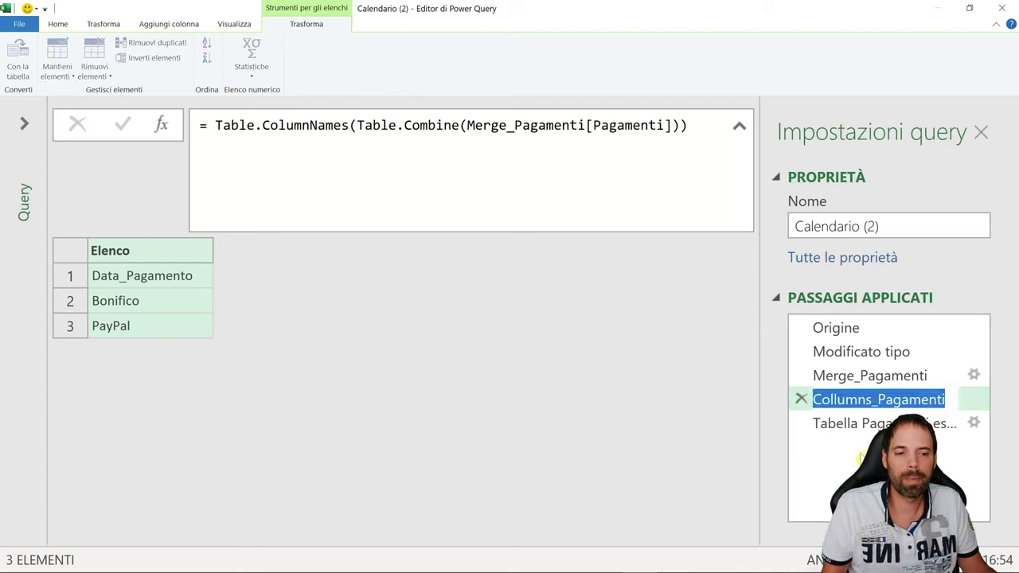
key(Return)
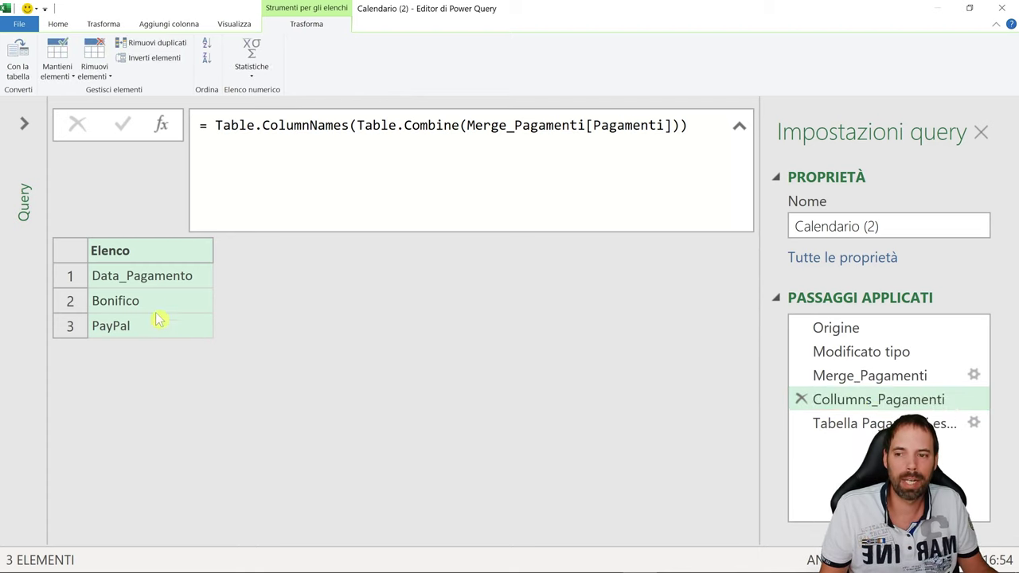
click(805, 422)
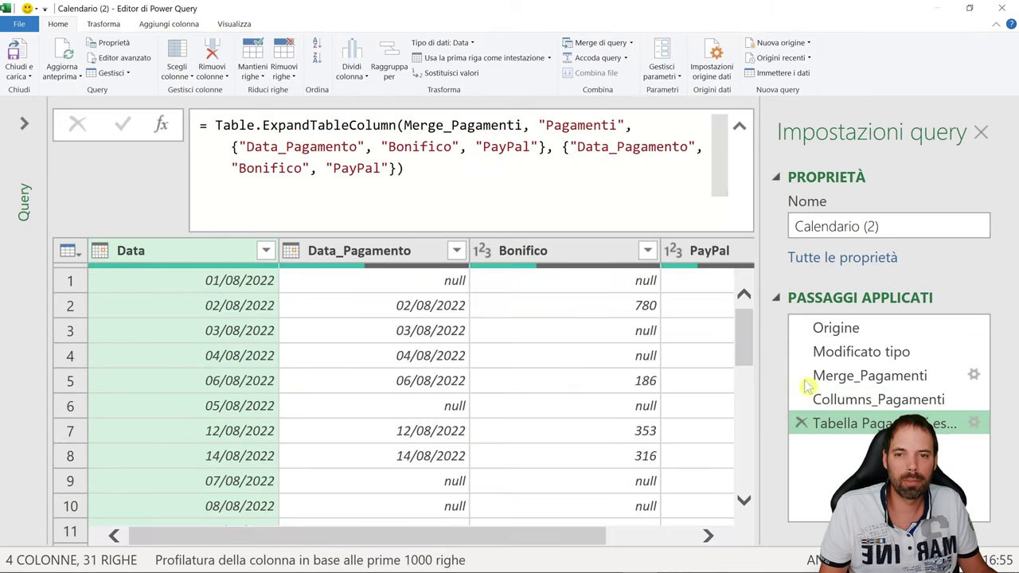
drag(384, 146, 390, 168)
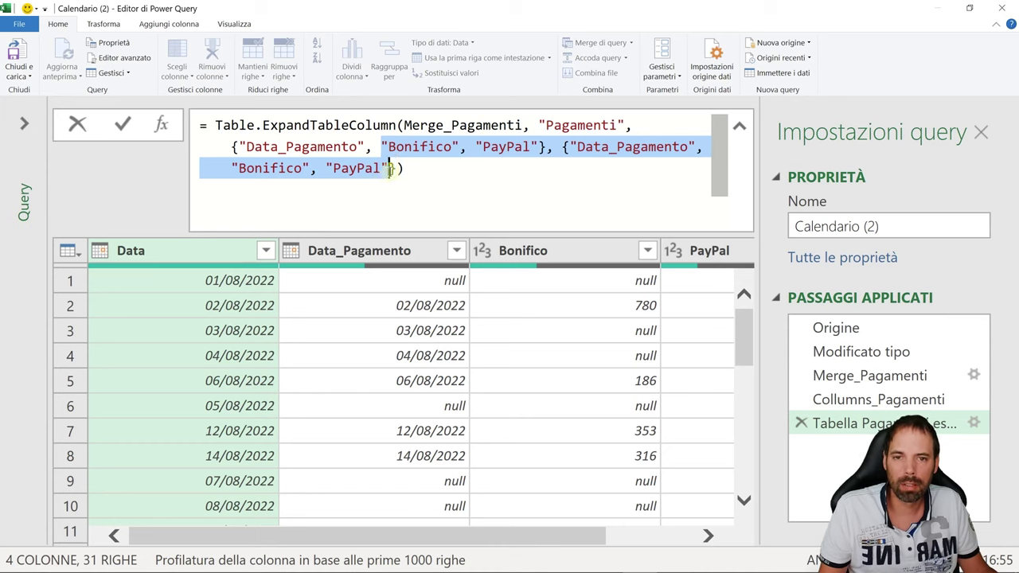
click(308, 147)
drag(231, 146, 383, 167)
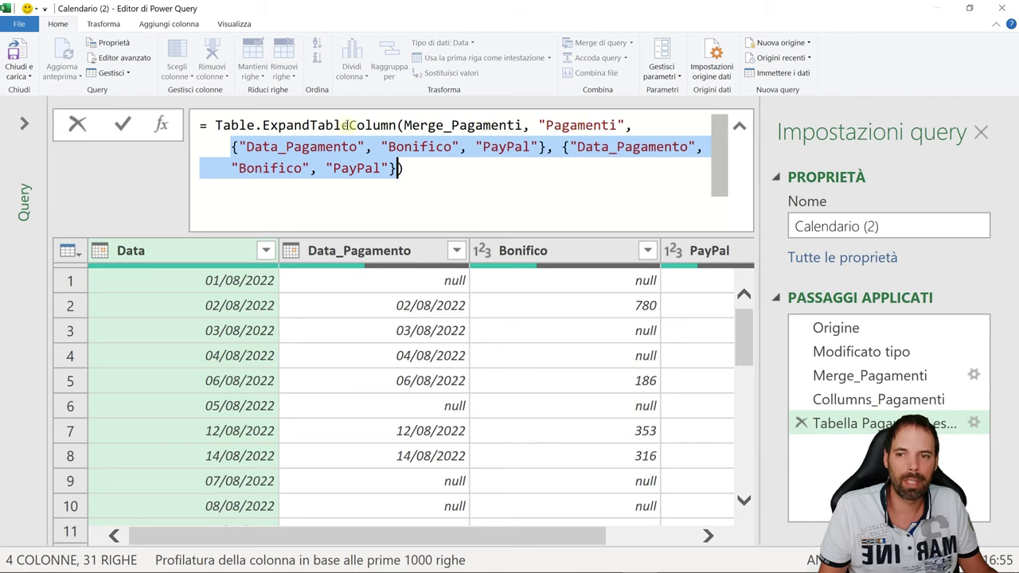
key(BackSpace)
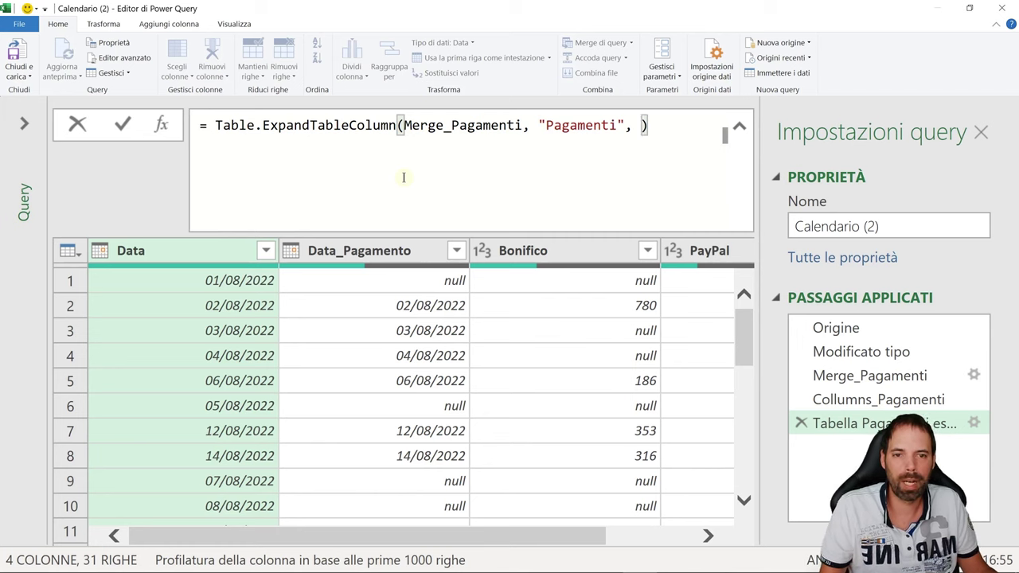
key(ctrl+v)
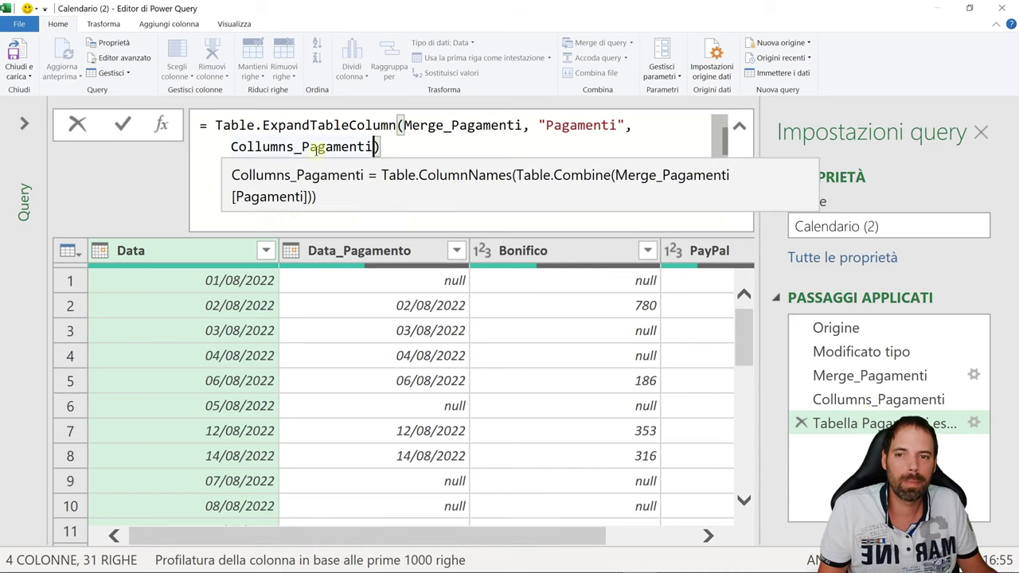
click(124, 125)
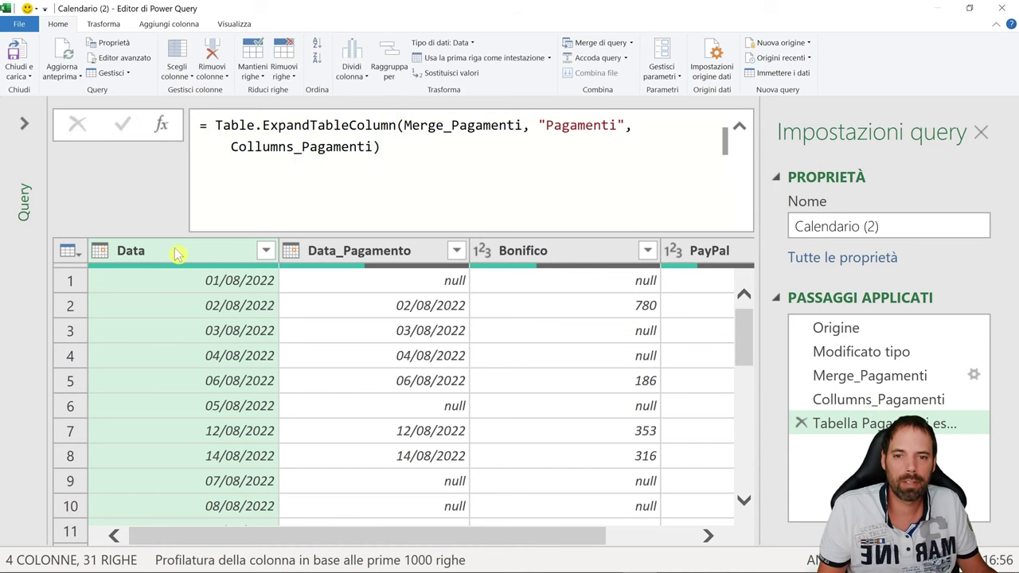
drag(432, 536, 548, 540)
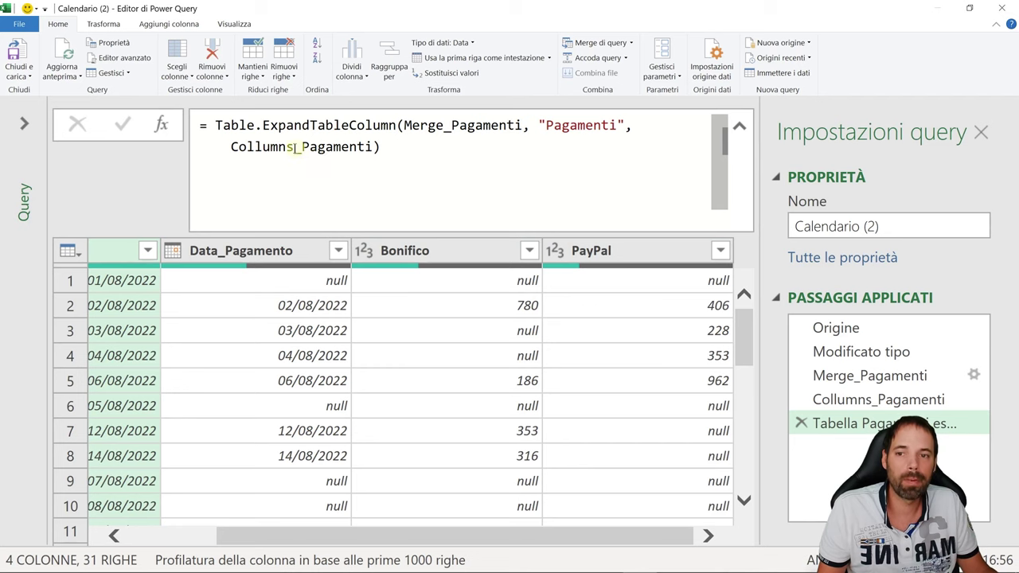
Step: Review the Collumns_Pagamenti list, and examine the From_Null_To_0 formula in the Calendario query
click(873, 400)
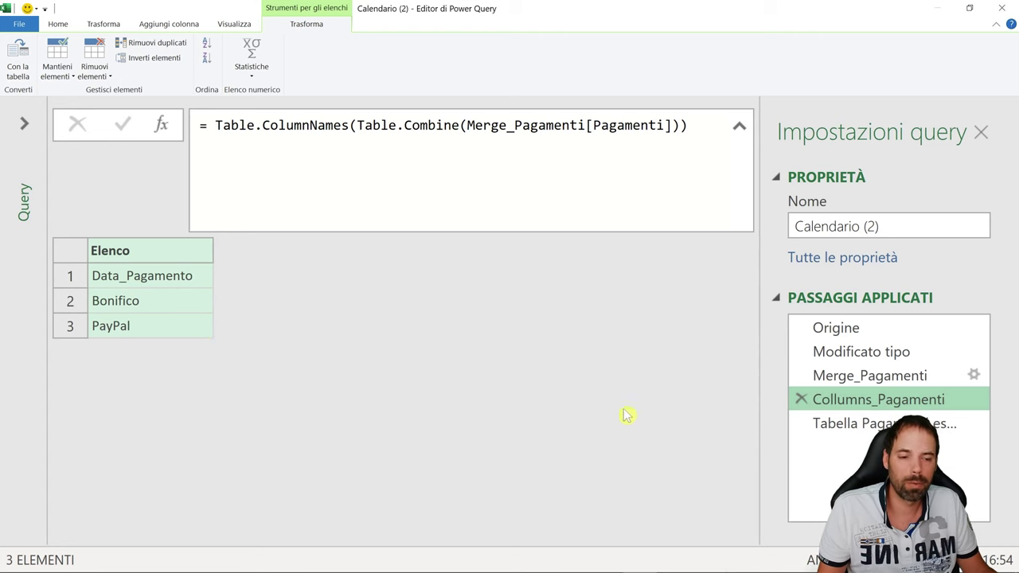
click(805, 423)
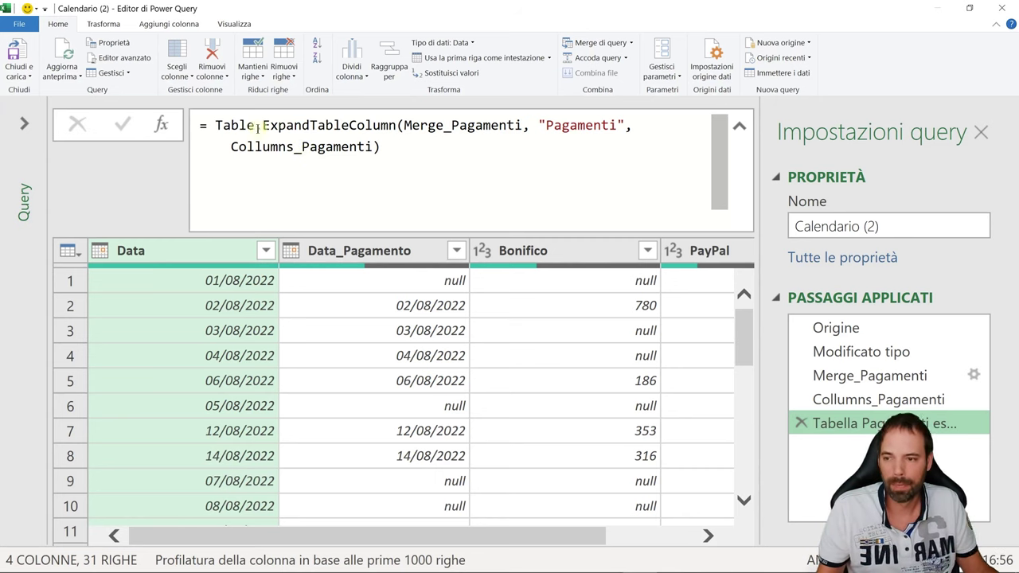
click(24, 124)
click(84, 145)
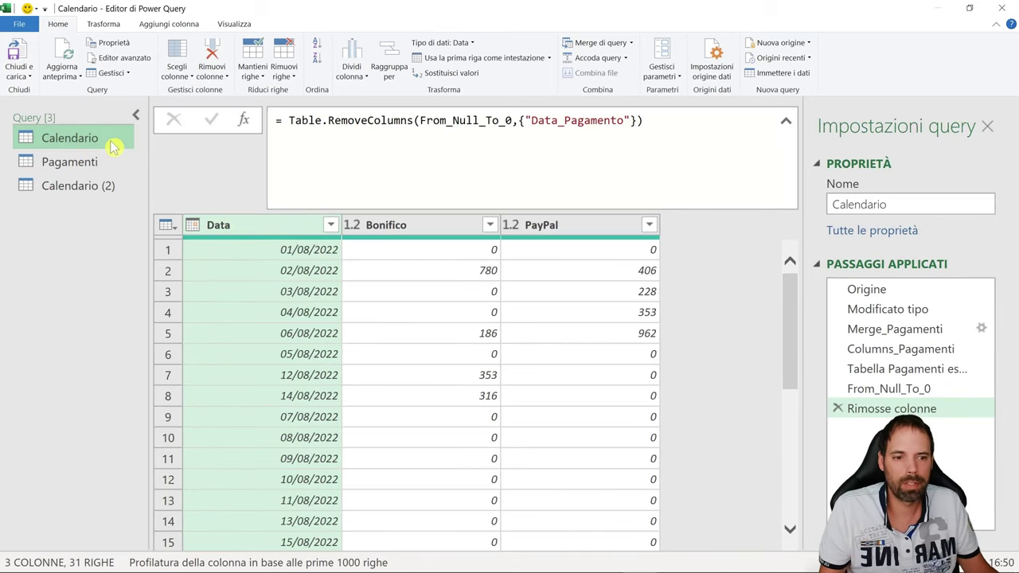
click(888, 368)
click(885, 389)
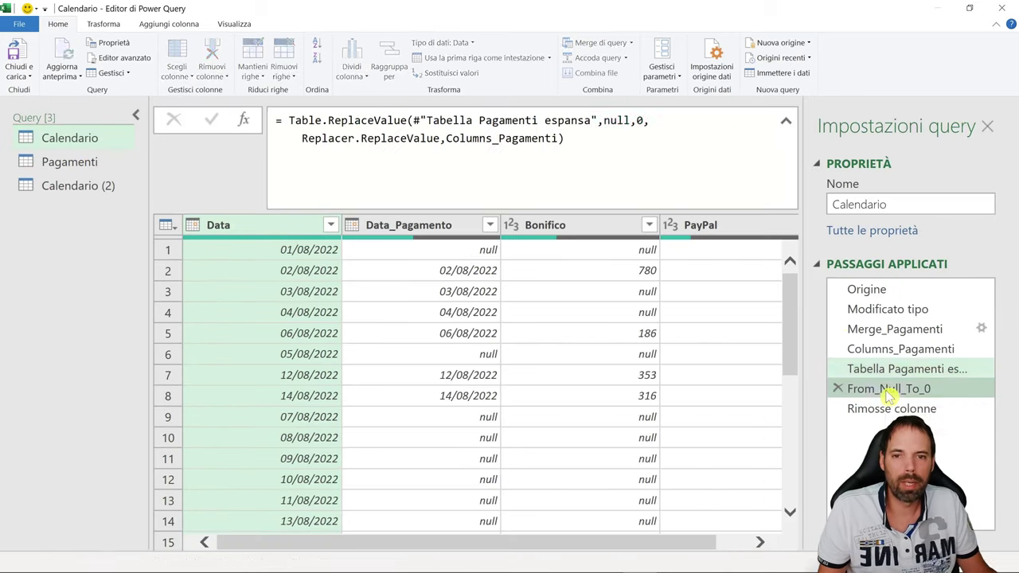
drag(806, 319, 868, 335)
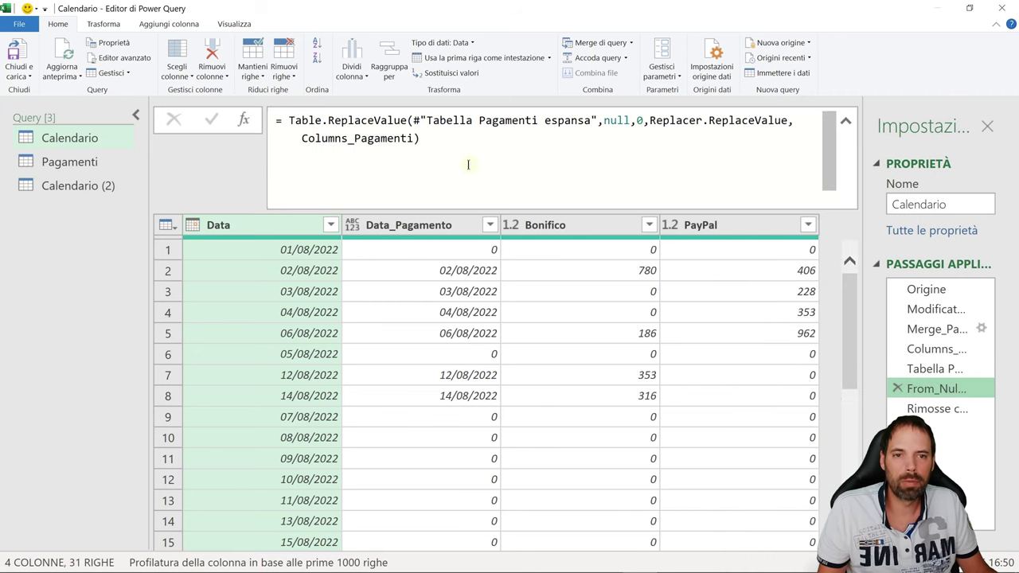
Step: In Calendario (2), replace null with 0 in the Bonifico column
click(37, 196)
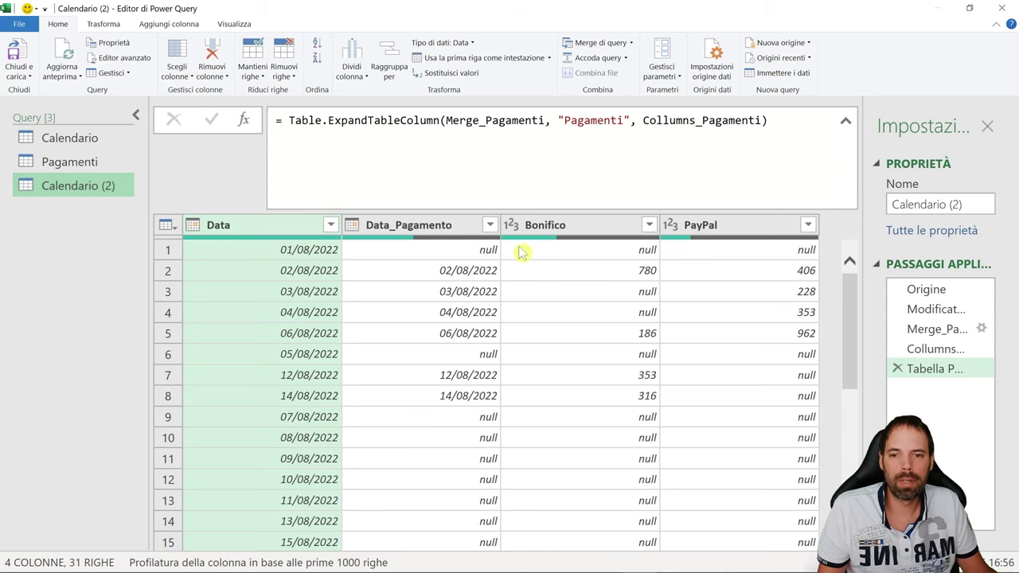
click(553, 226)
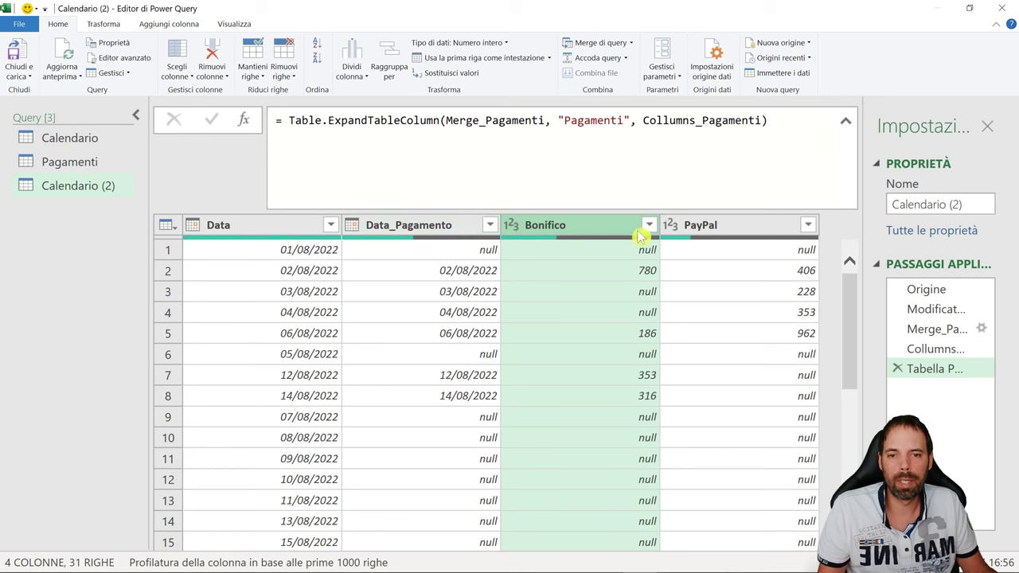
click(446, 73)
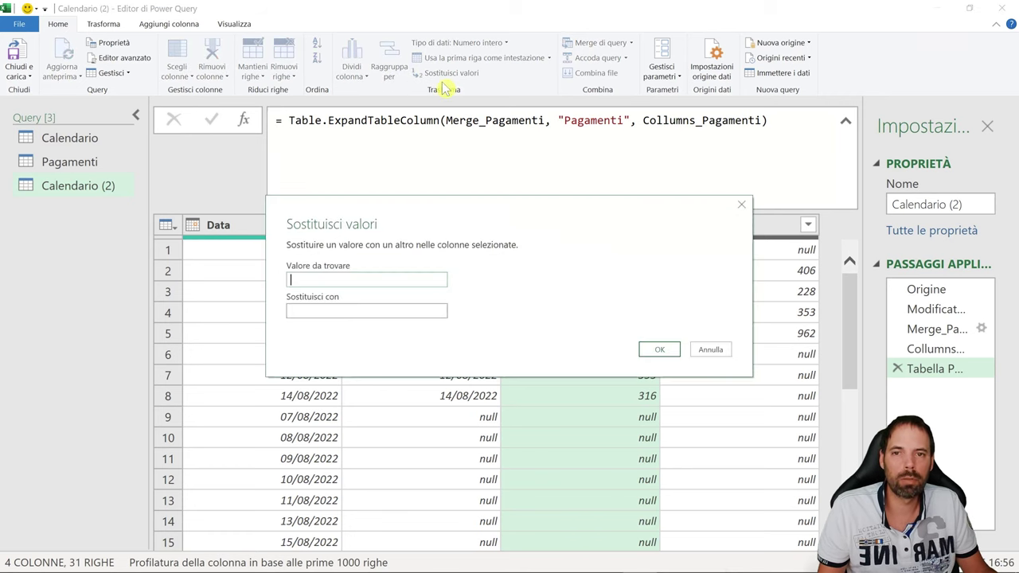
text(nu)
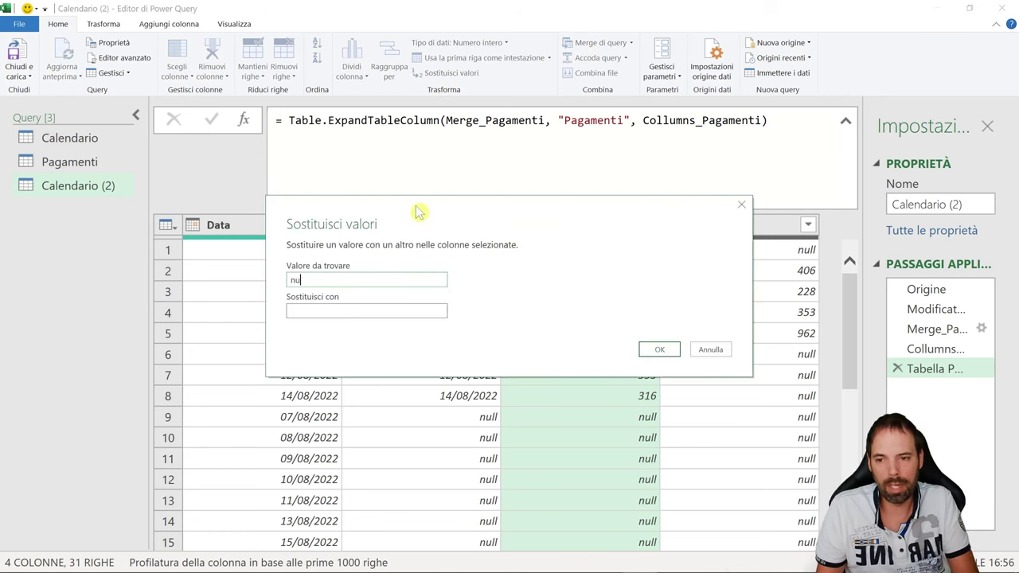
text(ll)
click(364, 310)
text(0)
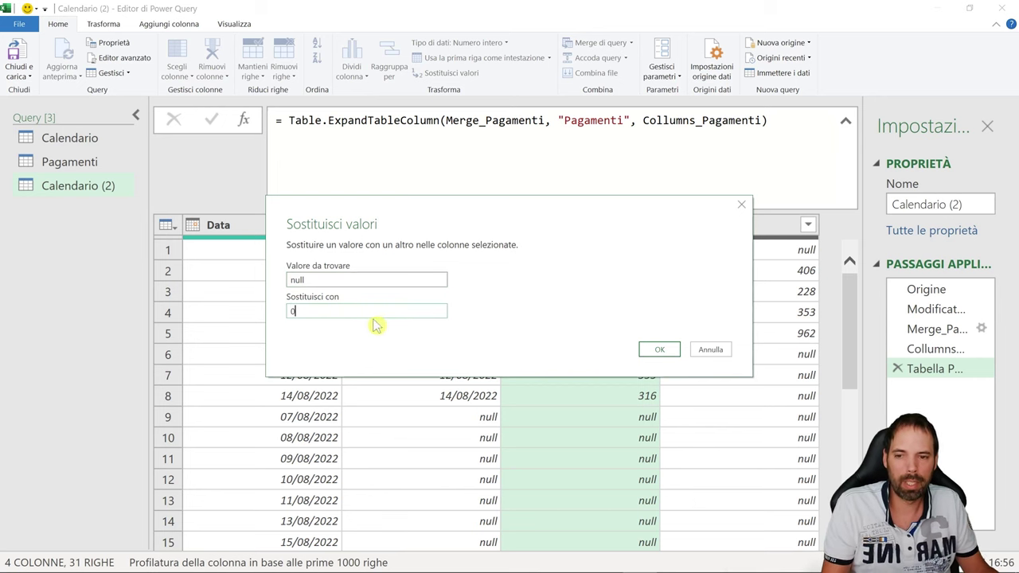
click(660, 350)
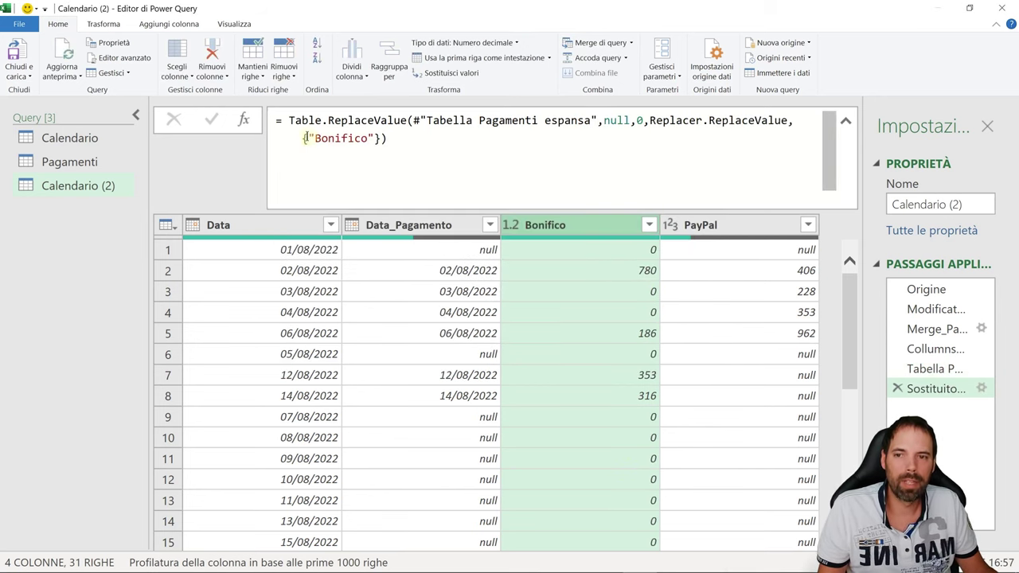
Step: In the Sostituito valore formula, replace the hard-coded {"Bonifico"} list with Collumns_Pagamenti and apply it
drag(302, 138, 382, 138)
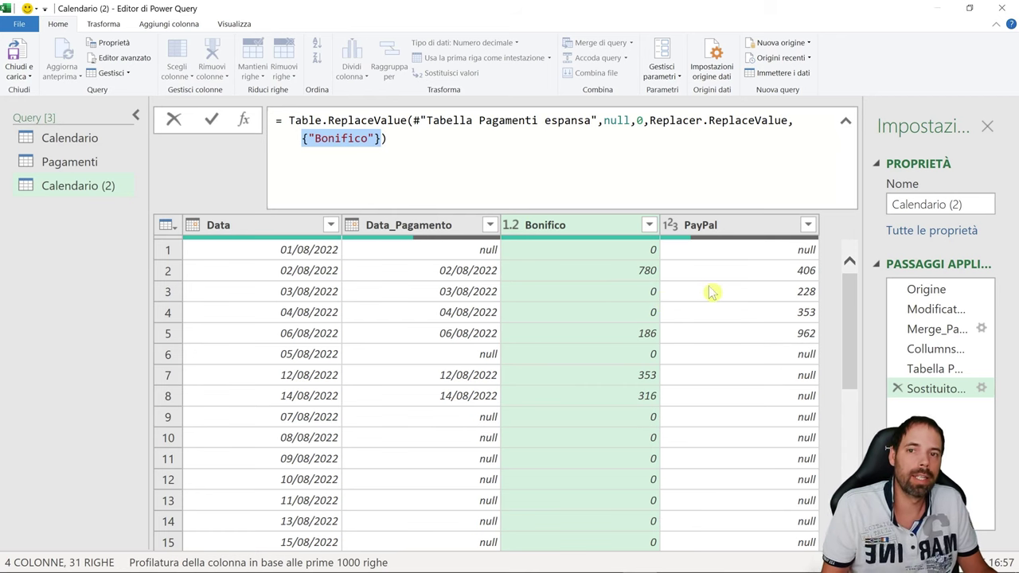
key(Escape)
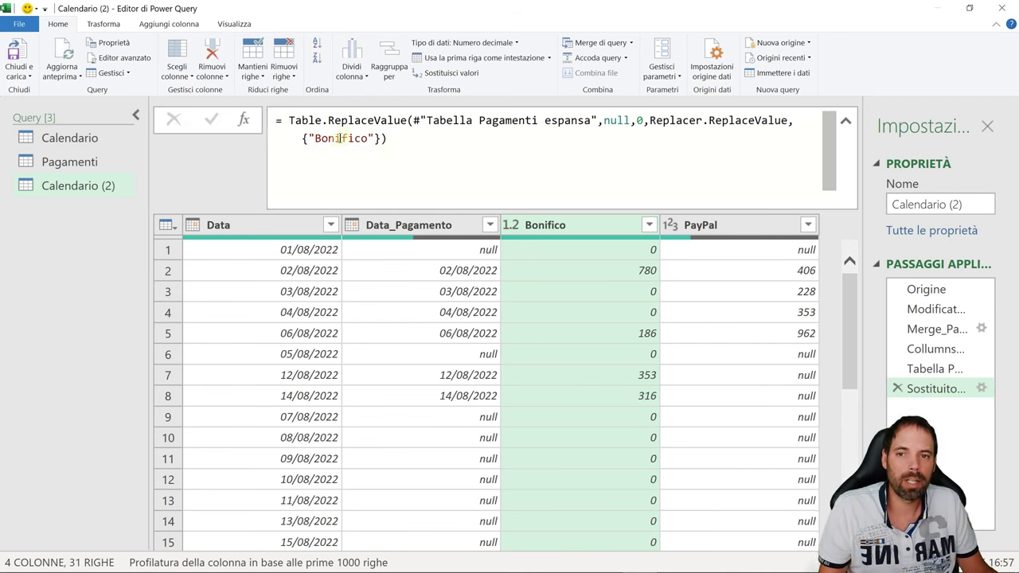
click(916, 350)
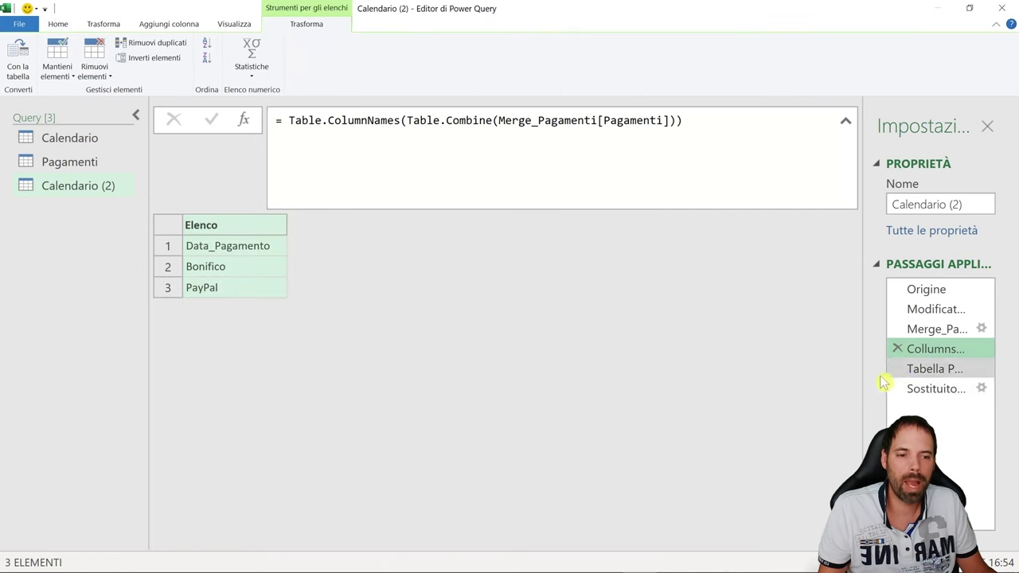
drag(863, 375, 707, 375)
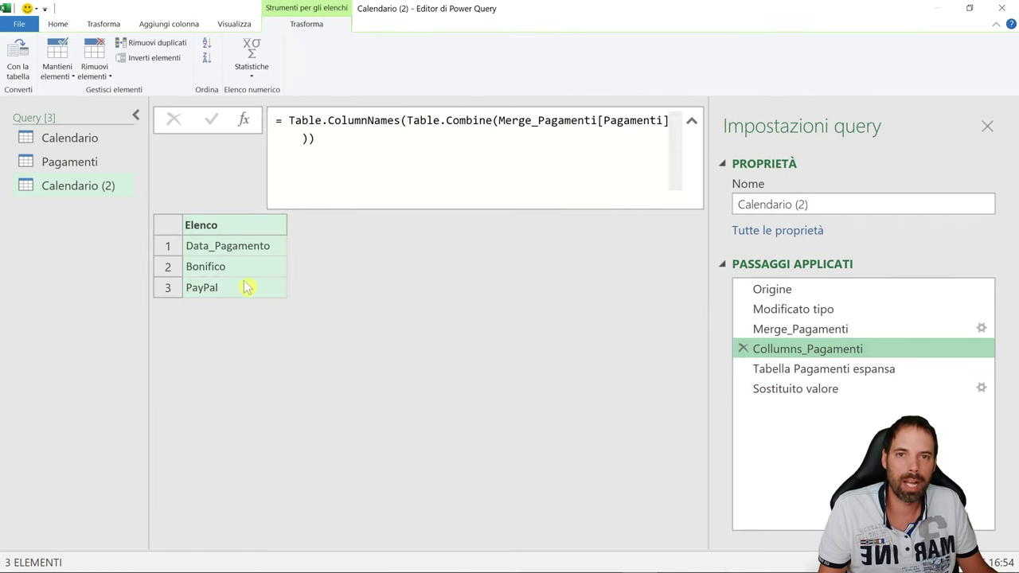
double_click(855, 355)
key(ctrl+c)
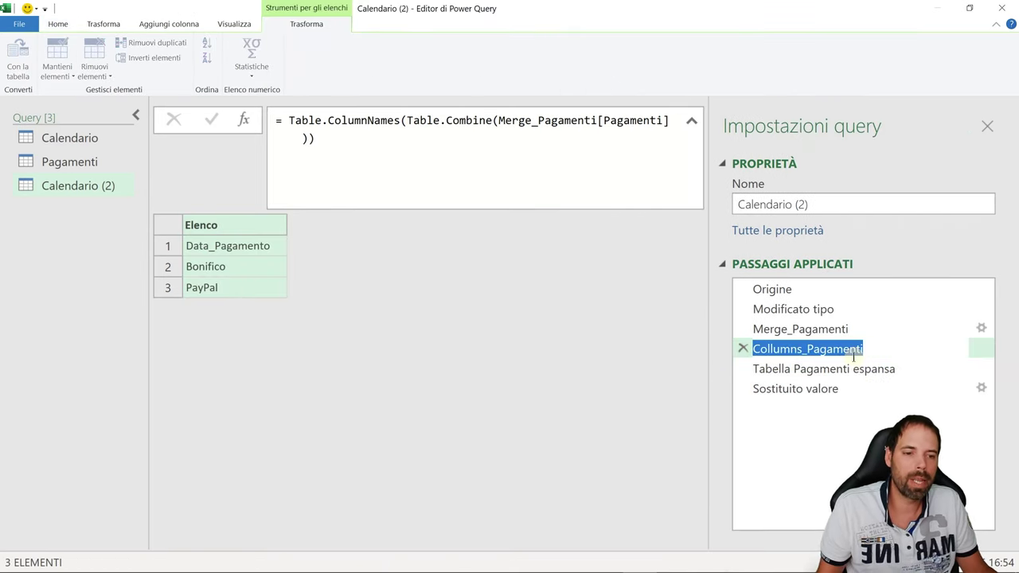
key(Escape)
click(806, 389)
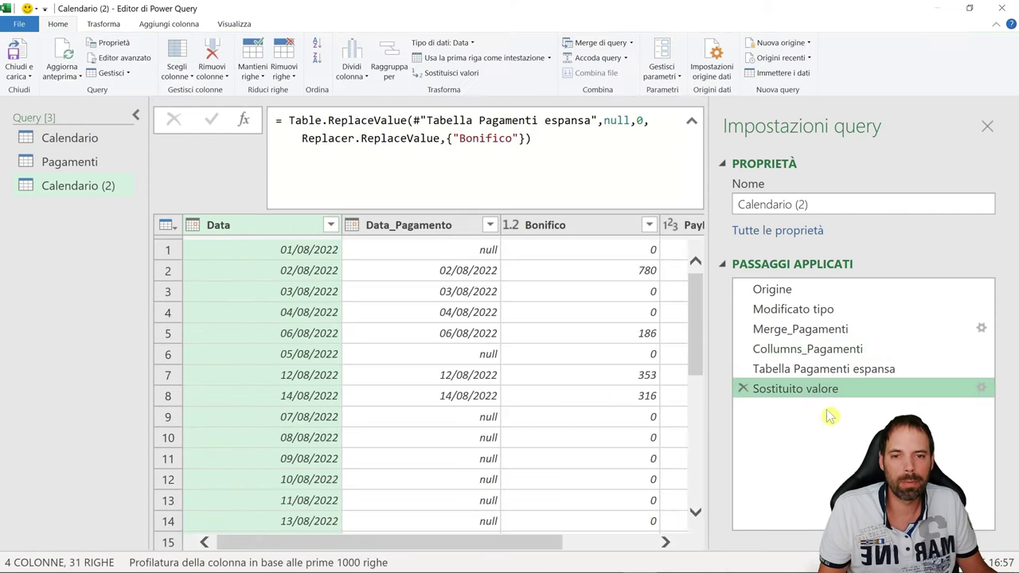
click(538, 140)
drag(526, 138, 446, 138)
key(ctrl+v)
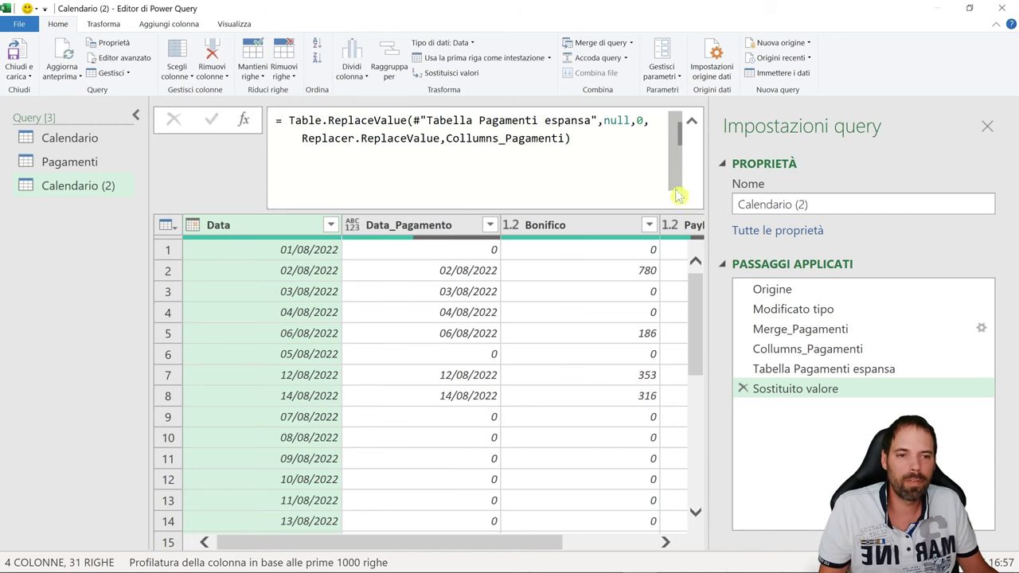
Step: Compare the Calendario (2) result with the finished Calendario query, and examine its Columns_Pagamenti step with the query settings shown
click(988, 126)
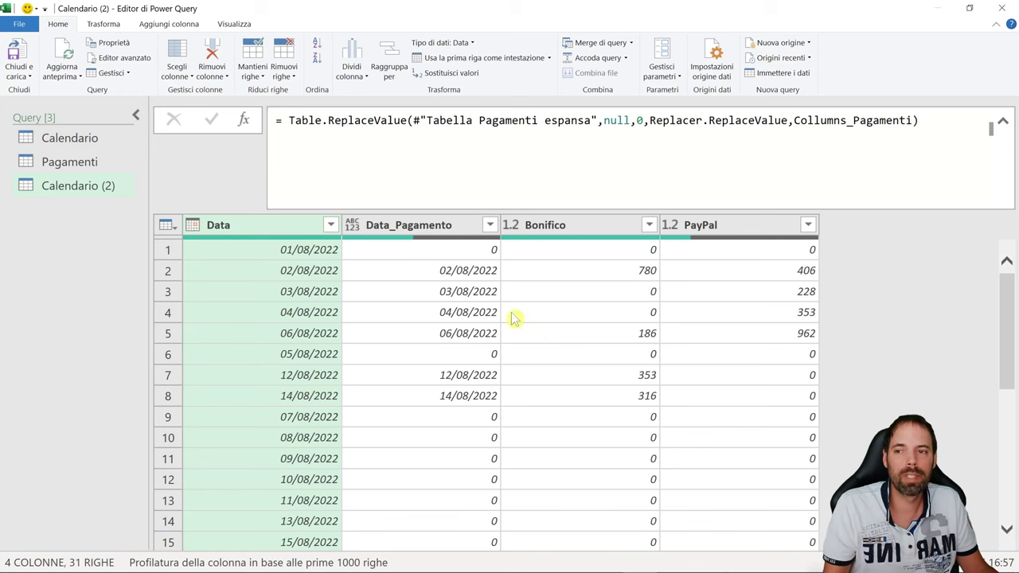
click(69, 137)
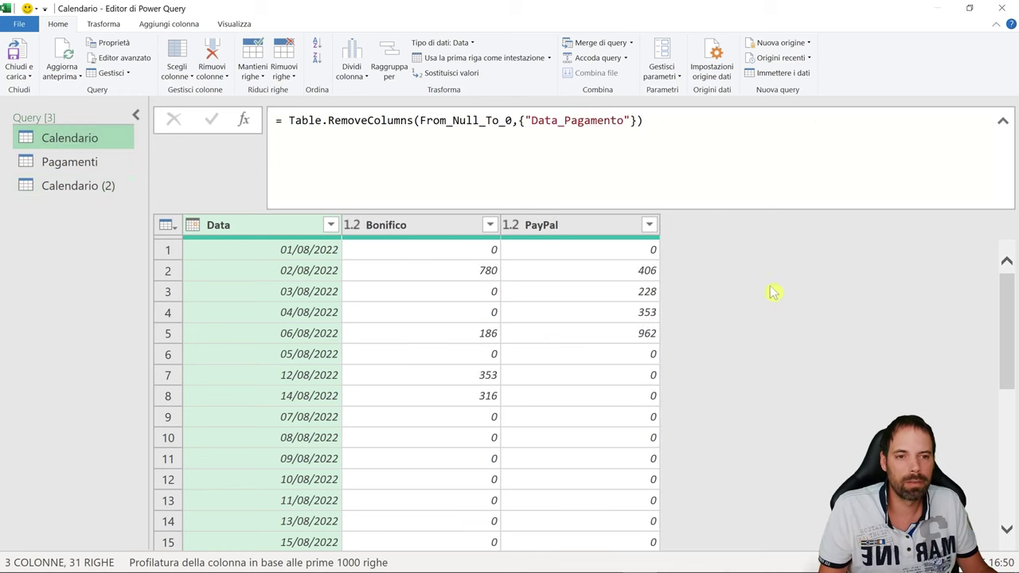
click(233, 24)
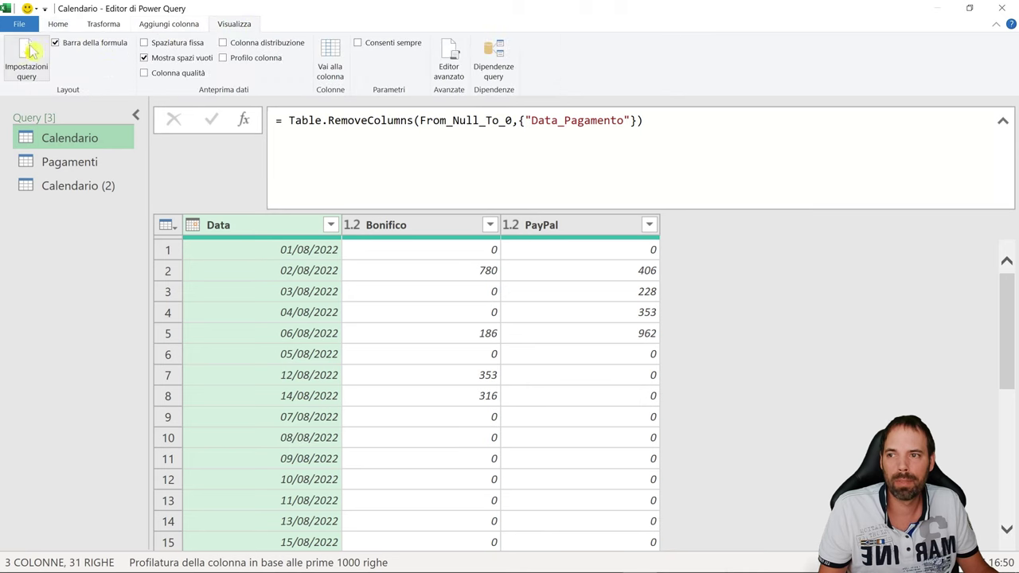
click(26, 60)
click(800, 351)
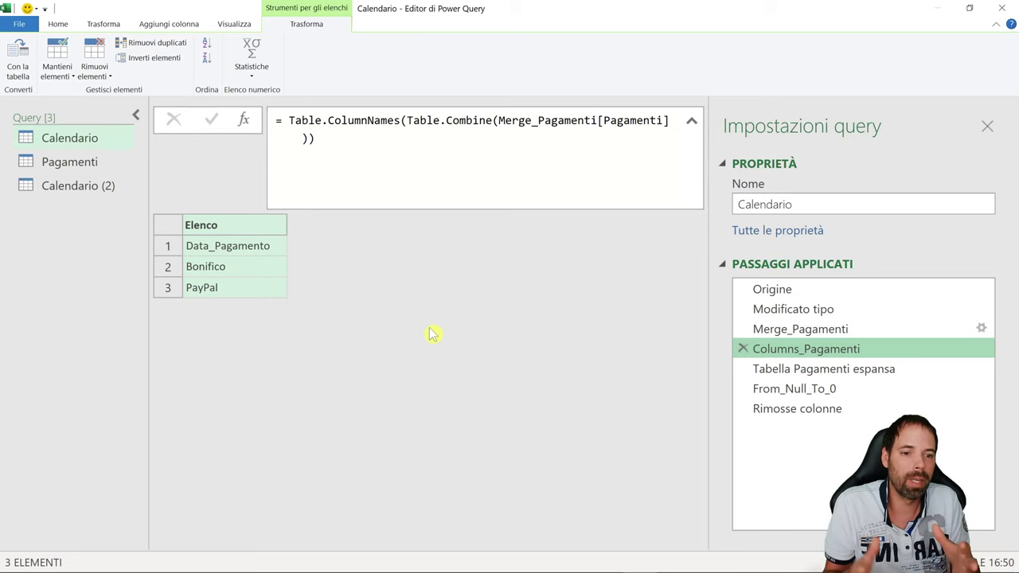
click(519, 353)
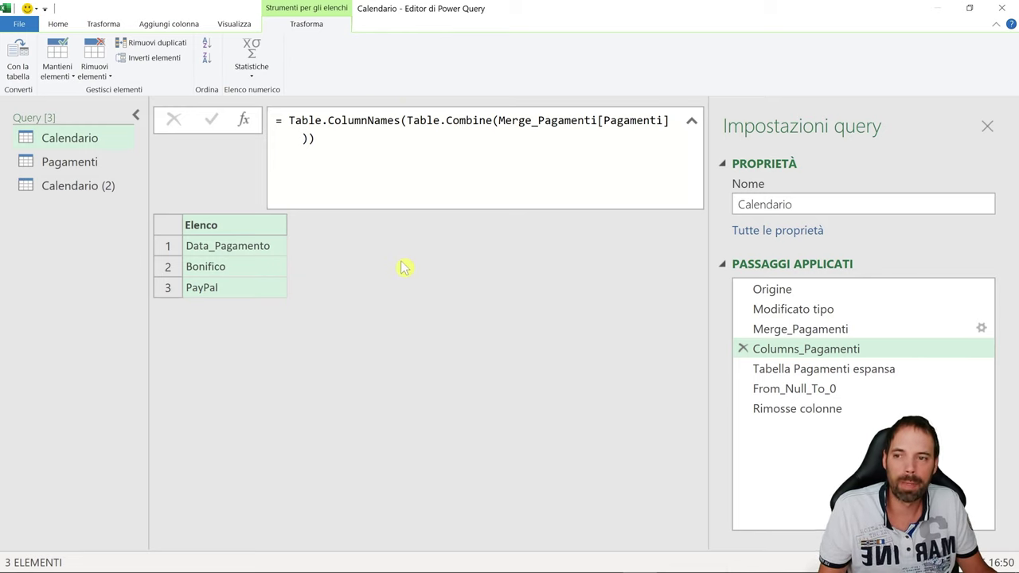
Step: Close the query editor and load the queries into the workbook
click(55, 27)
click(19, 72)
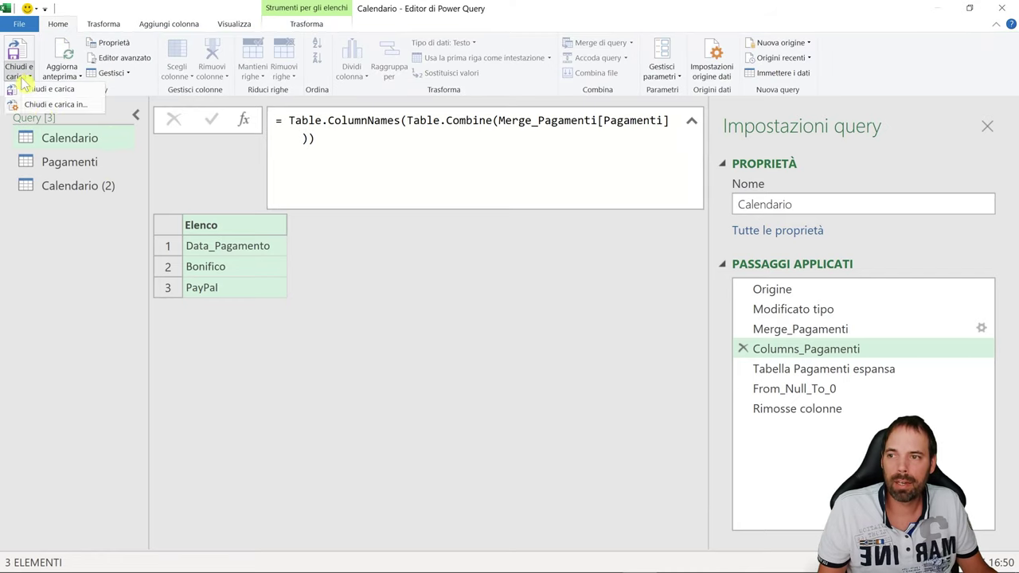
click(24, 89)
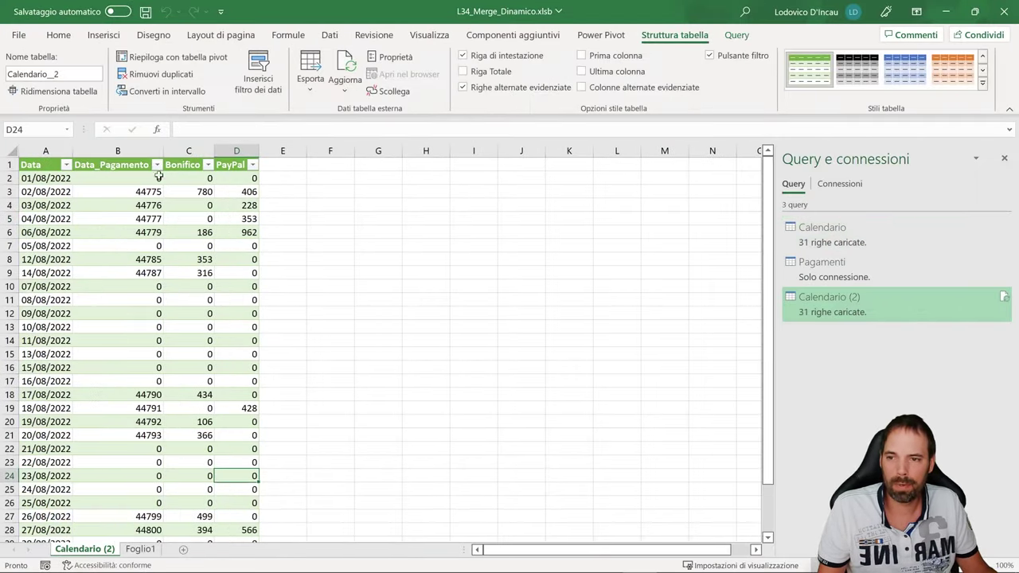
Step: On Foglio1, add a payment row below the payments table with date 30/08/2022, type Postepay and amount 500
click(141, 549)
click(203, 471)
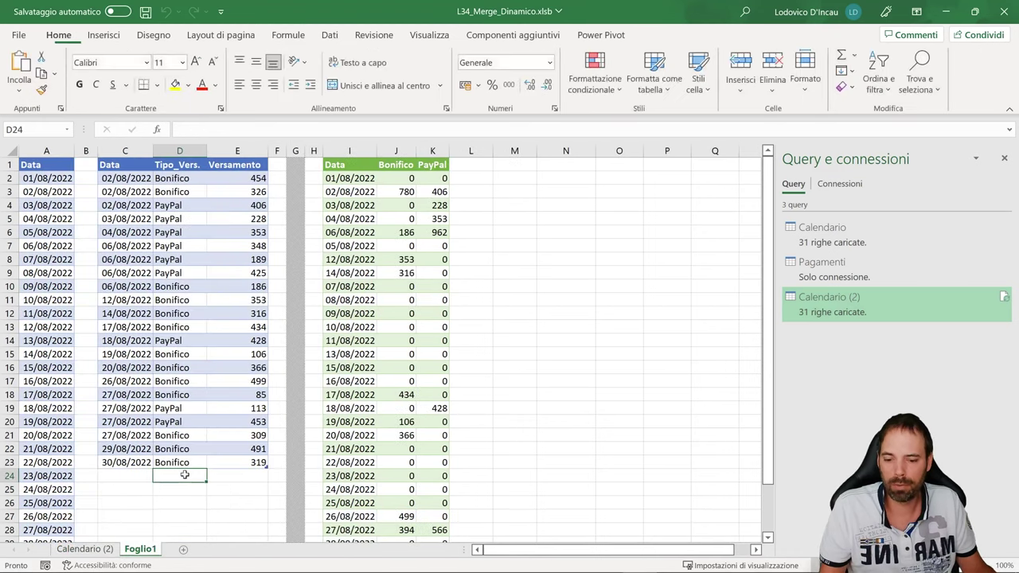
text(Postepay)
key(Tab)
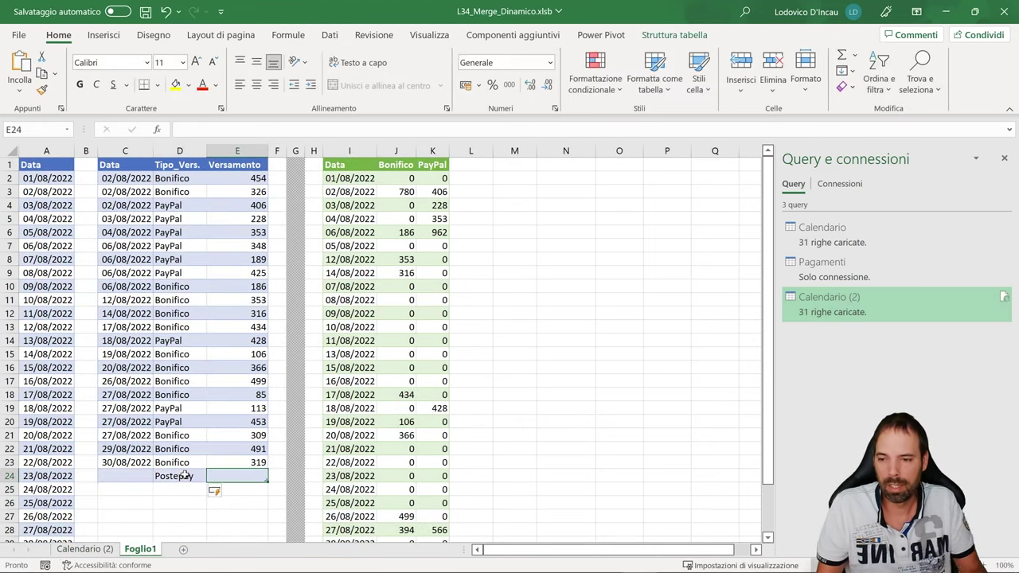
text(500)
key(Left)
key(Left)
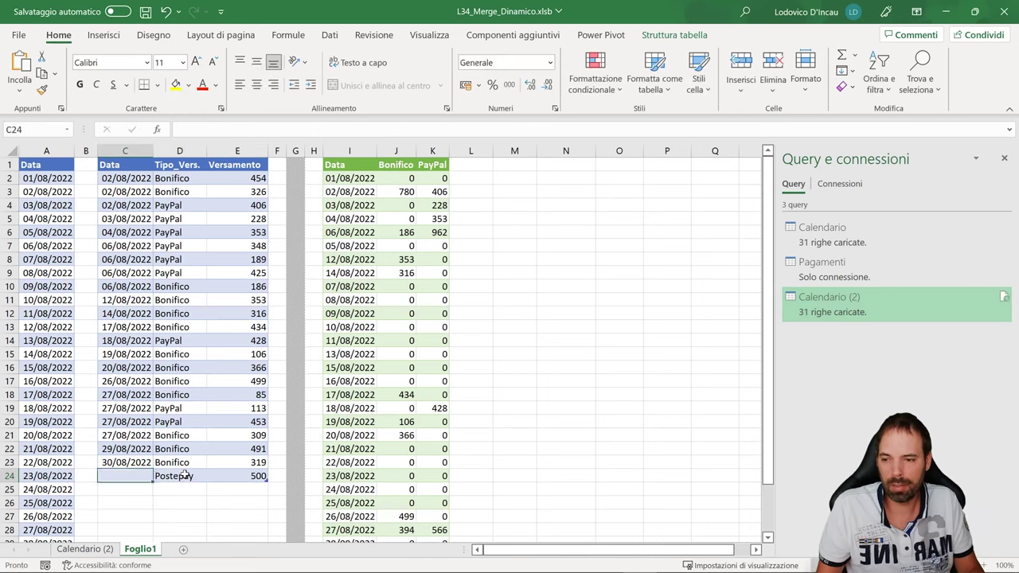
key(Up)
key(ctrl+c)
key(Down)
key(ctrl+v)
Step: Refresh the Calendario result table on Foglio1, and select columns A to E containing the source tables
click(410, 218)
right_click(410, 218)
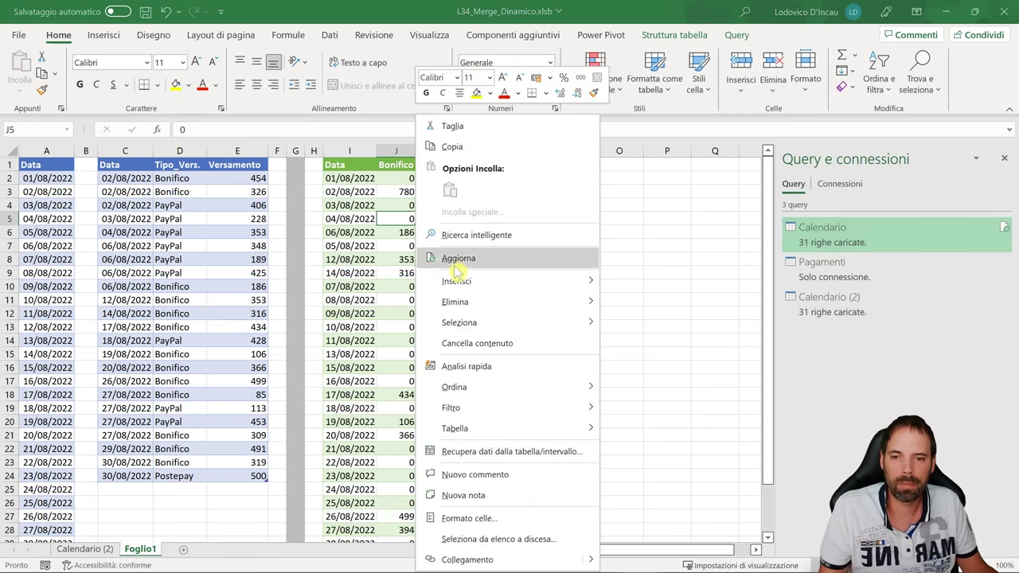
click(454, 257)
click(438, 192)
click(402, 192)
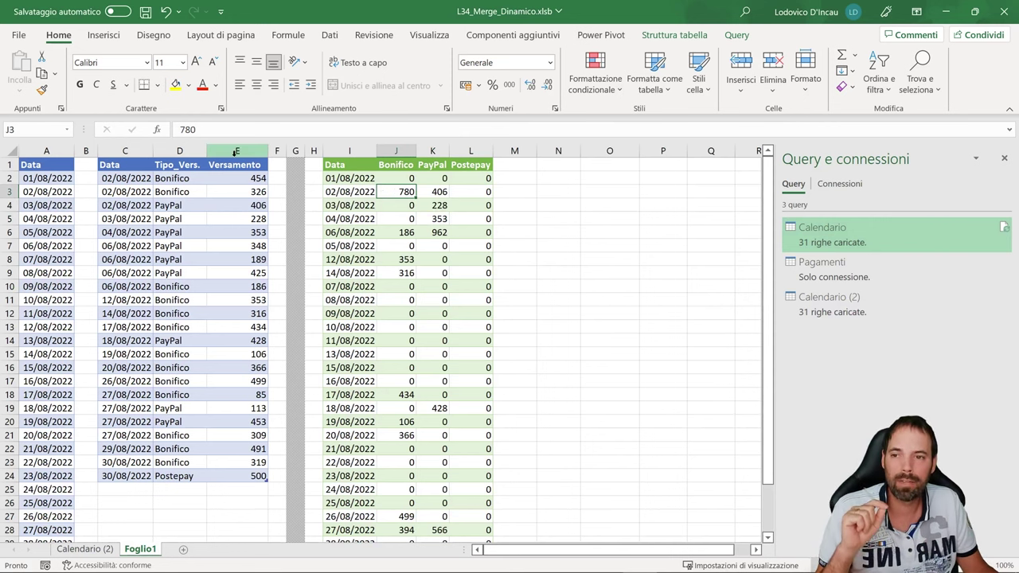
drag(238, 151, 36, 151)
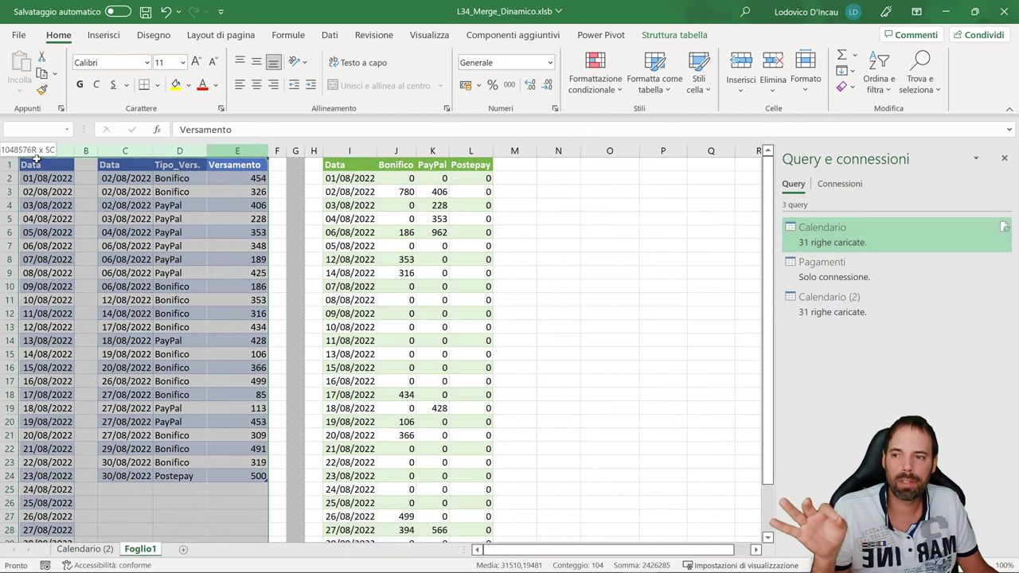